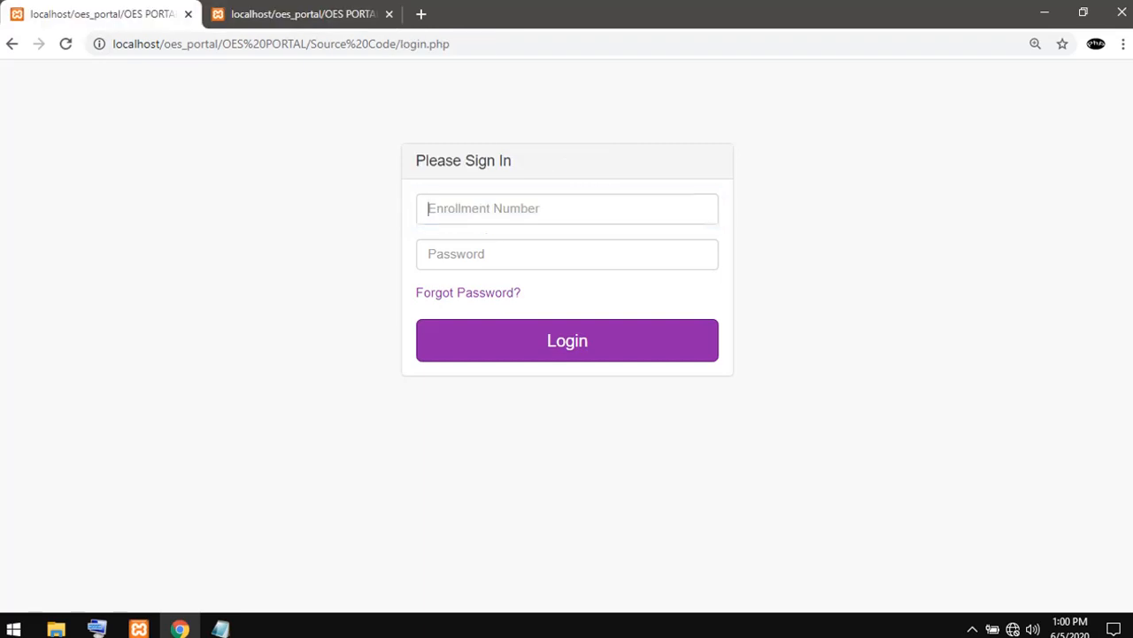
- Copy the admin e-mail from the Credentials file in Notepad into the e-mail field of the Admin Login Panel in Chrome
left_click(306, 14)
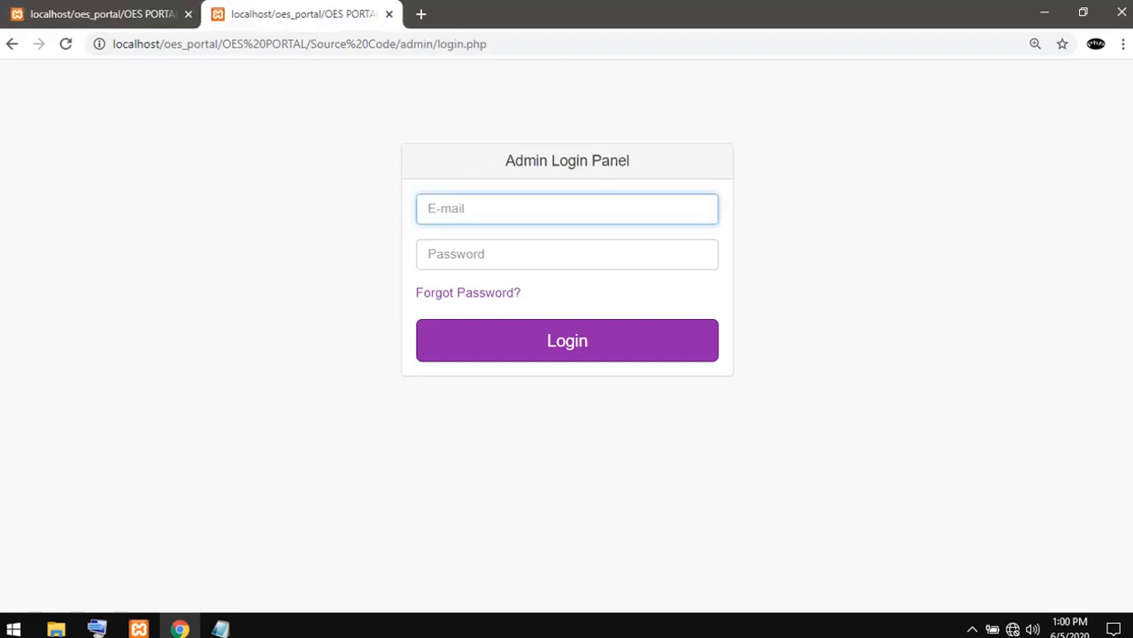
mouse_move(221, 627)
left_click(115, 567)
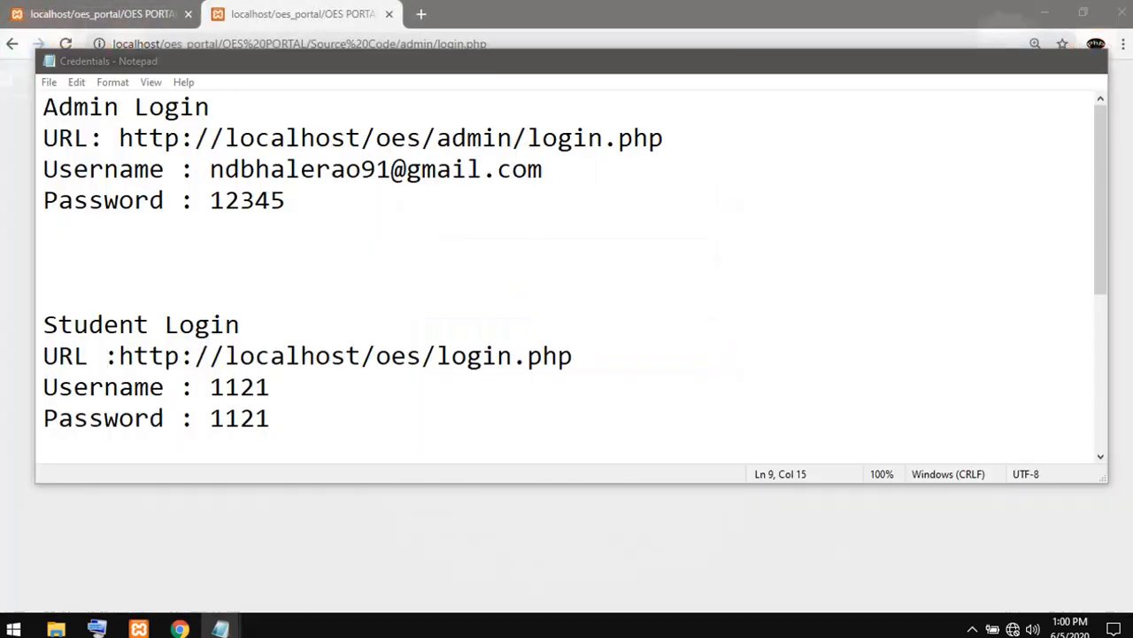
left_click_drag(210, 169, 543, 169)
key("ctrl+c")
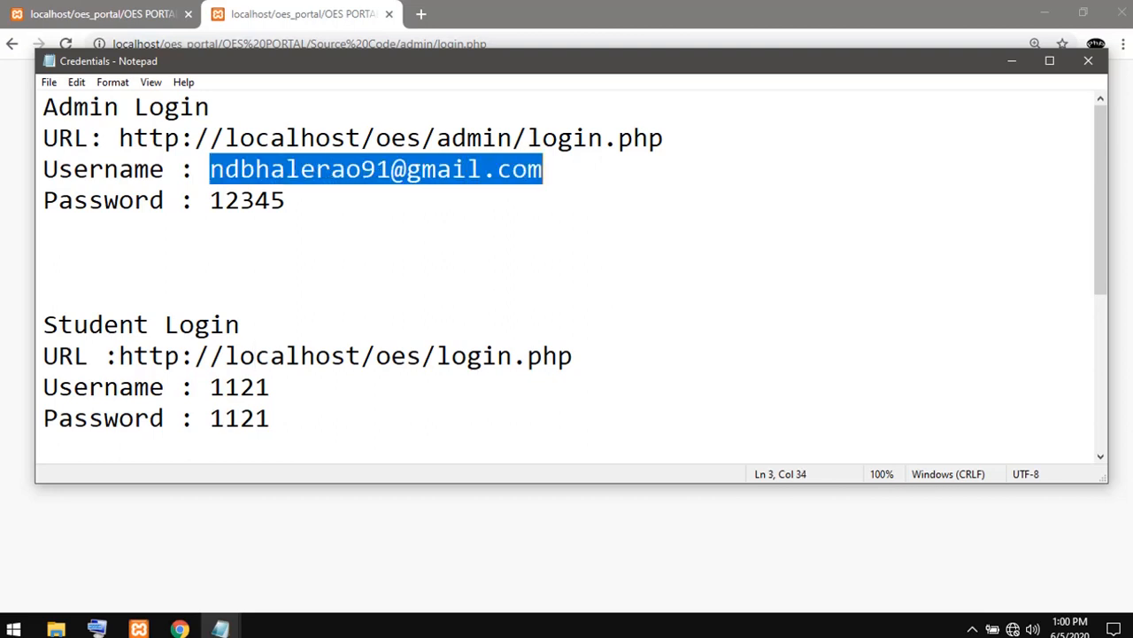
left_click(1012, 61)
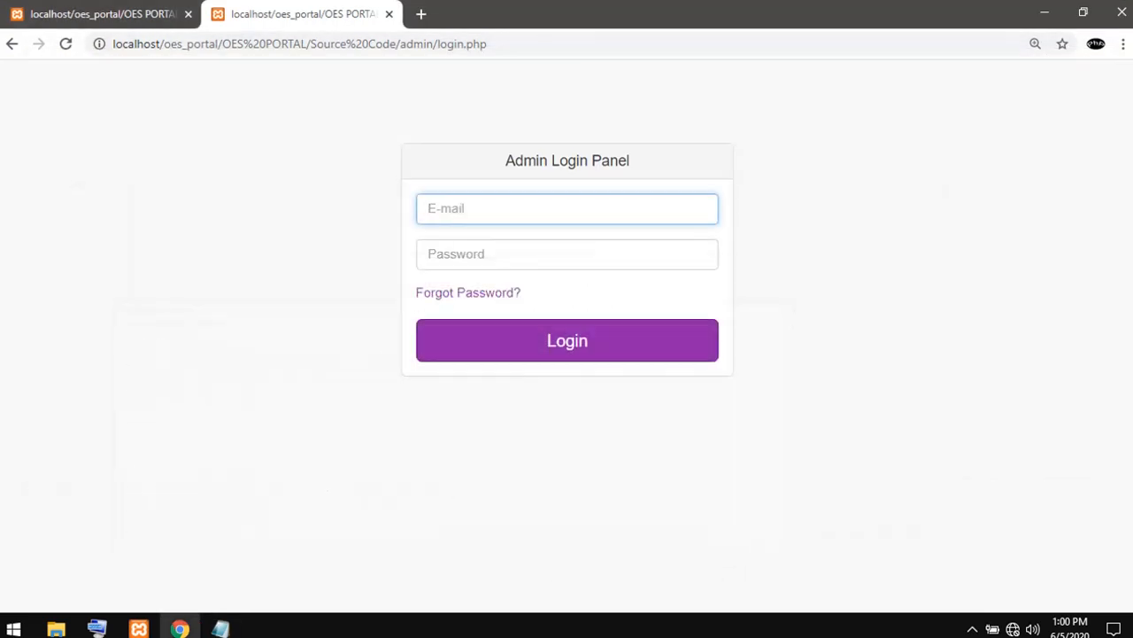
left_click(566, 209)
key("ctrl+v")
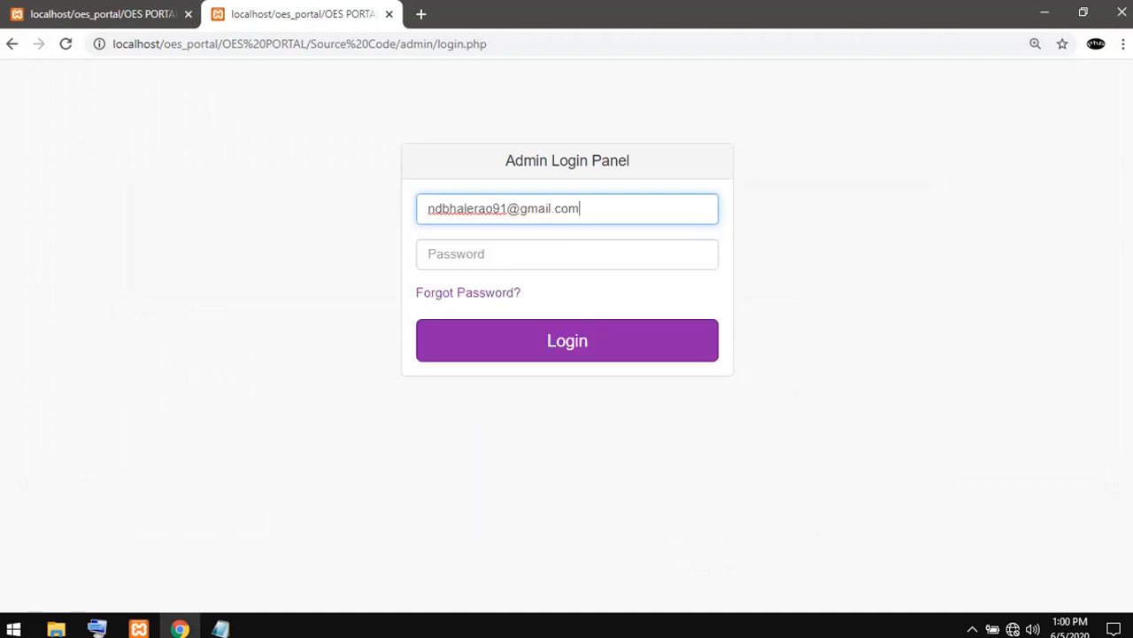
- Enter the admin account password and log in to the admin portal
key("Tab")
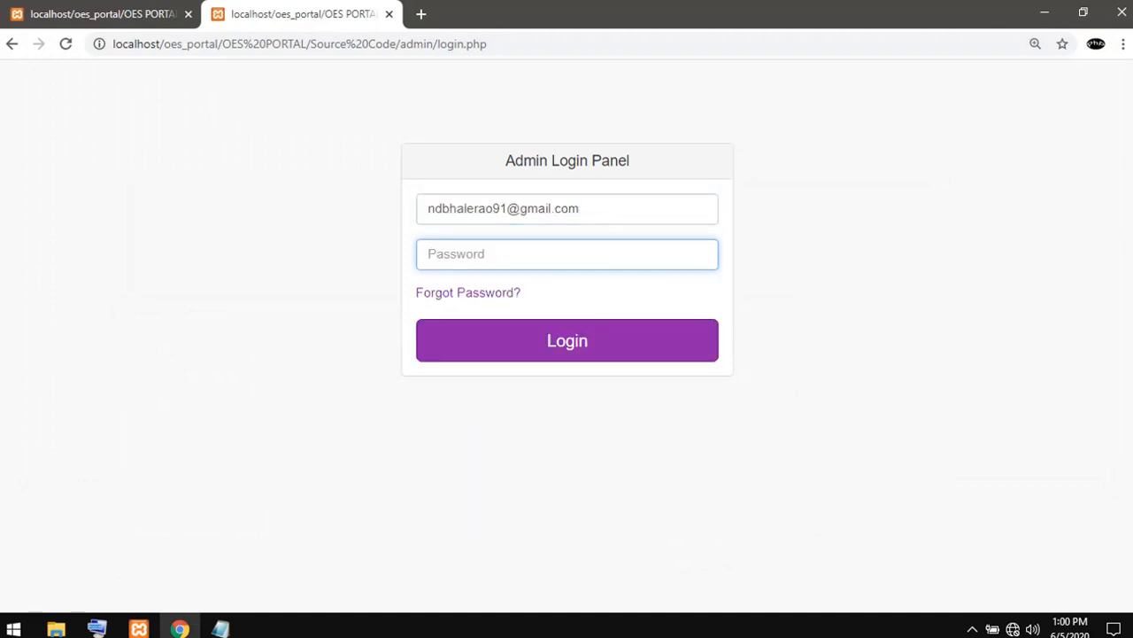
type("•••••")
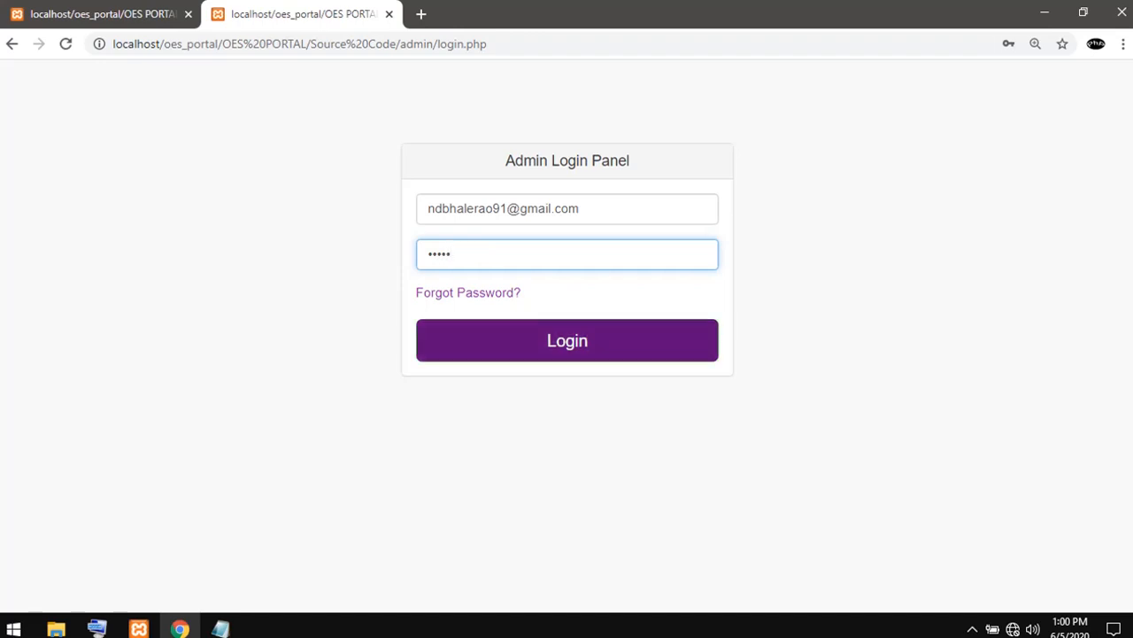
left_click(567, 340)
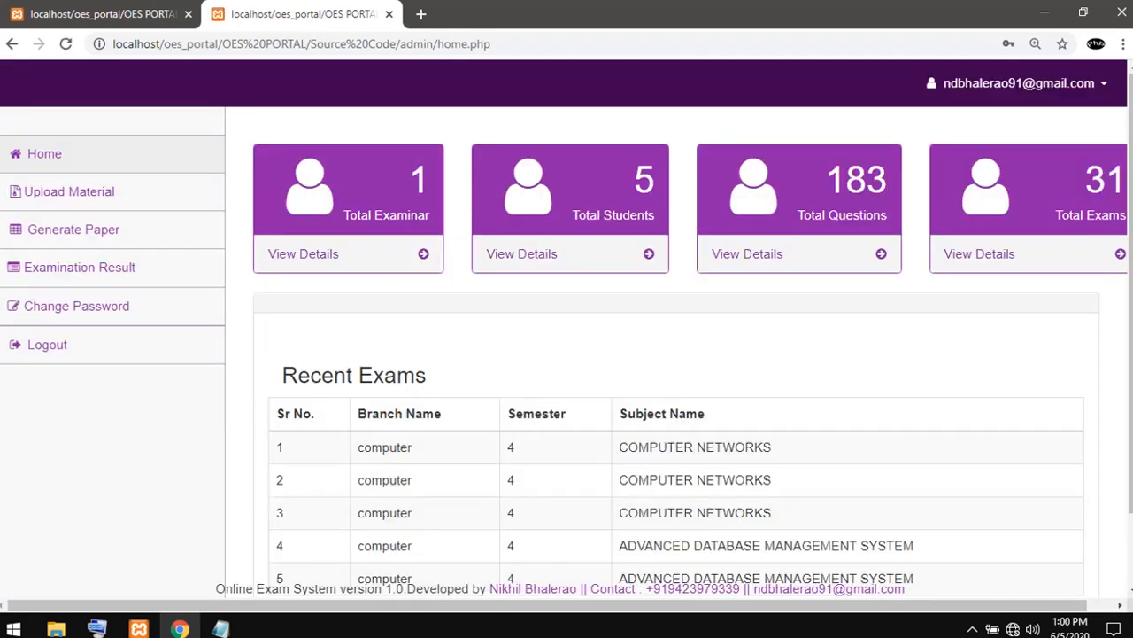
- Log in to the student portal with the student's enrollment number and account password
left_click(132, 14)
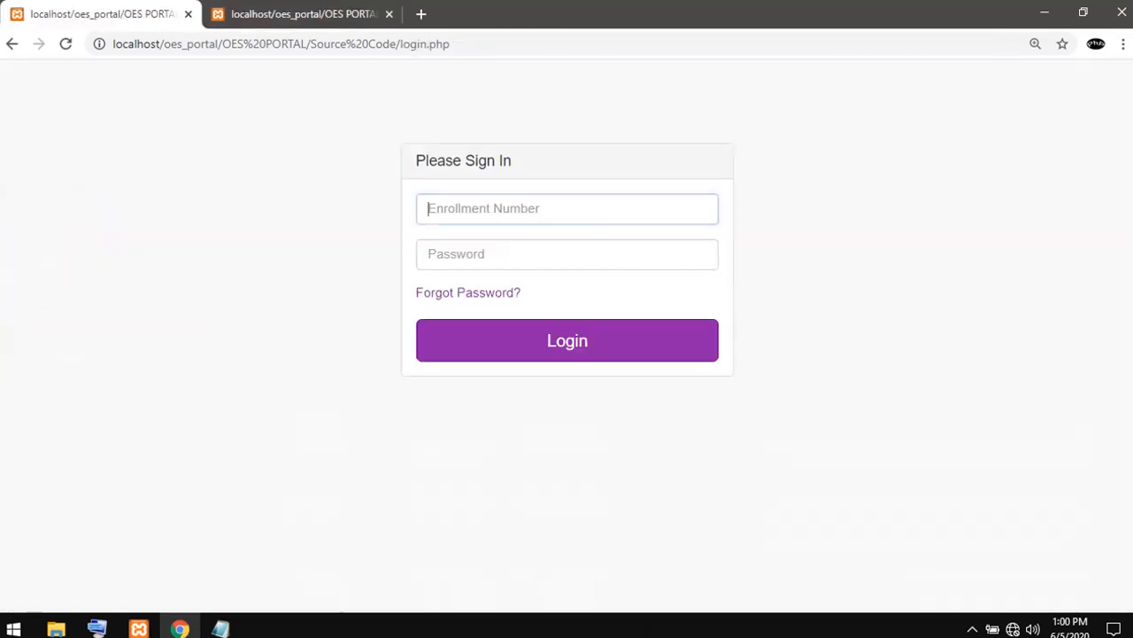
left_click(567, 209)
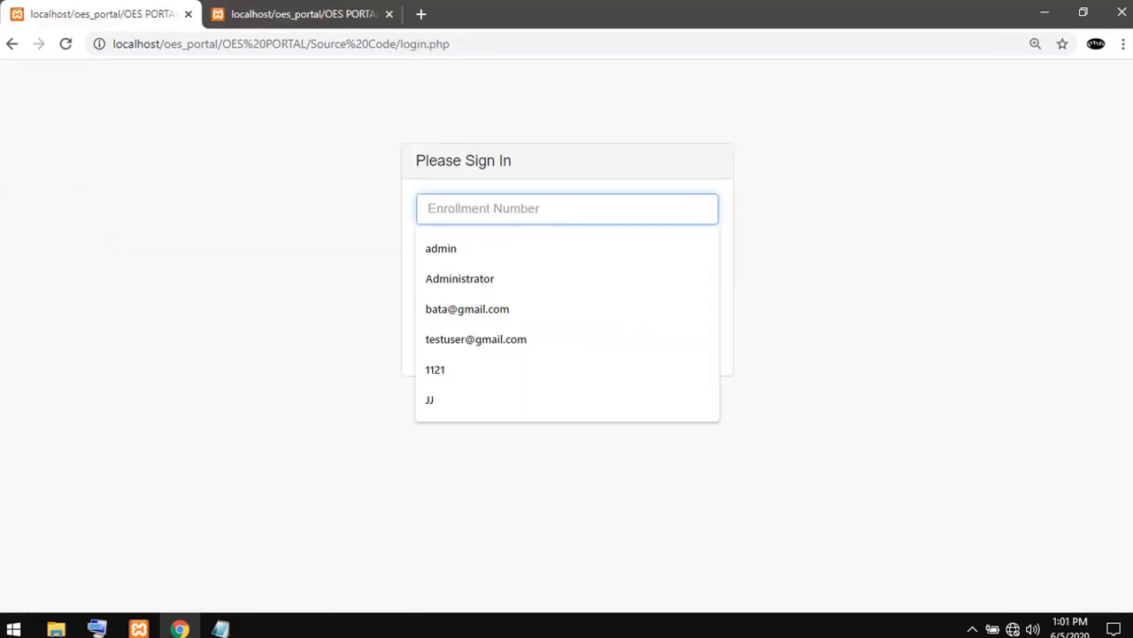
type("1212")
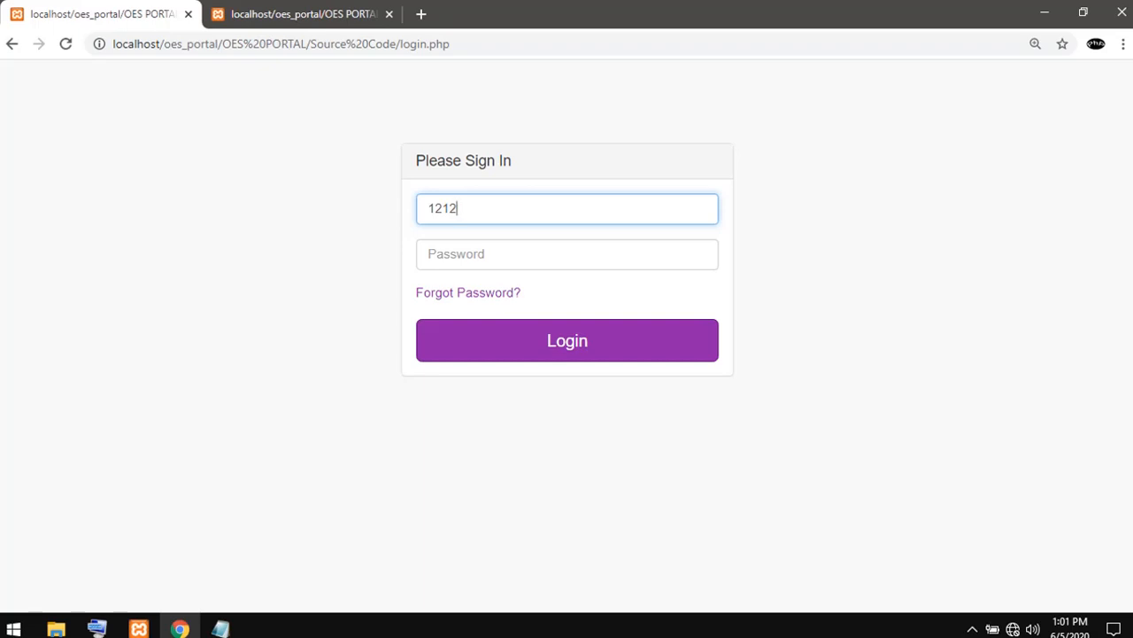
key("BackSpace")
key("BackSpace")
key("BackSpace")
type("1")
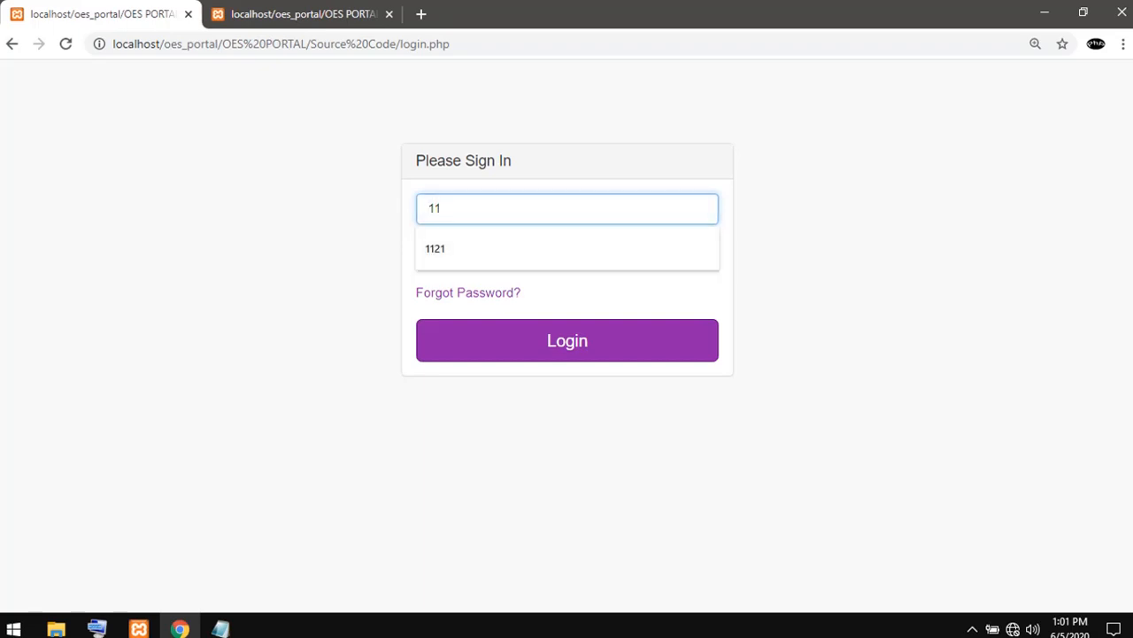
type("21")
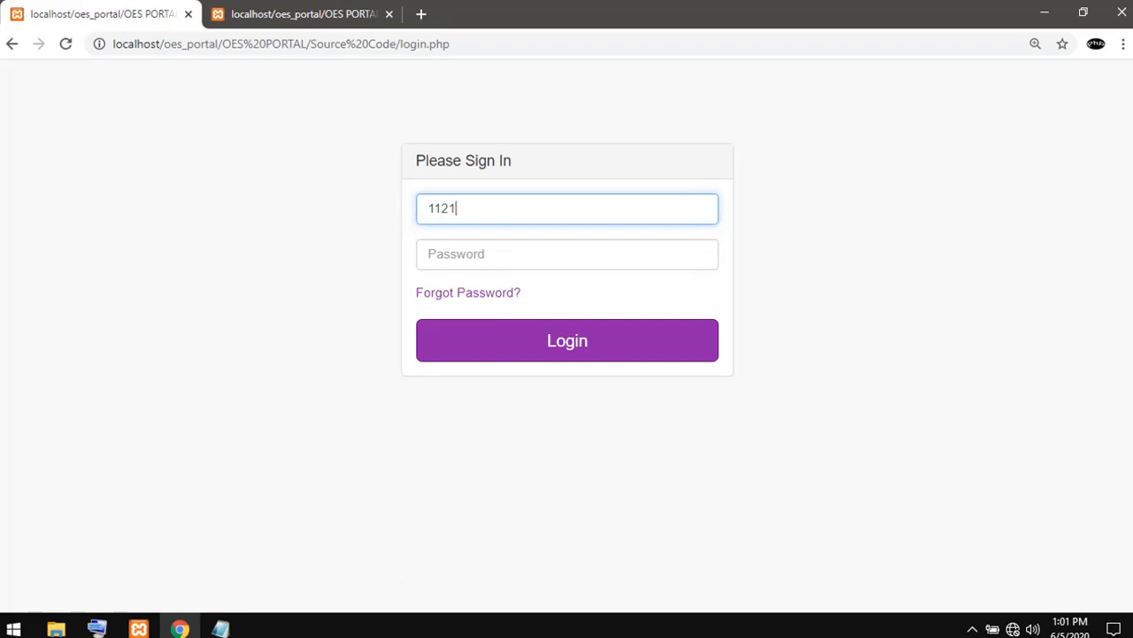
key("Tab")
type("123")
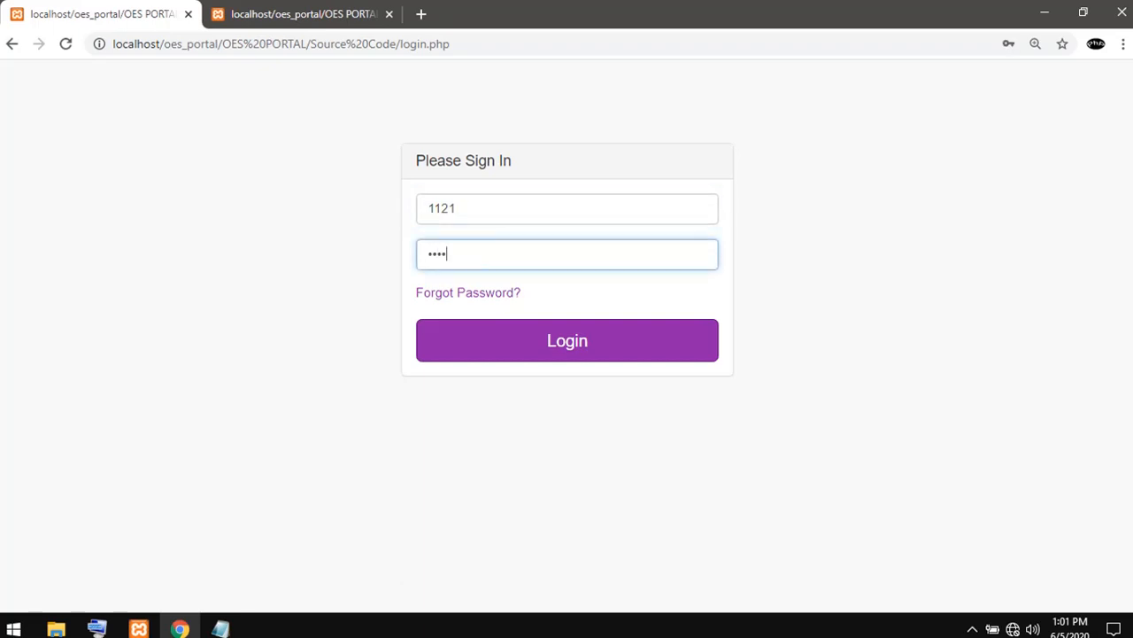
key("Return")
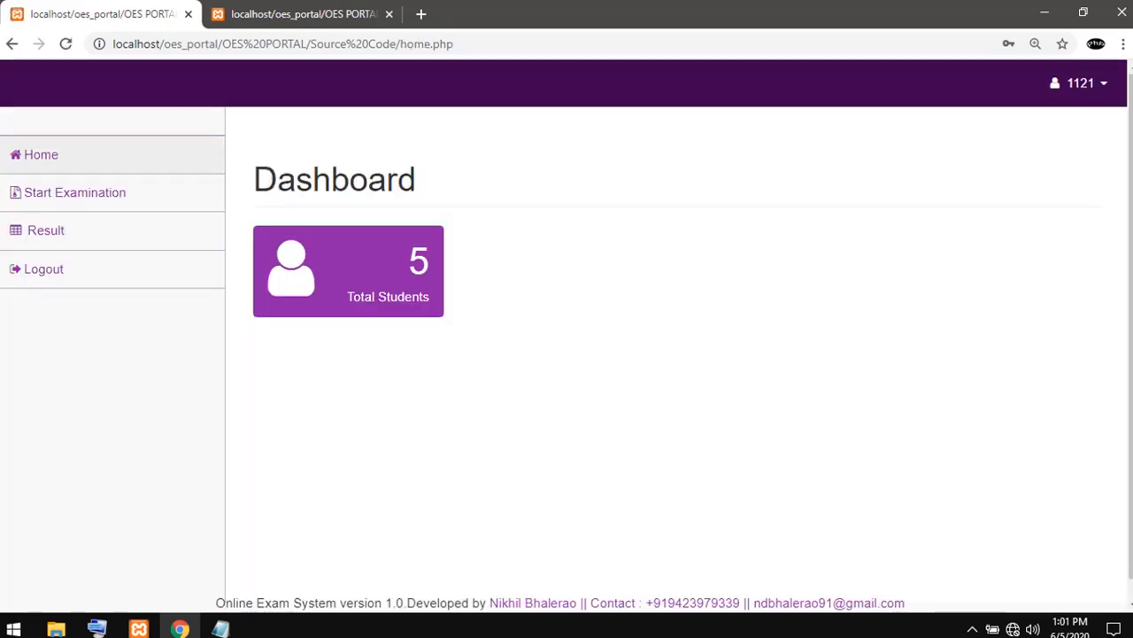
- Return to the admin portal and view its Upload Material page
left_click(282, 15)
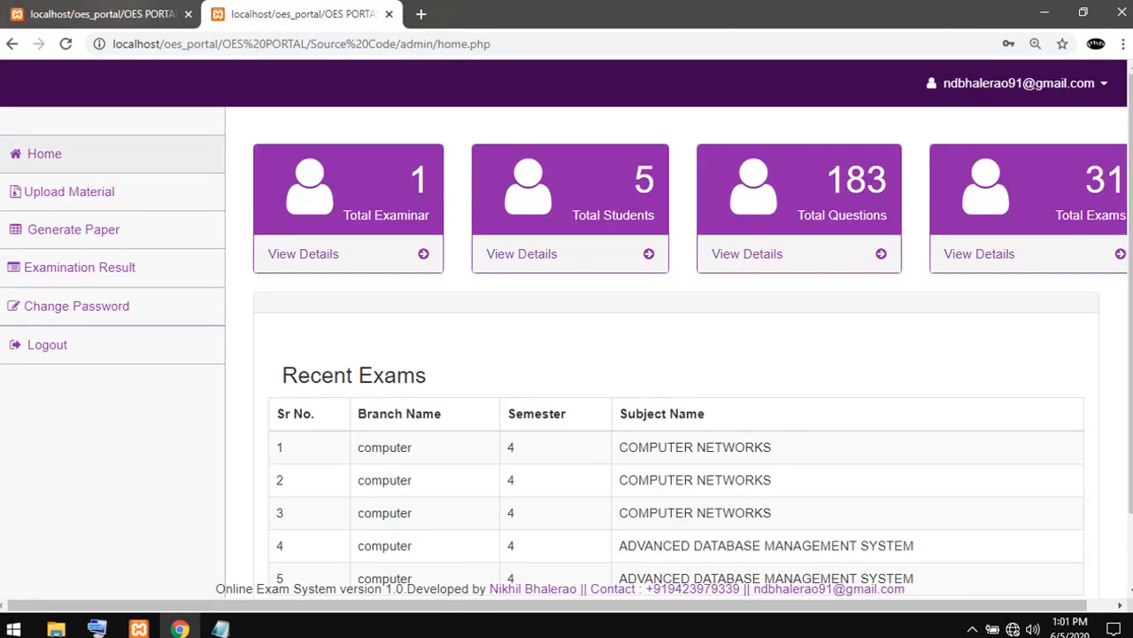
left_click(119, 14)
left_click(292, 14)
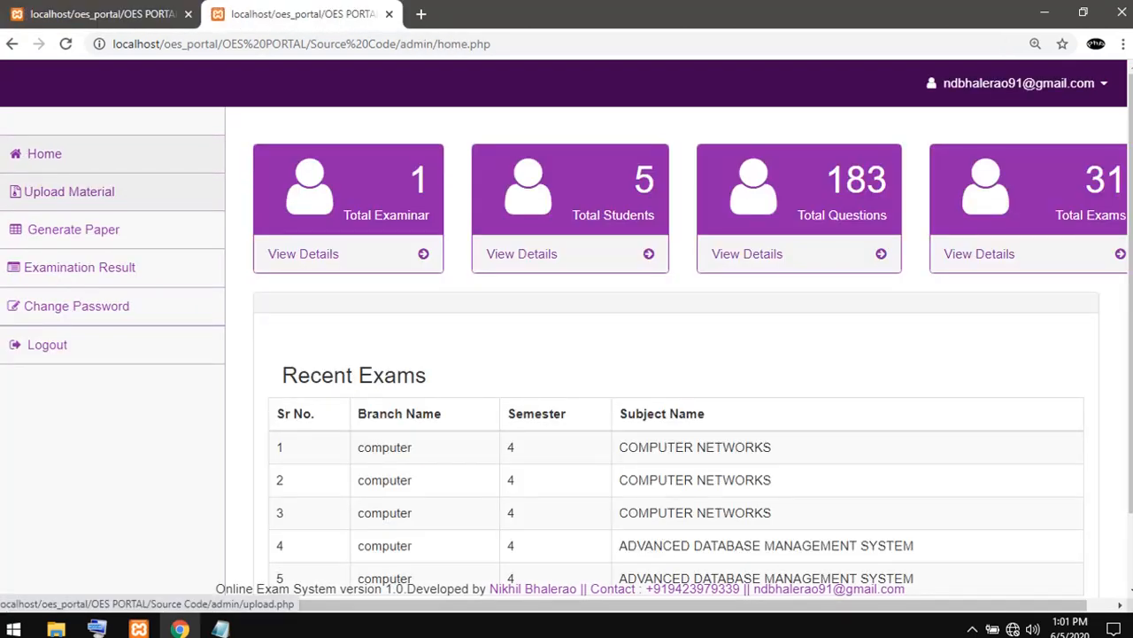
left_click(69, 191)
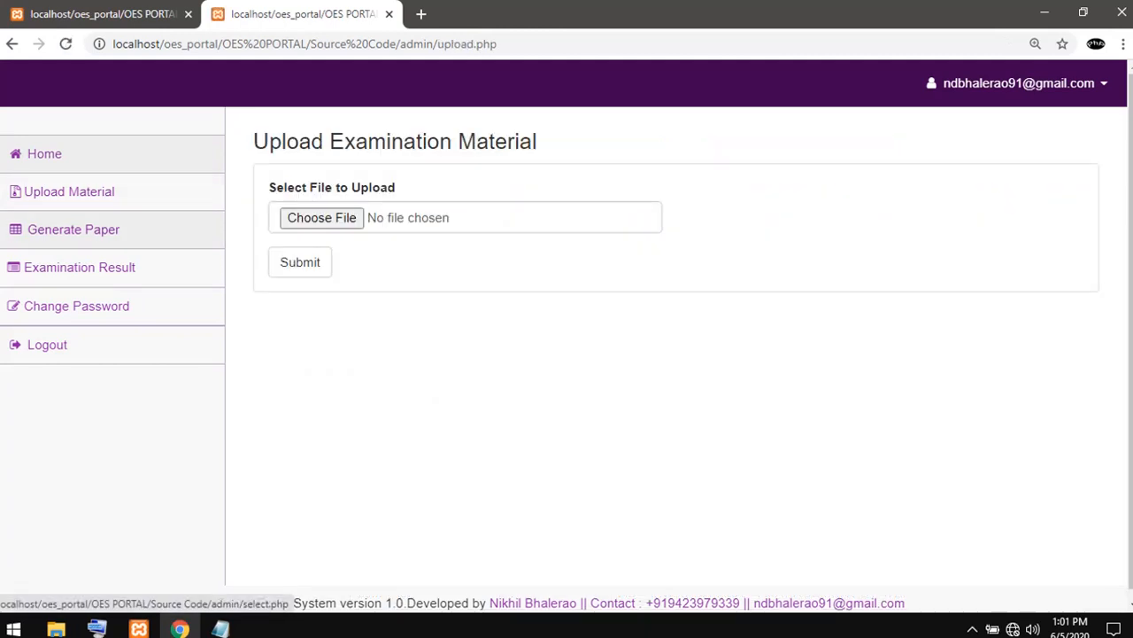
- Look through the branch and semester choices on the admin portal's Generate Paper page
left_click(73, 229)
left_click(465, 245)
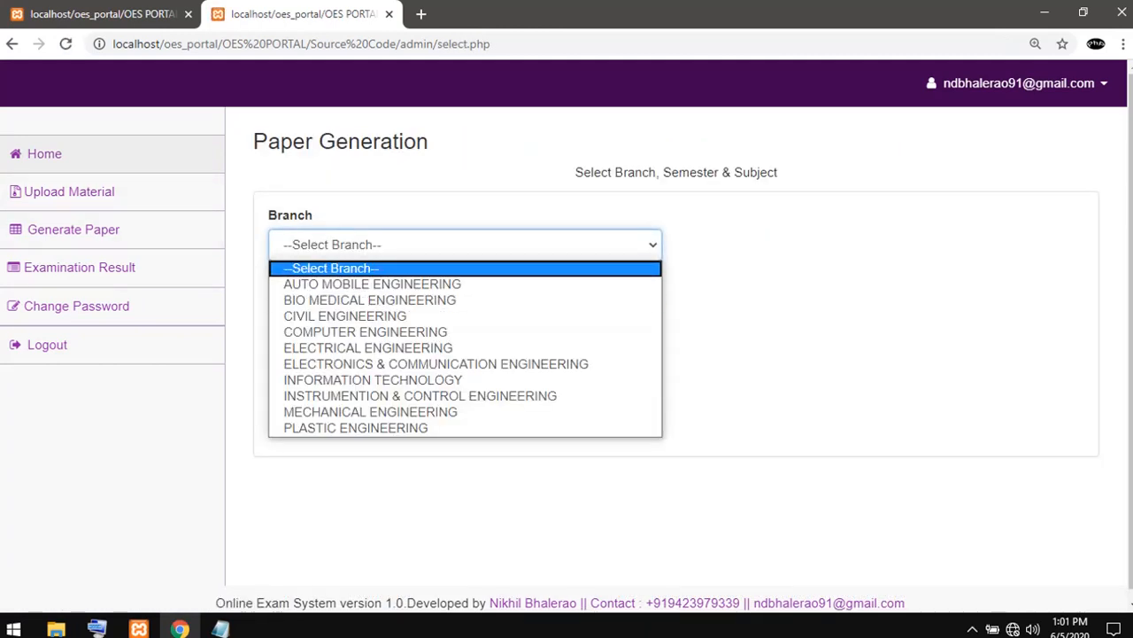
left_click(73, 229)
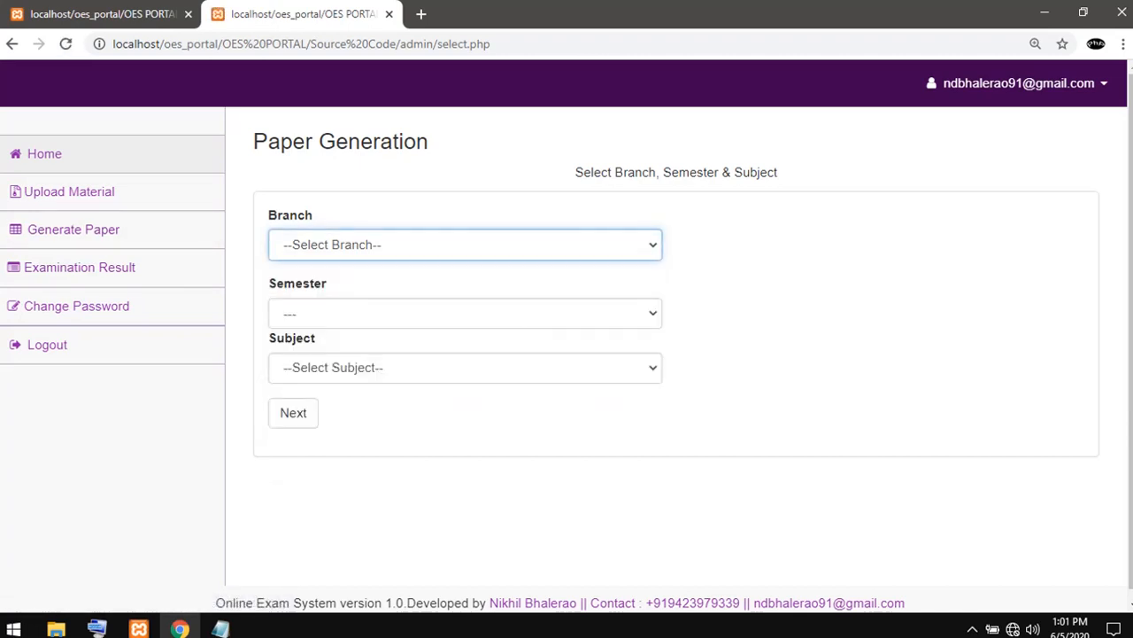
left_click(367, 313)
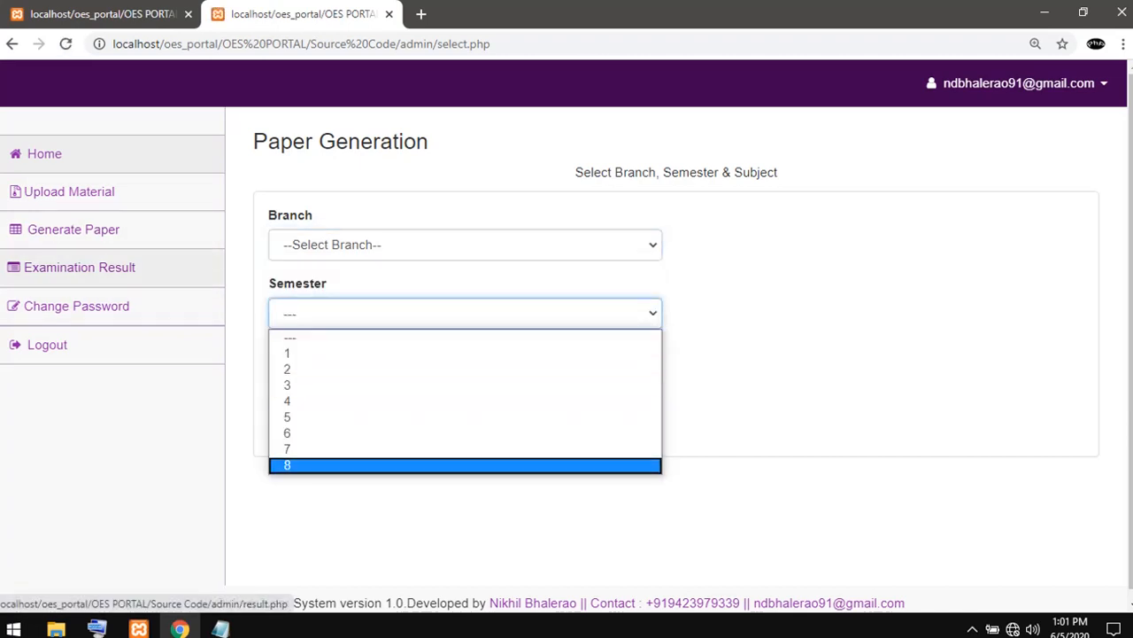
- Review the admin portal's Examination Result list and Change Password form, ending back on the Home page
left_click(79, 267)
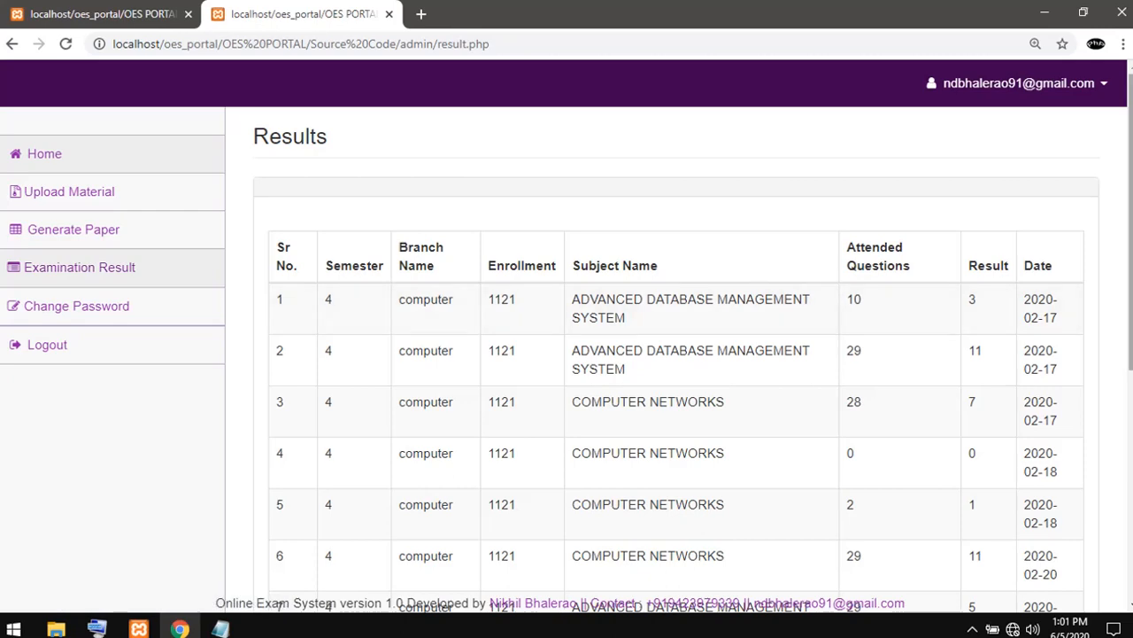
scroll(676, 354, "down", 5)
scroll(675, 355, "up", 5)
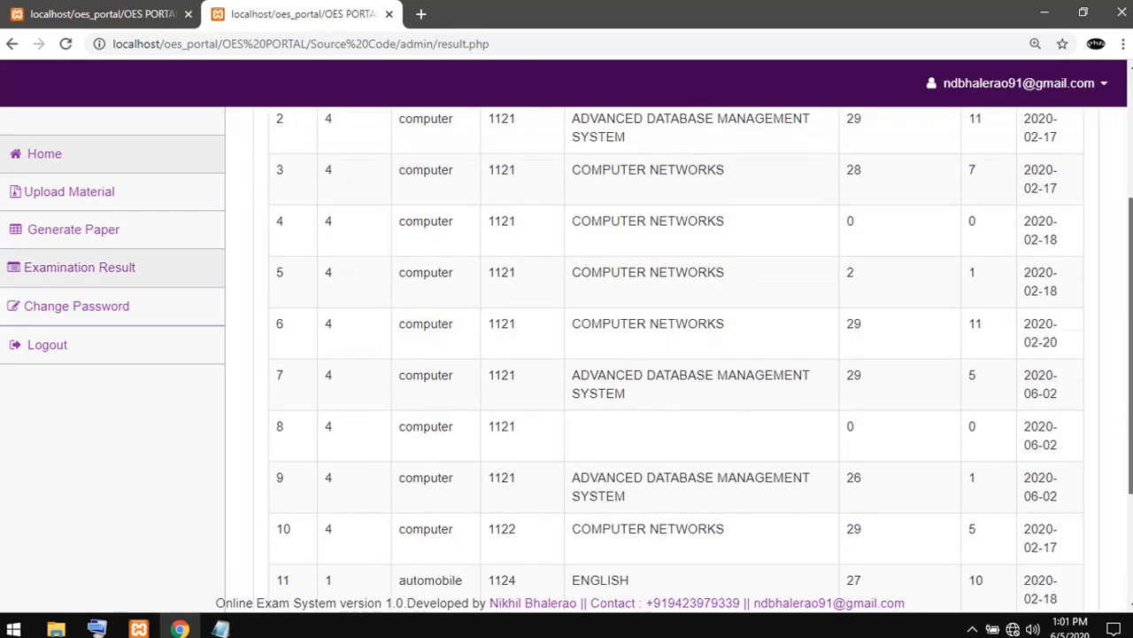
left_click(76, 305)
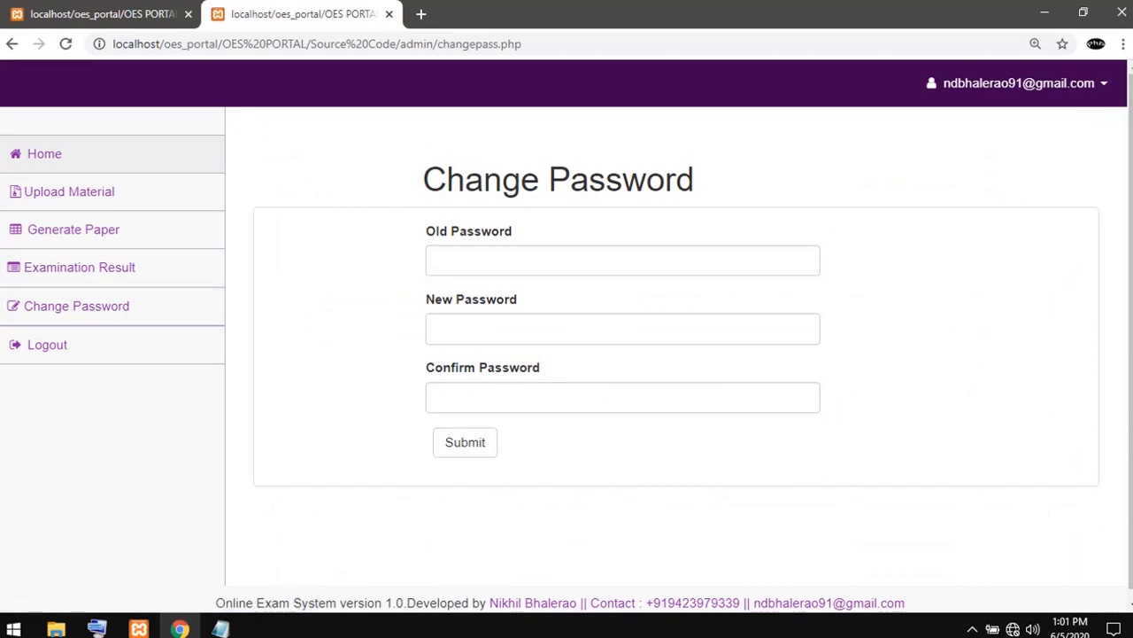
left_click(42, 154)
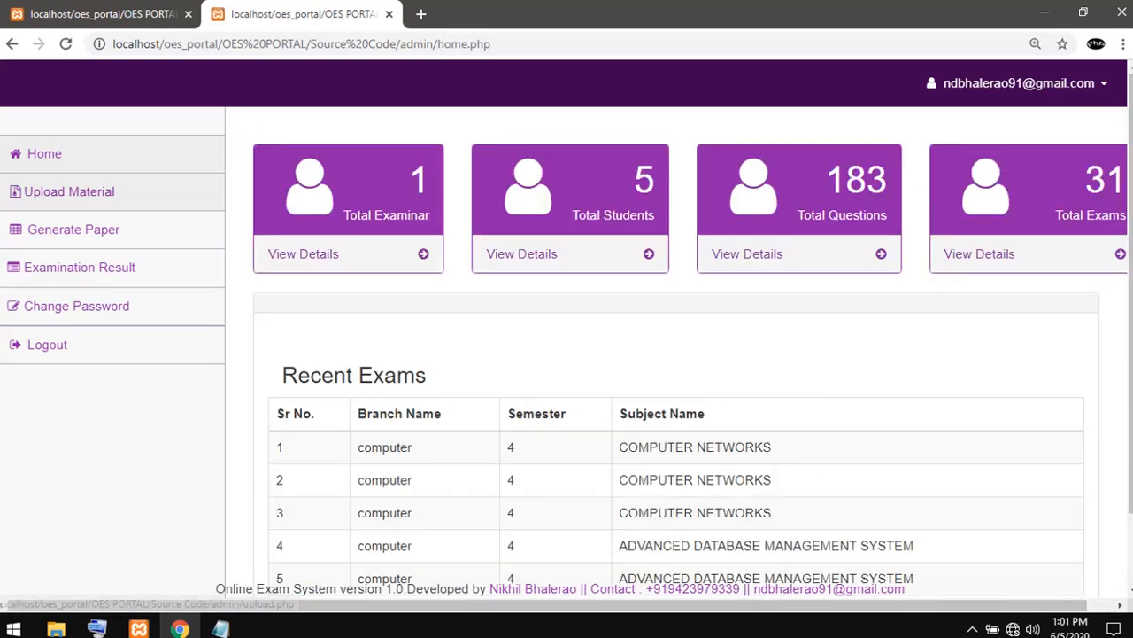
- View the student portal's Result and Start Examination pages, ending back on the student dashboard
left_click(101, 13)
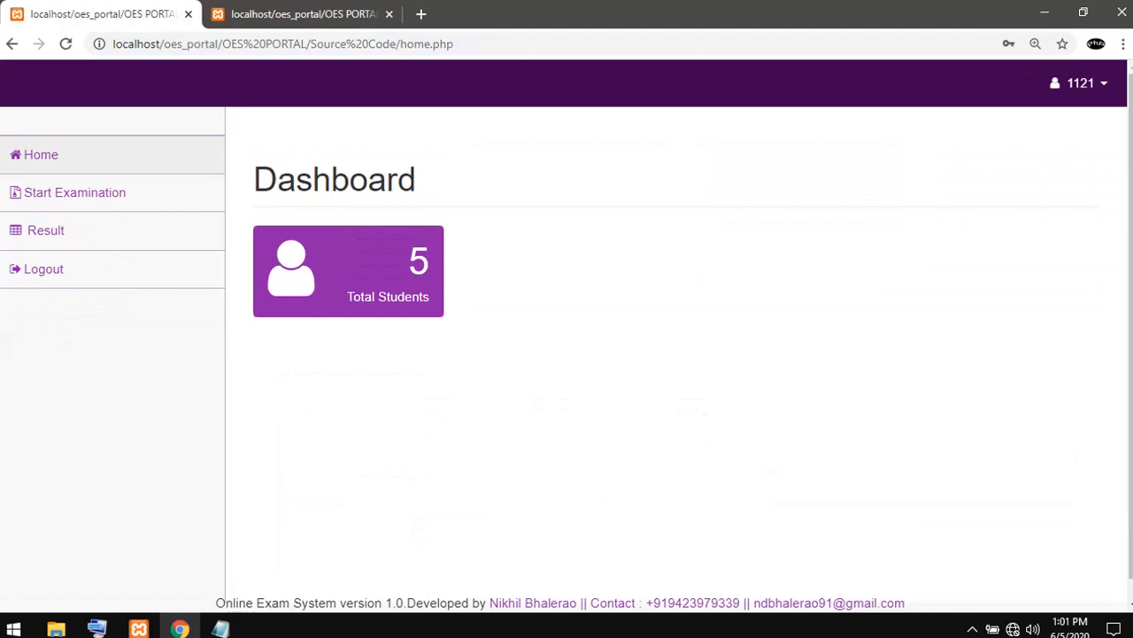
left_click(46, 230)
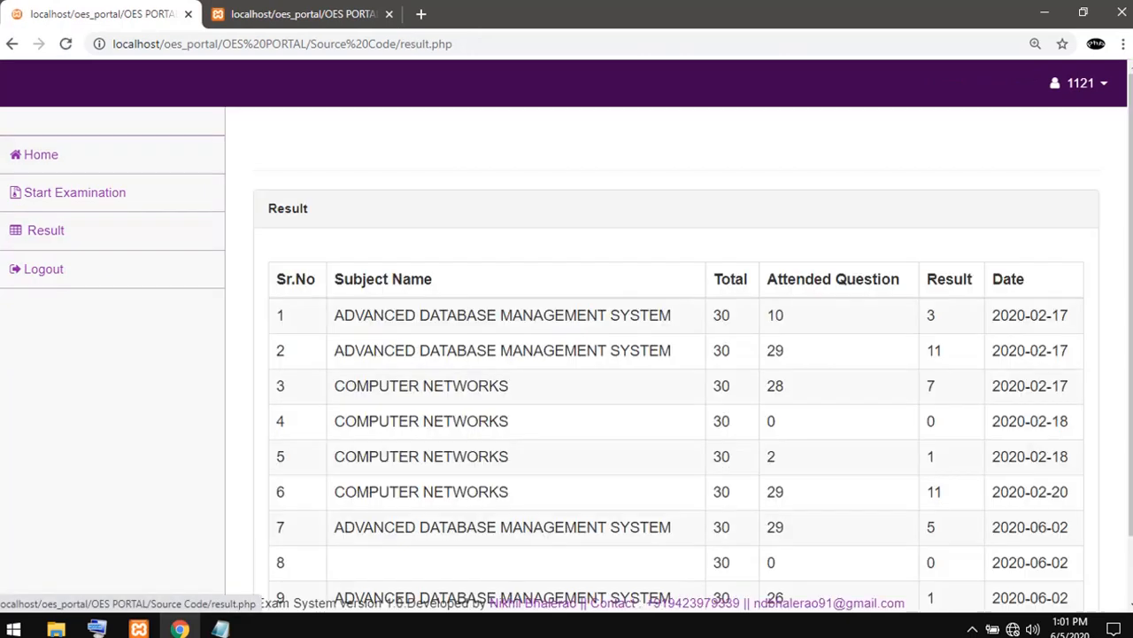
left_click(74, 192)
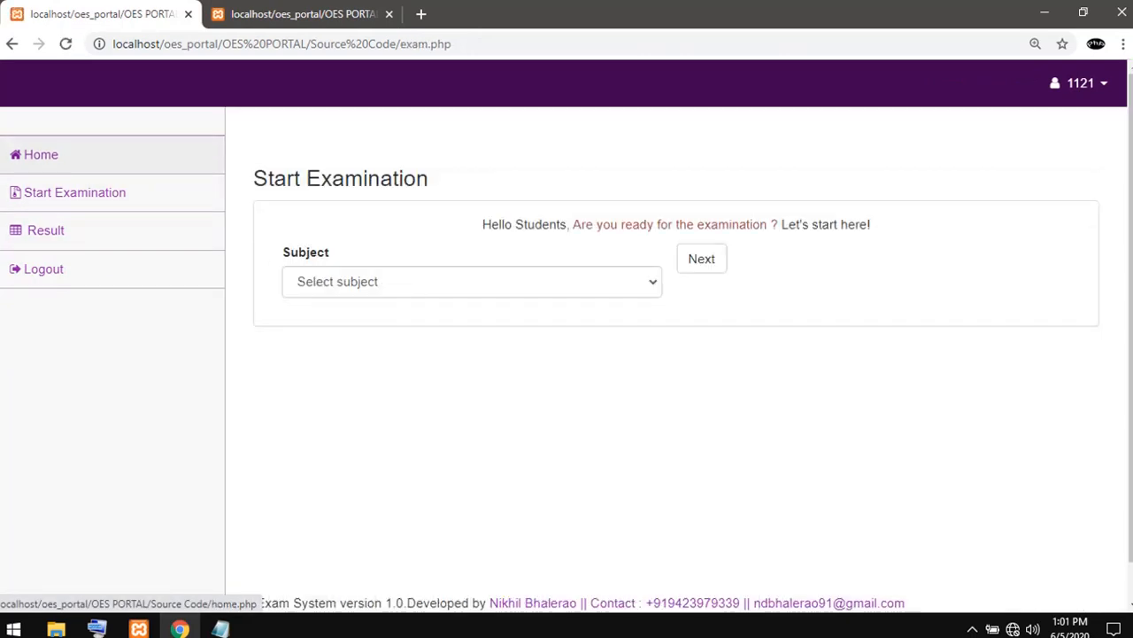
left_click(40, 154)
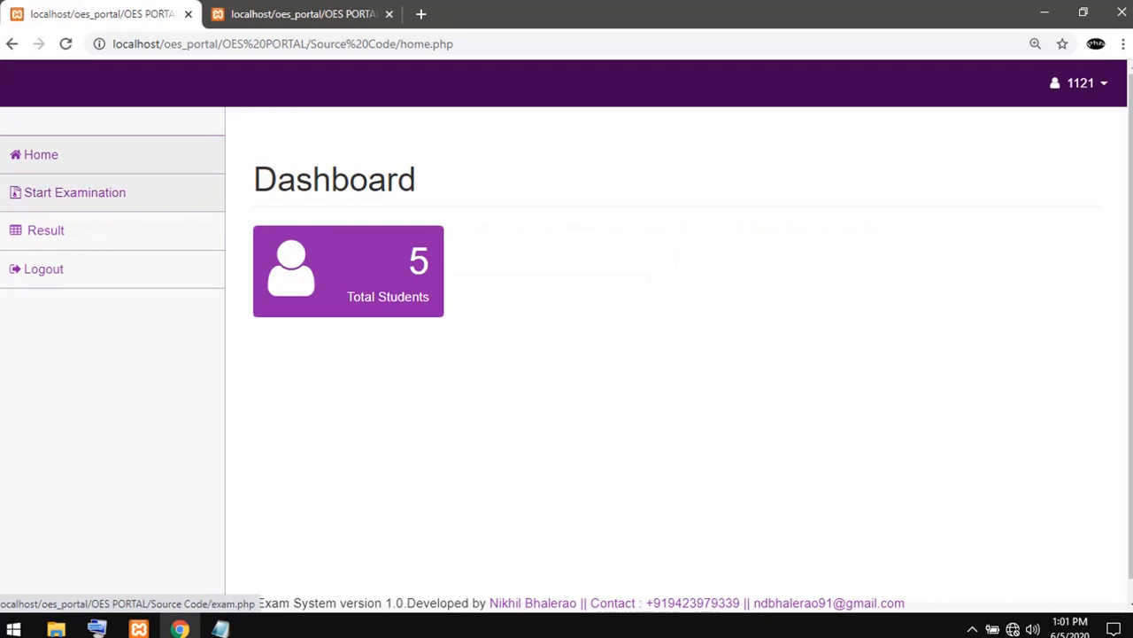
- Start the student's examination for the subject ADVANCED DATABASE MANAGEMENT SYSTEM
left_click(75, 192)
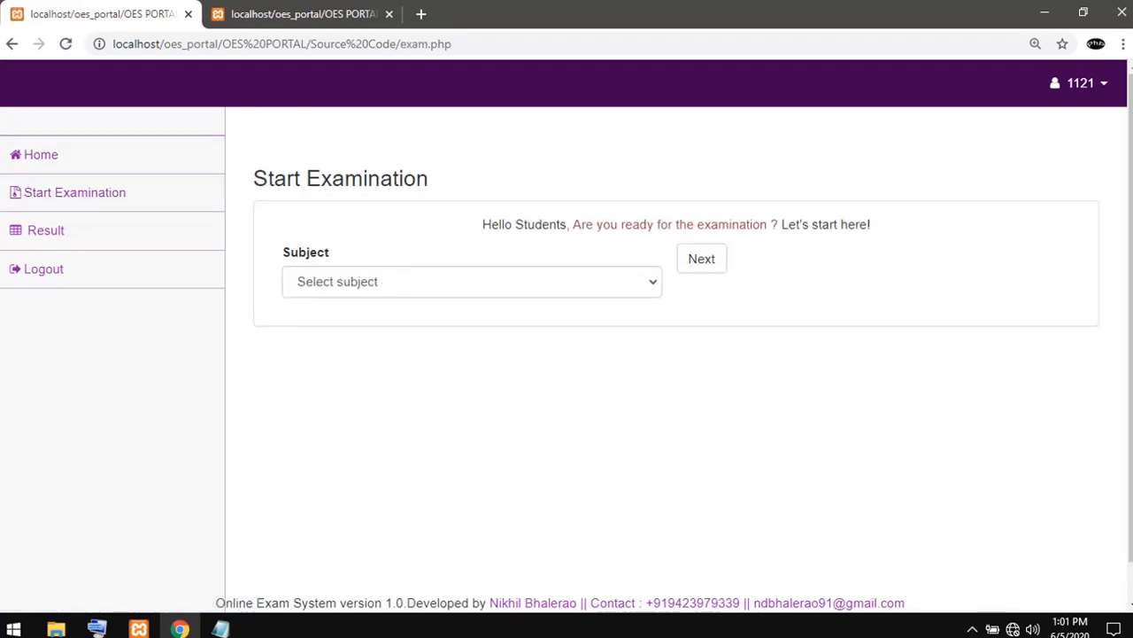
left_click(472, 282)
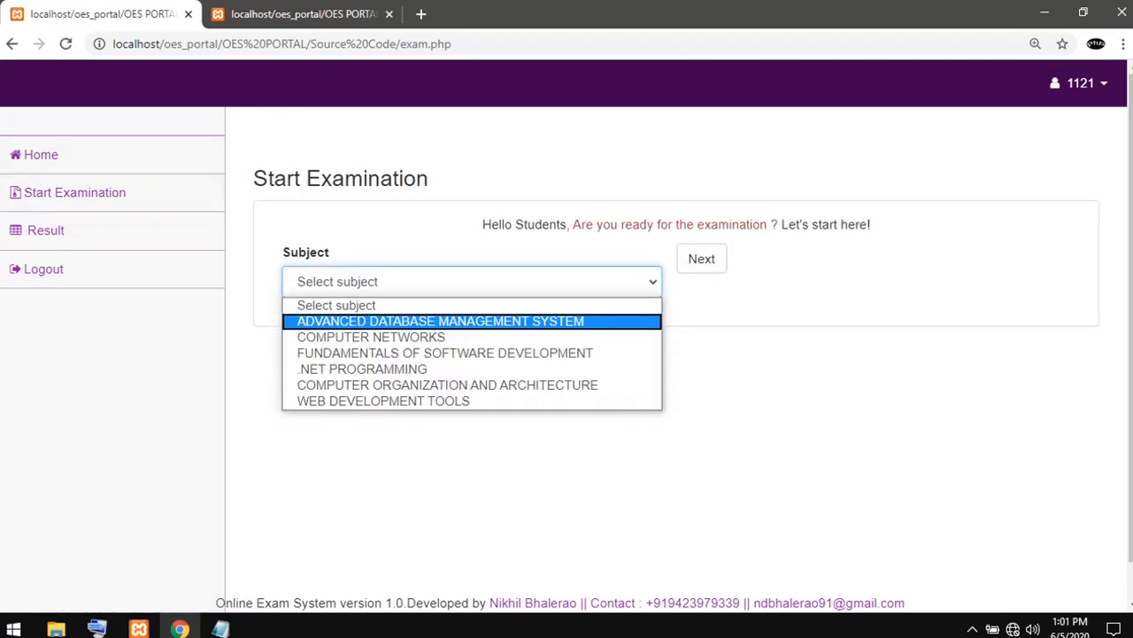
left_click(440, 321)
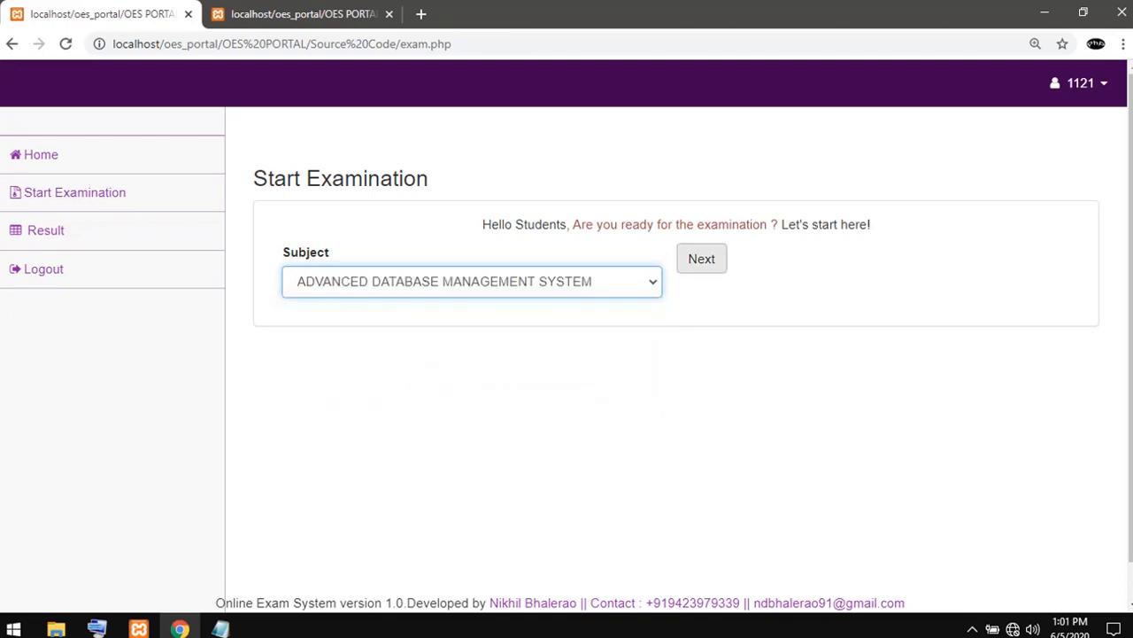
left_click(701, 259)
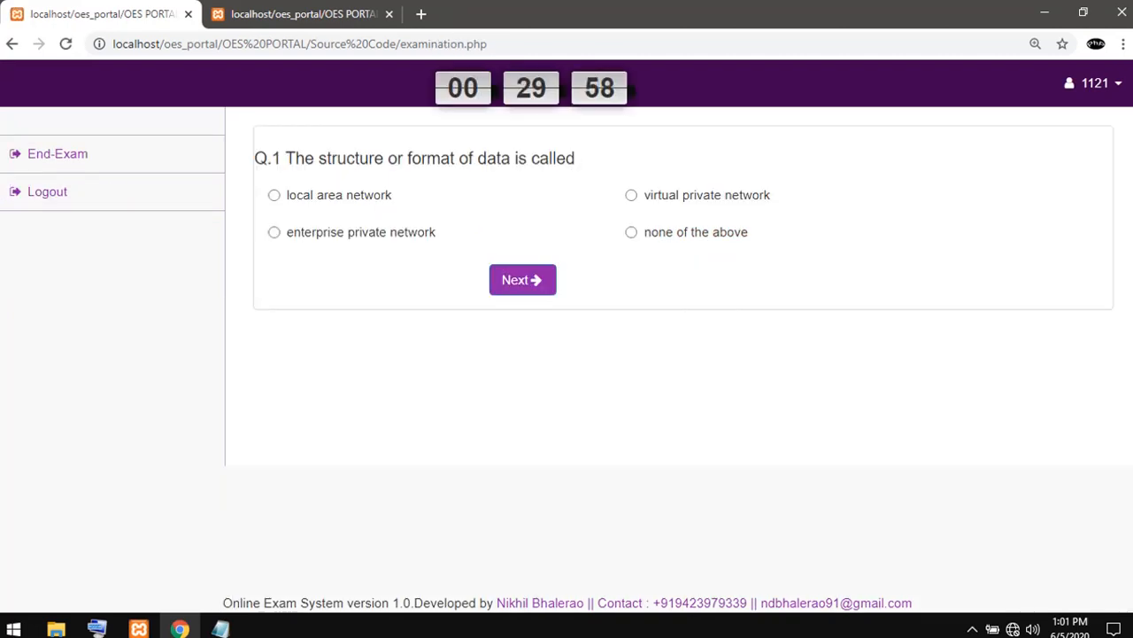
- Answer question 1 with "local area network" and question 2 with "None of the mentioned", going back to question 1
left_click(275, 195)
left_click(523, 279)
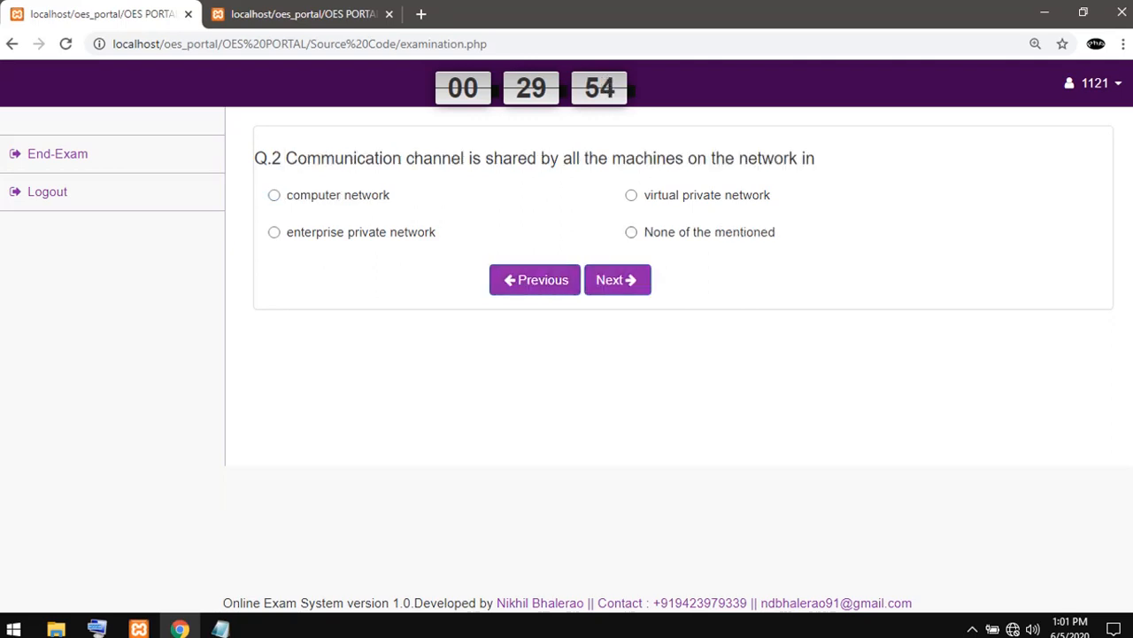
left_click(631, 232)
left_click(535, 280)
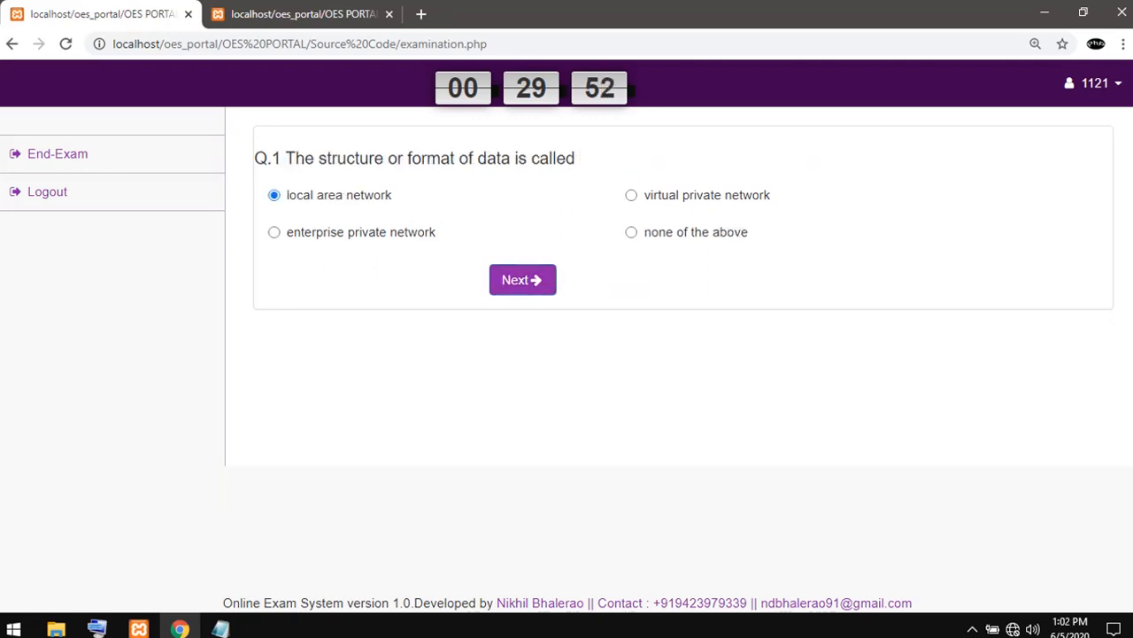
- Advance past questions 1 and 2, answering question 3 with "virtual private network" and question 4 with "None of the above"
left_click(522, 280)
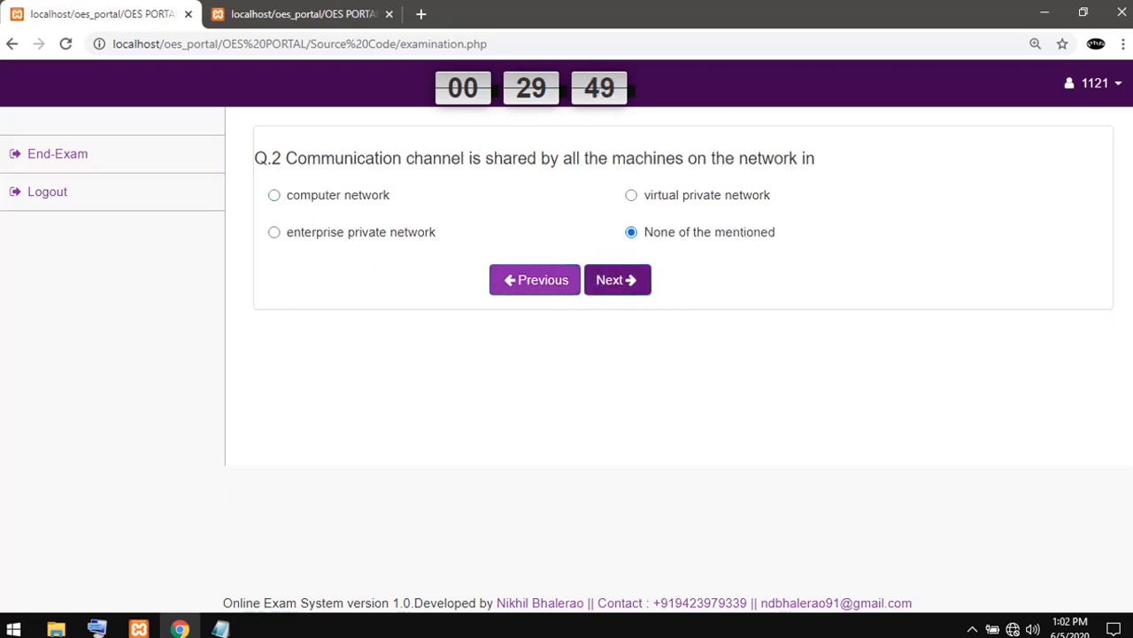
left_click(617, 279)
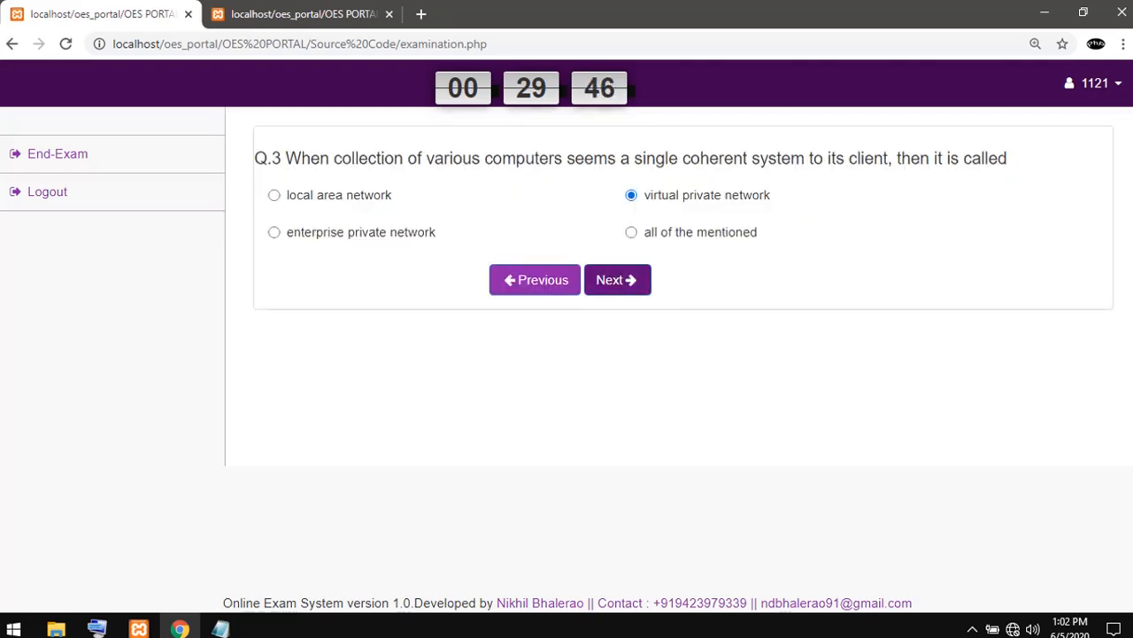
left_click(617, 280)
left_click(631, 232)
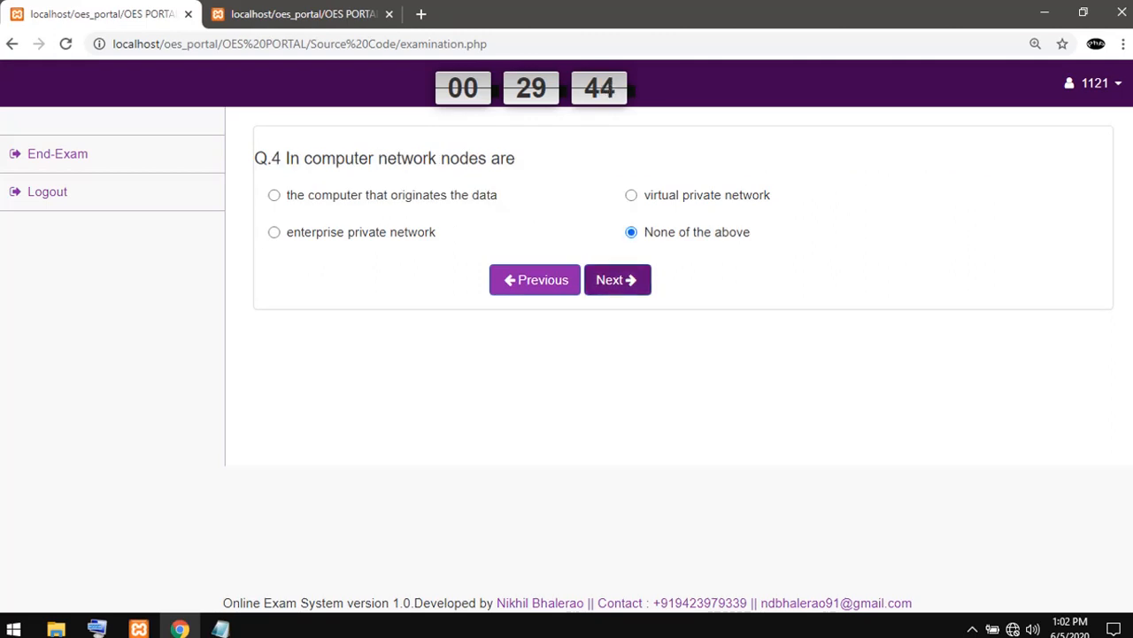
- Answer question 5 with "Simplex", question 6 with "all of the mentioned" and question 7 with "none of the above"
left_click(617, 280)
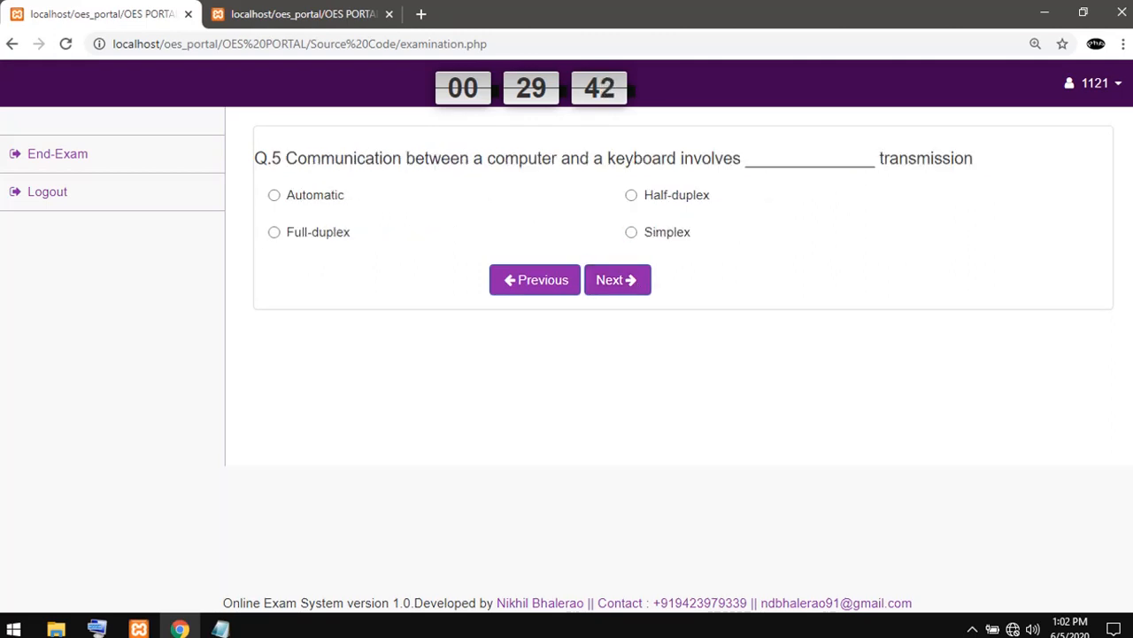
left_click(632, 232)
left_click(617, 280)
left_click(632, 249)
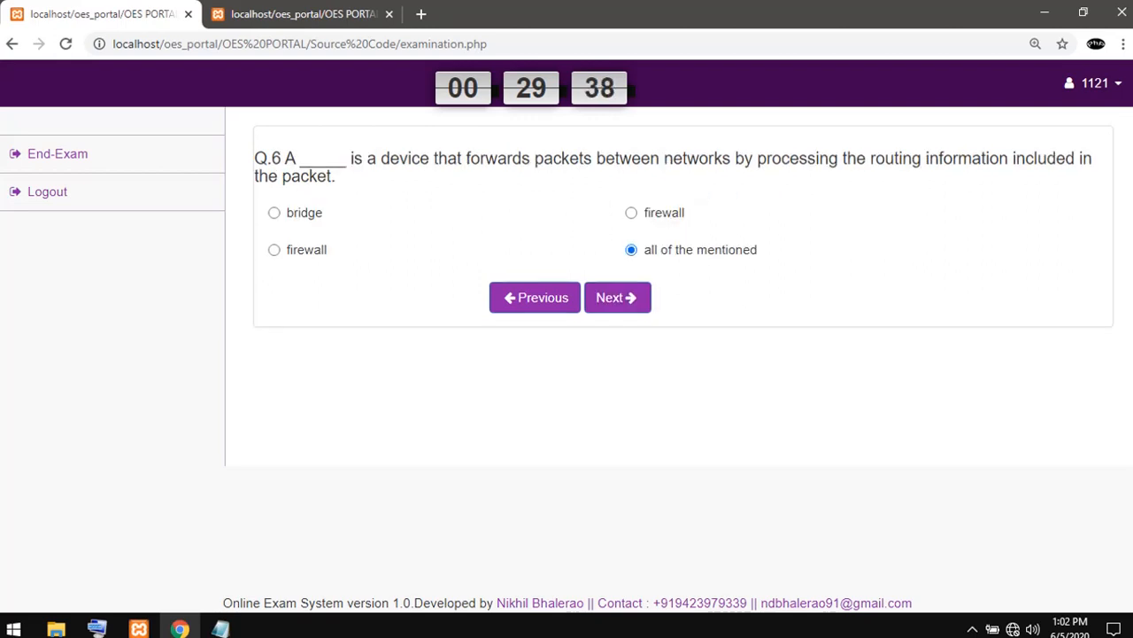
left_click(617, 297)
left_click(631, 232)
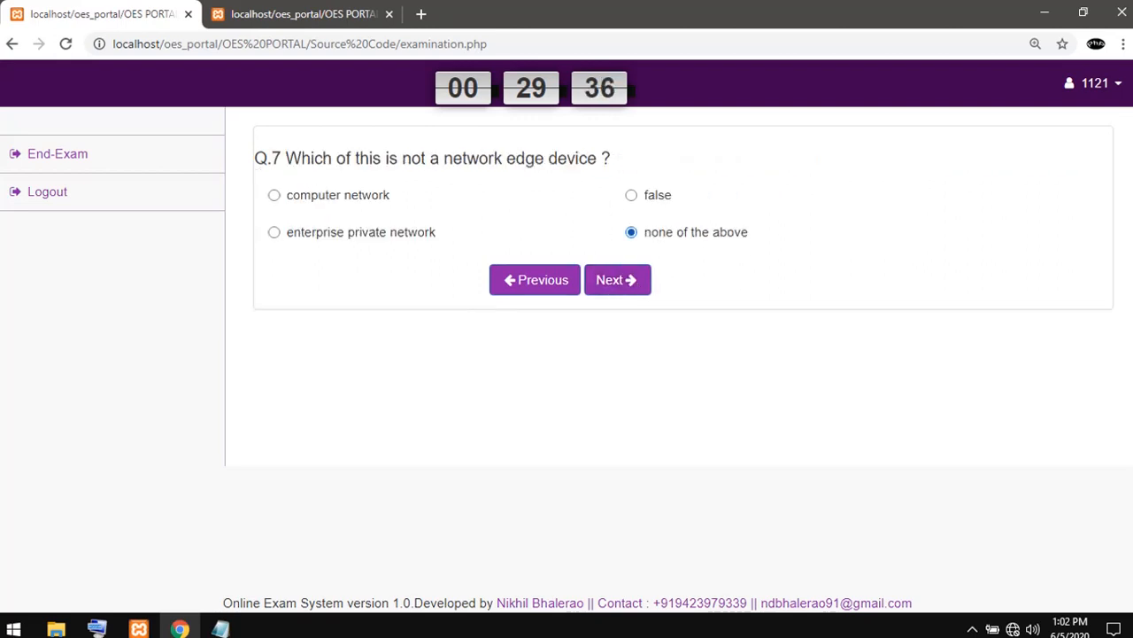
- Answer question 8 with "none of the above", question 9 with "virtual private network" and question 10 with "none of the mentioned"
left_click(618, 280)
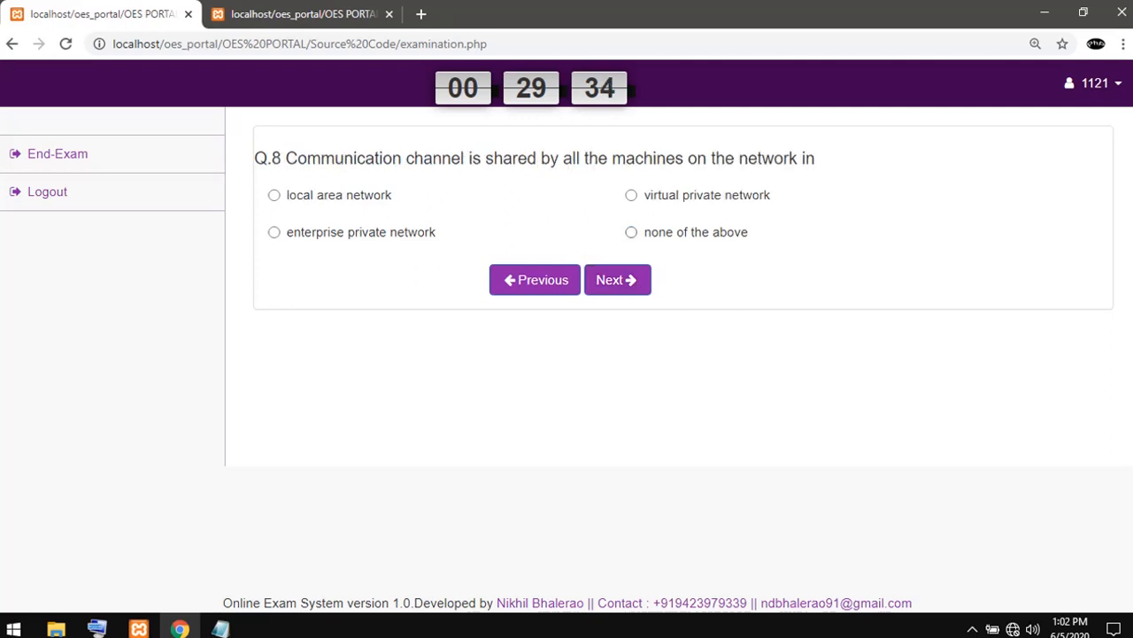
left_click(631, 232)
left_click(617, 280)
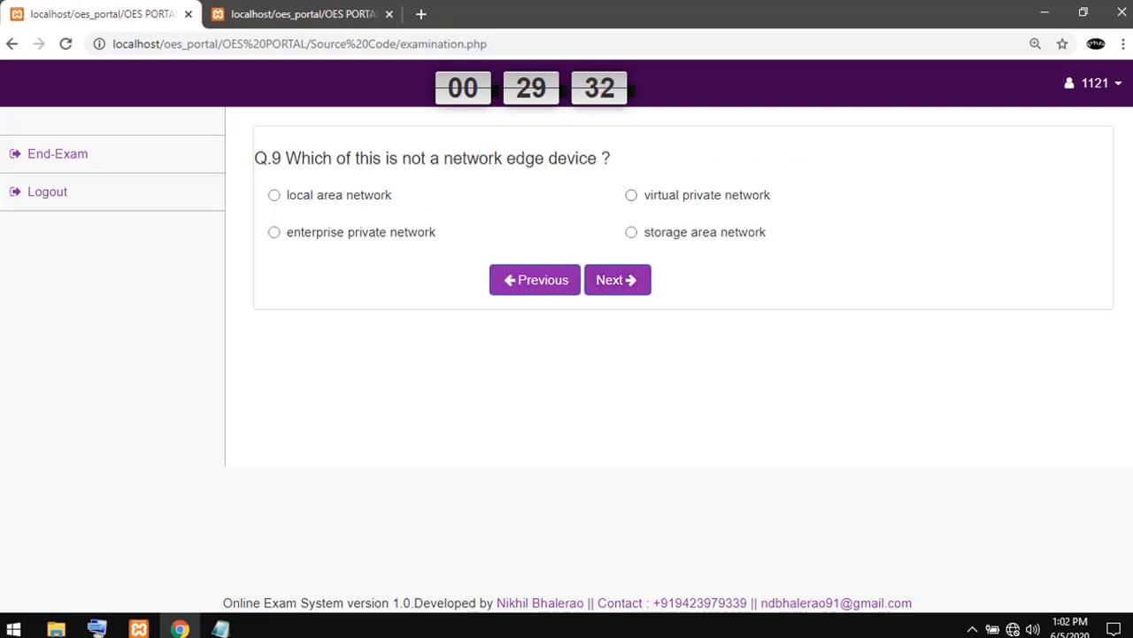
left_click(631, 194)
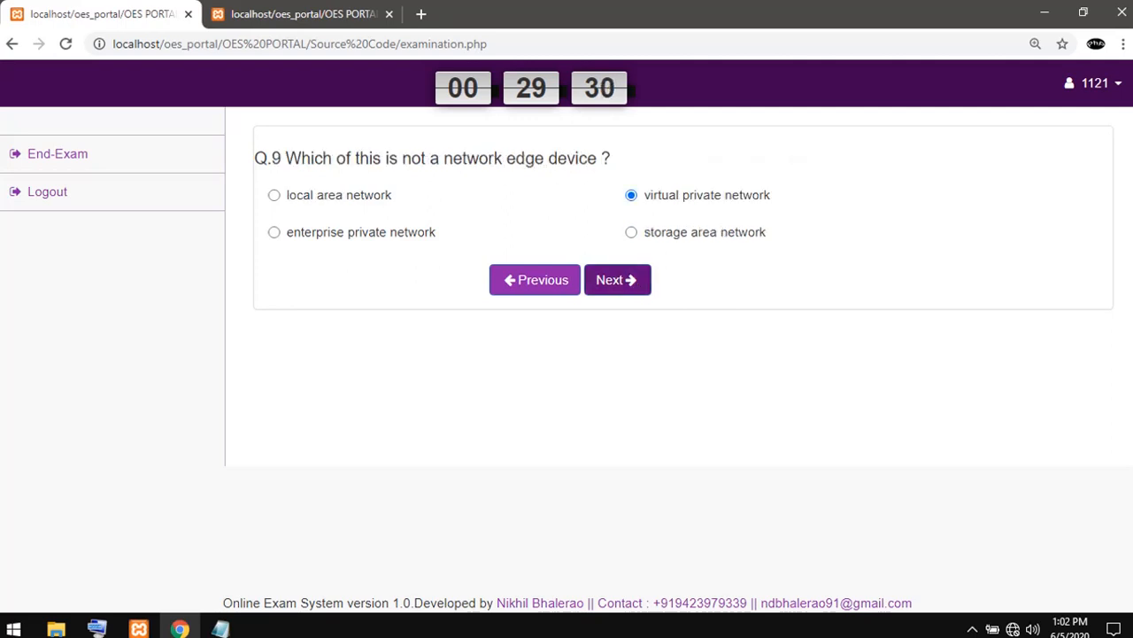
left_click(617, 280)
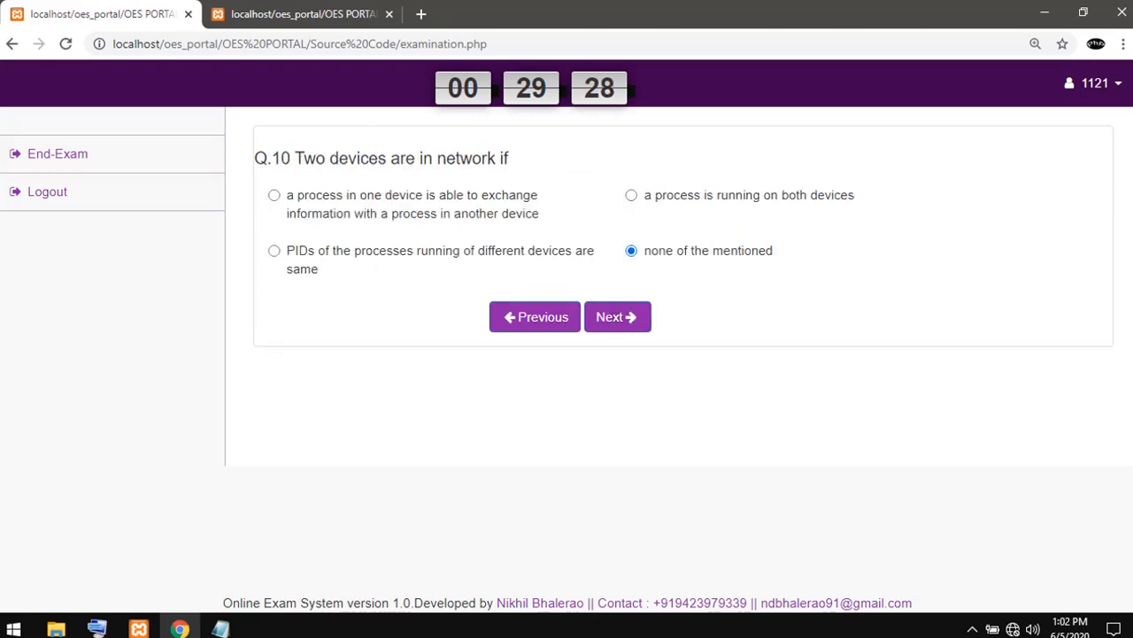
- Answer question 11 with "None of the above" and questions 12 and 13 with "none of the mentioned"
left_click(618, 316)
left_click(632, 232)
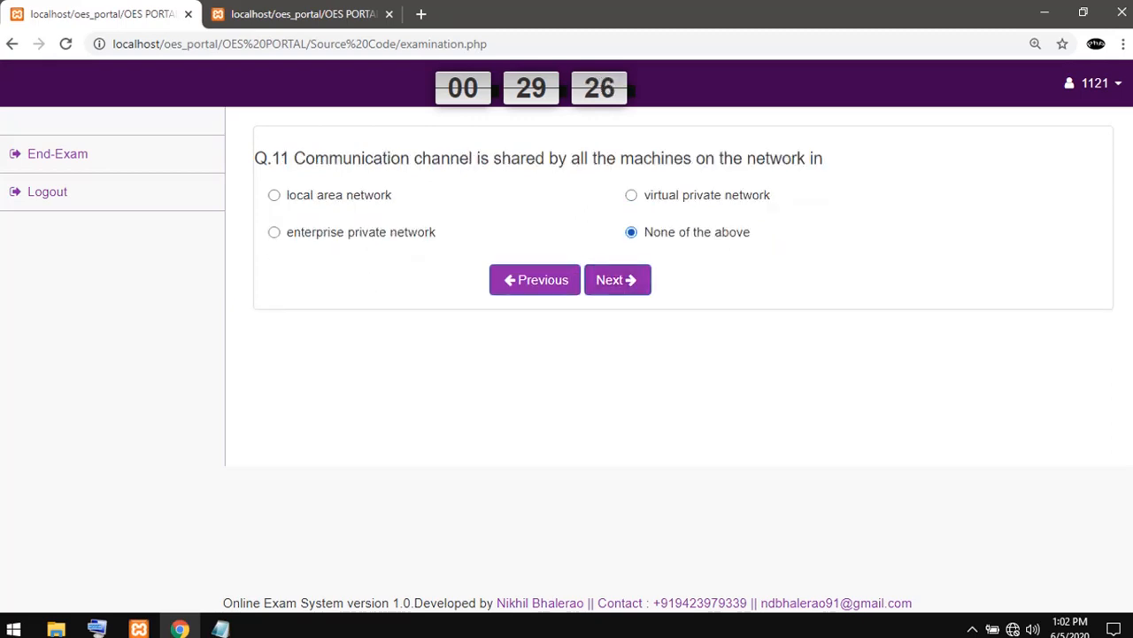
left_click(617, 280)
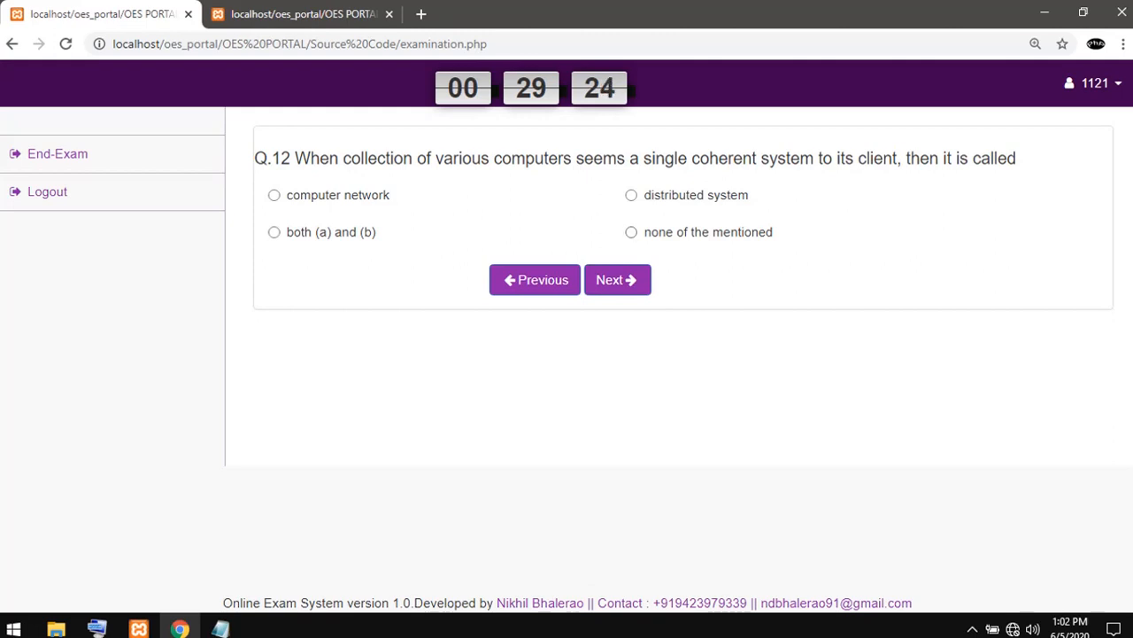
left_click(631, 232)
left_click(617, 280)
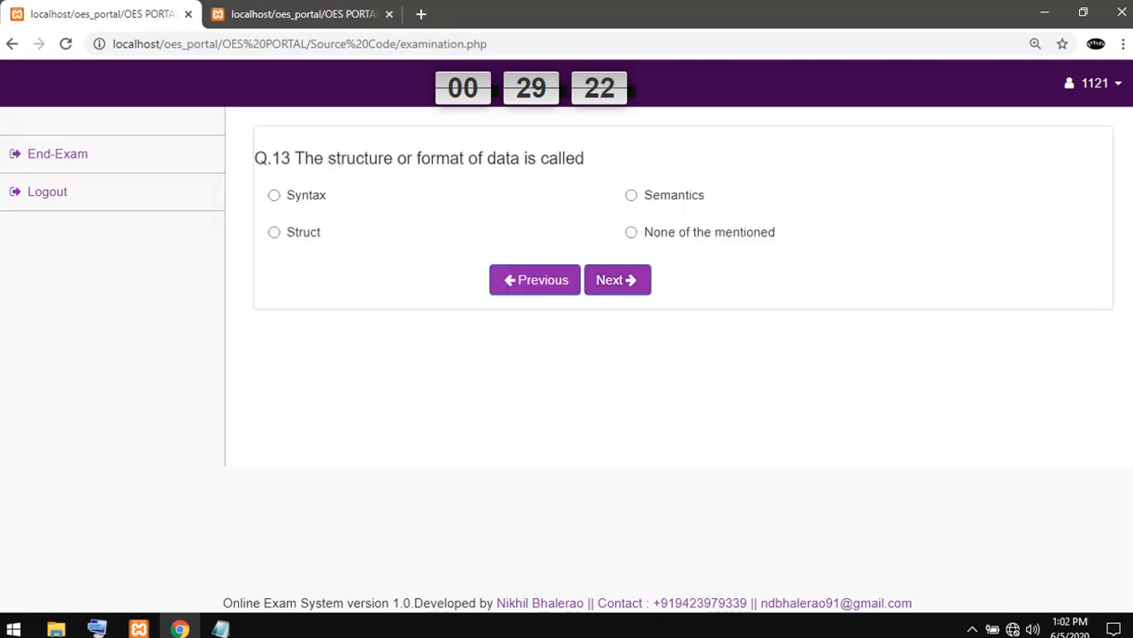
left_click(631, 232)
- Answer questions 14 and 16 with "all of the mentioned" and question 15 with "None of the mentioned"
left_click(617, 280)
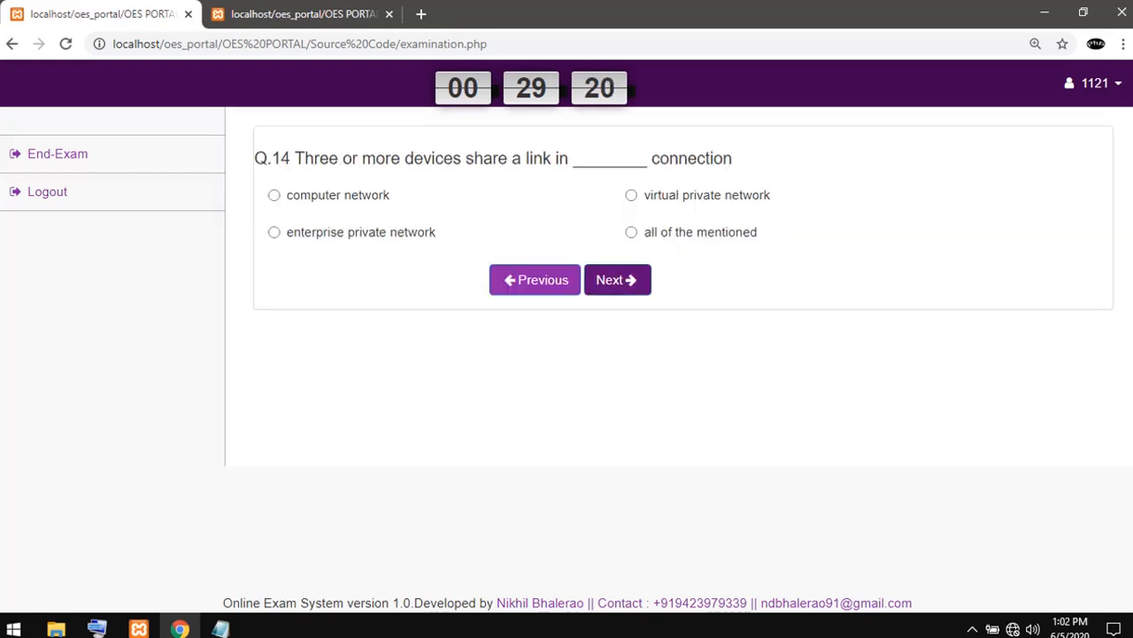
left_click(632, 232)
left_click(617, 280)
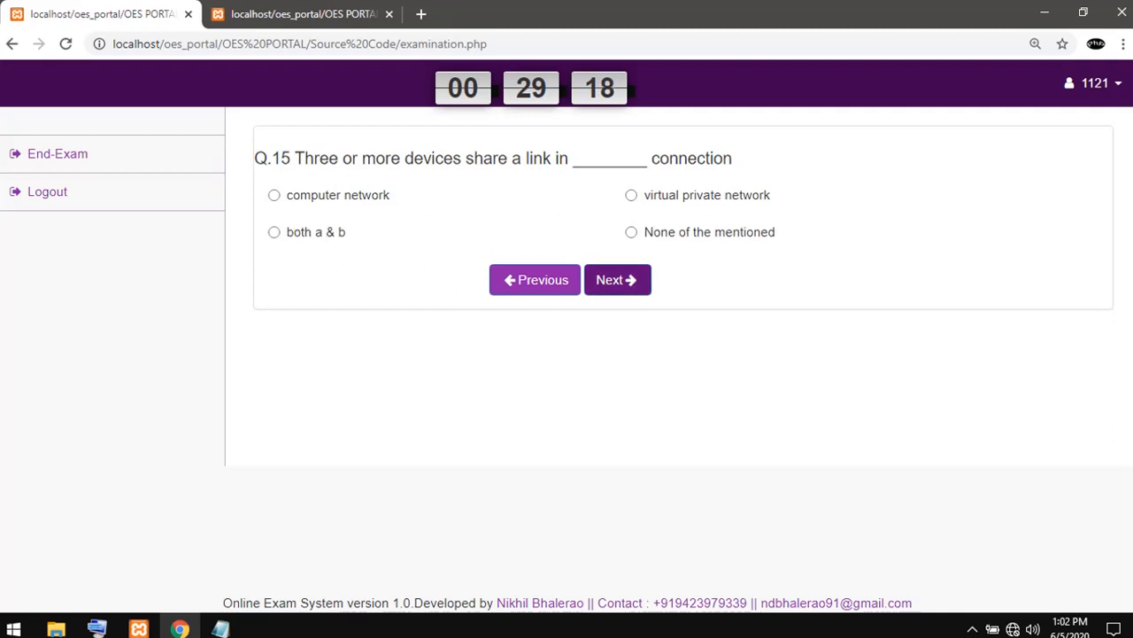
left_click(632, 232)
left_click(617, 280)
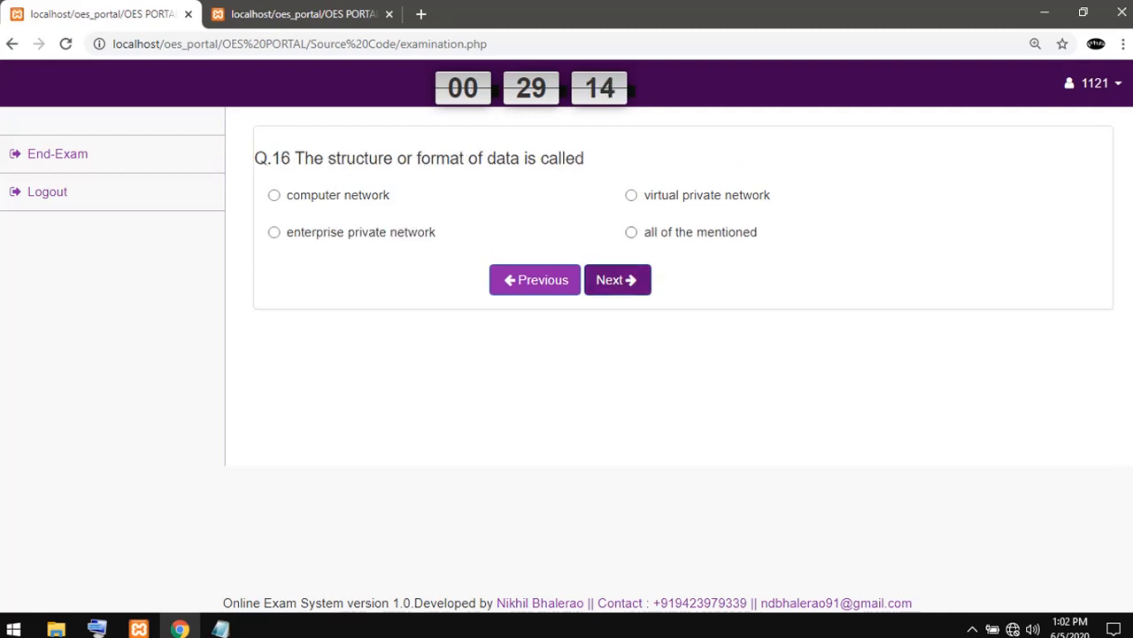
left_click(631, 232)
- Advance to question 18 and answer it with "none of the mentioned", continuing to question 19
left_click(617, 279)
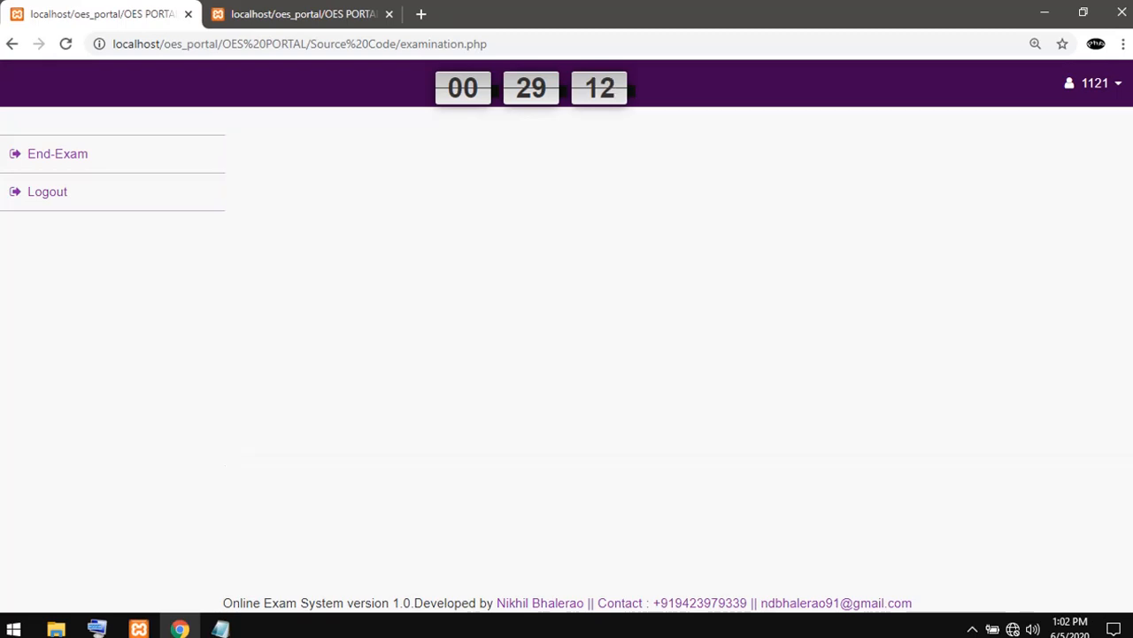
left_click(617, 280)
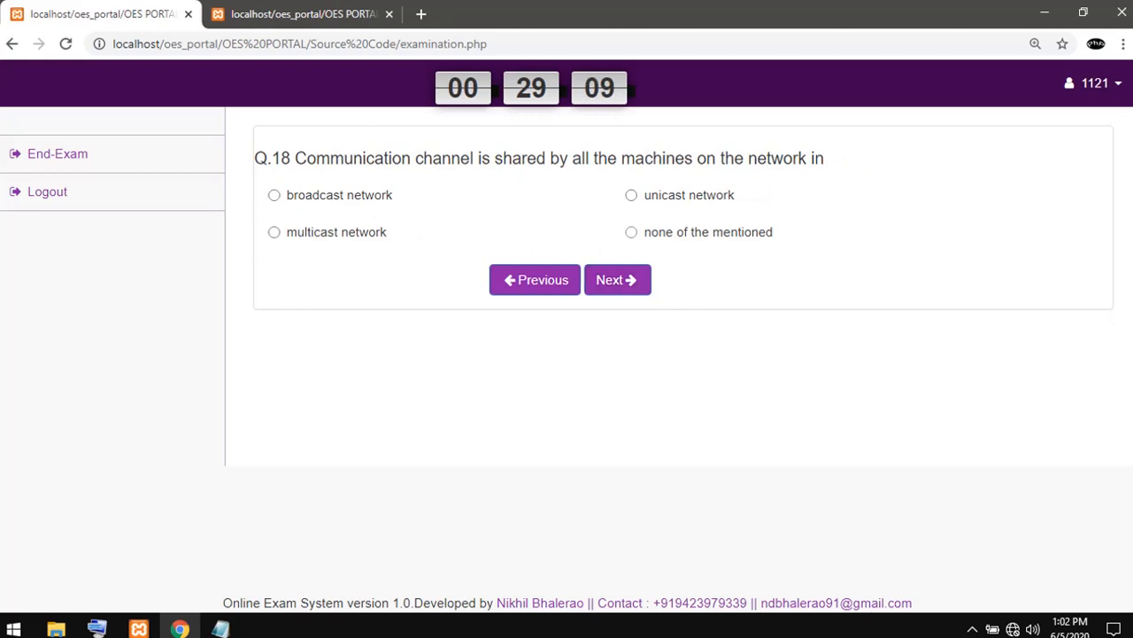
left_click(631, 232)
left_click(617, 280)
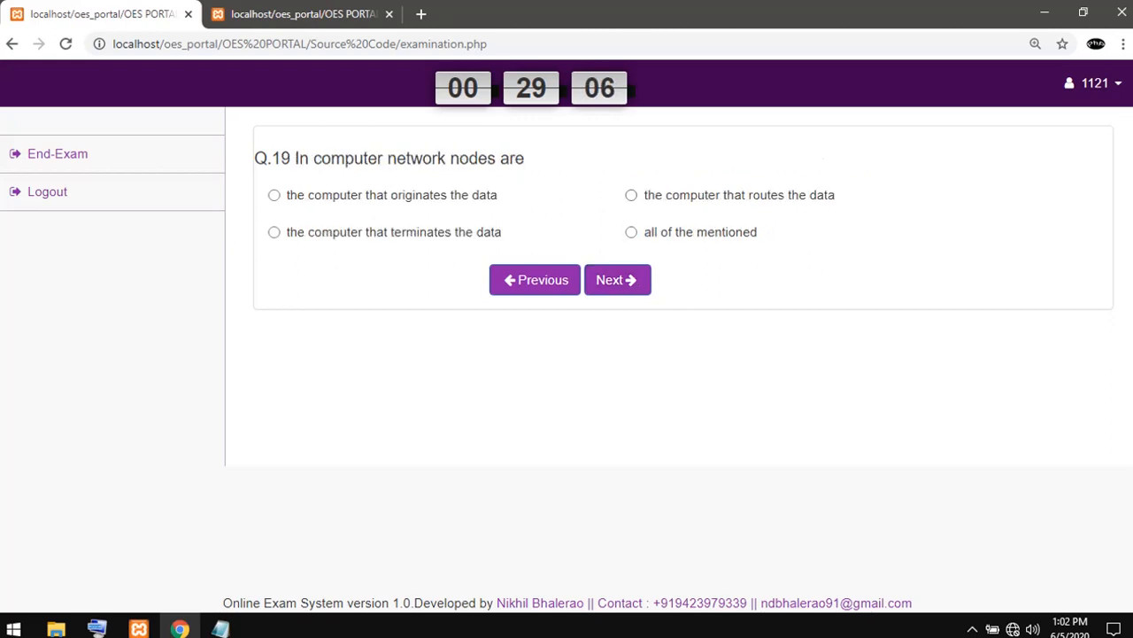
- Answer question 19 with "the computer that routes the data" and question 20 with "all of the mentioned"
left_click(632, 195)
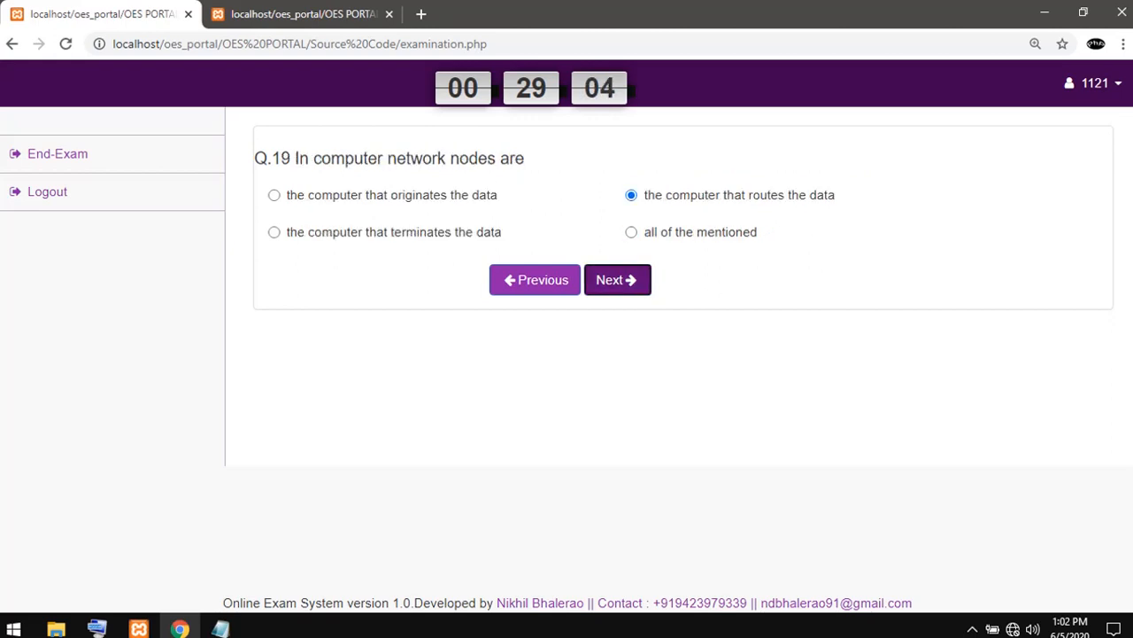
left_click(617, 280)
left_click(631, 232)
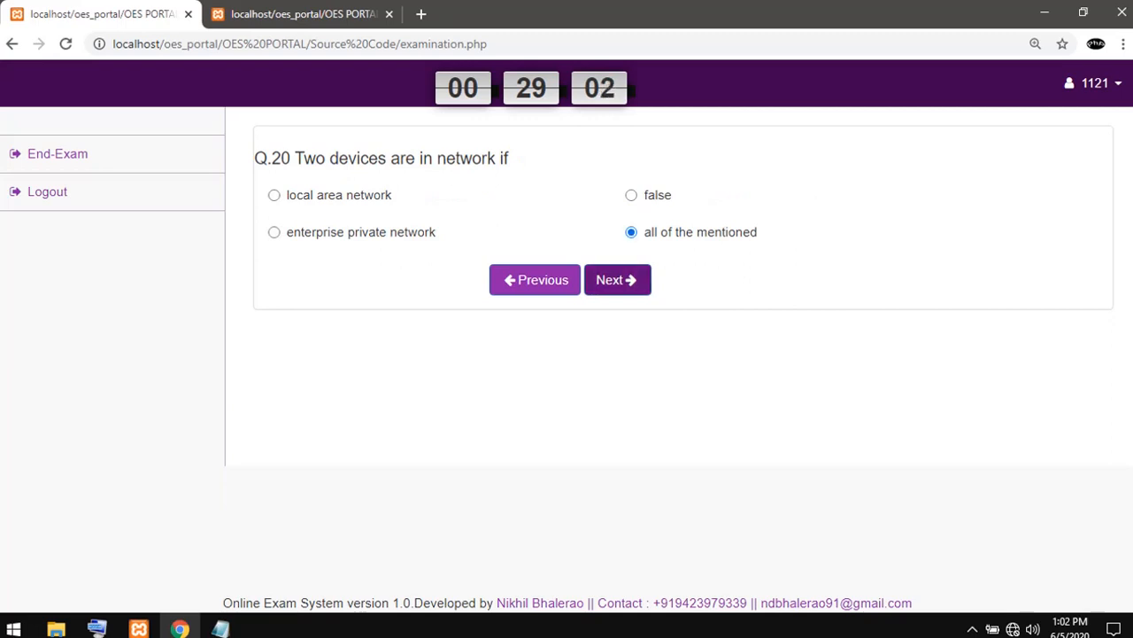
- Advance past question 21, answering question 22 with "virtual private network" and question 23 with "none of the mentioned"
left_click(617, 279)
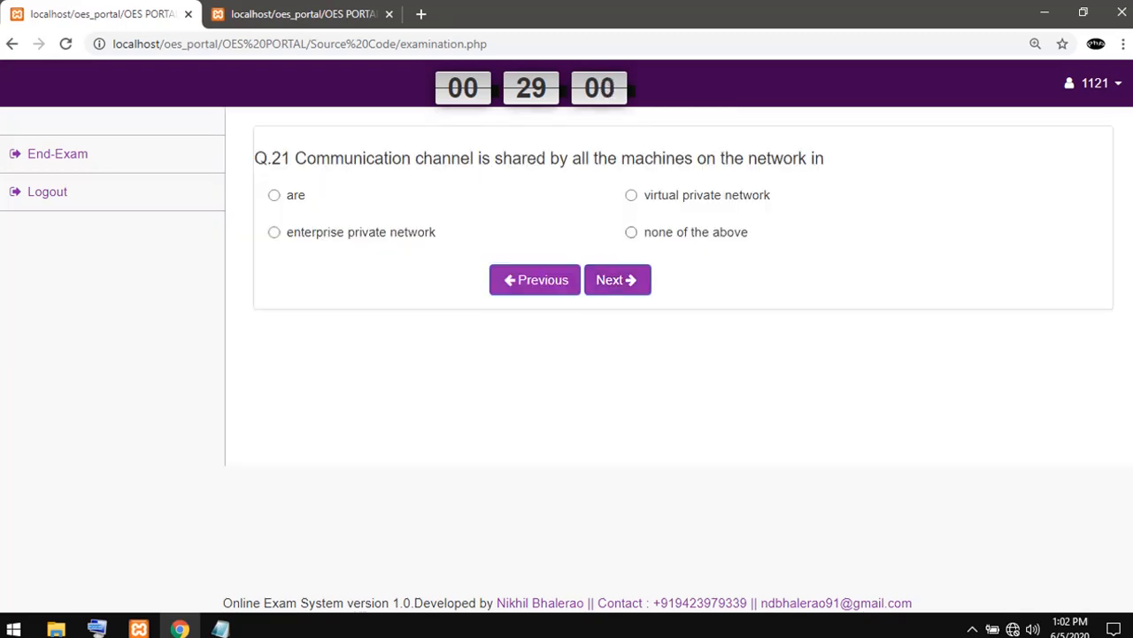
left_click(617, 280)
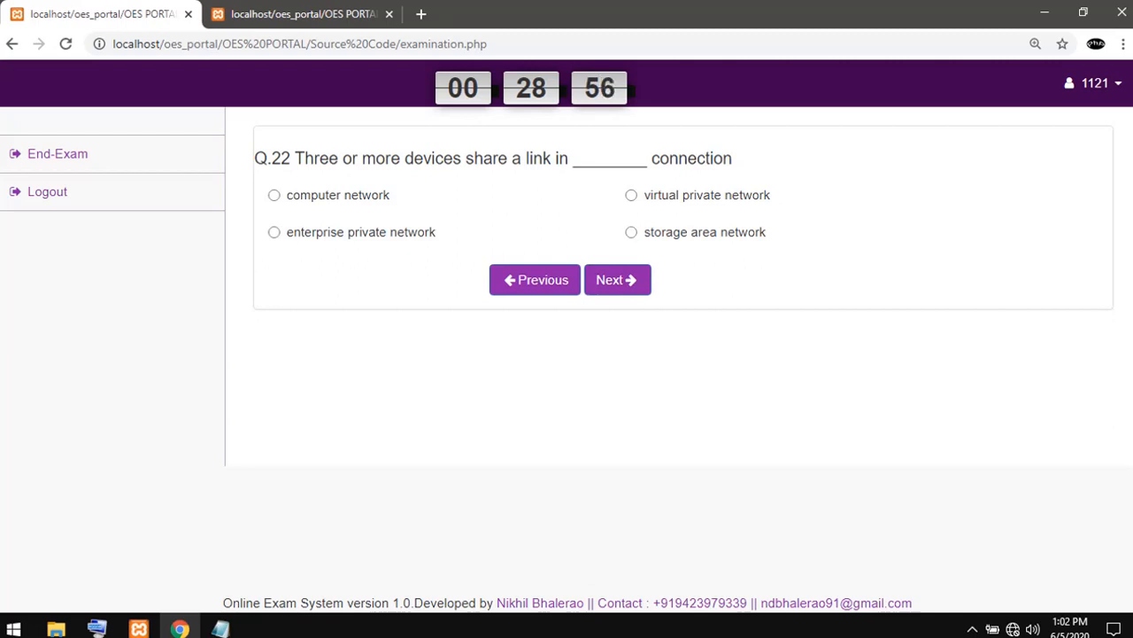
left_click(632, 195)
left_click(617, 280)
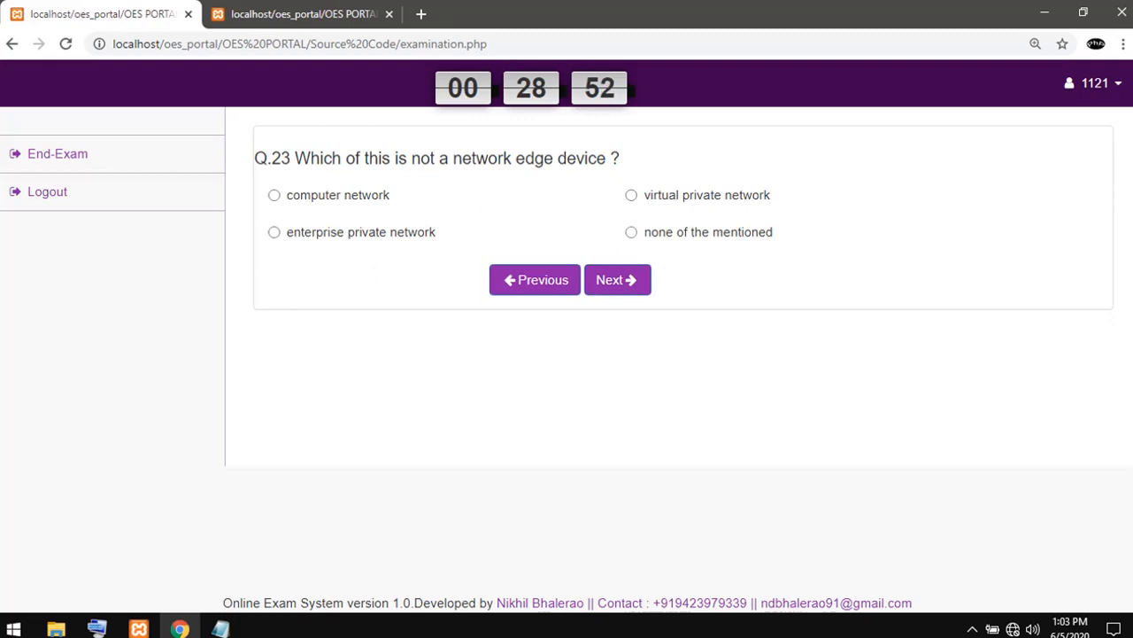
left_click(632, 232)
- Answer question 24 with "storage area network", question 25 with "all of the mentioned" and question 26 with "None of the above"
left_click(617, 280)
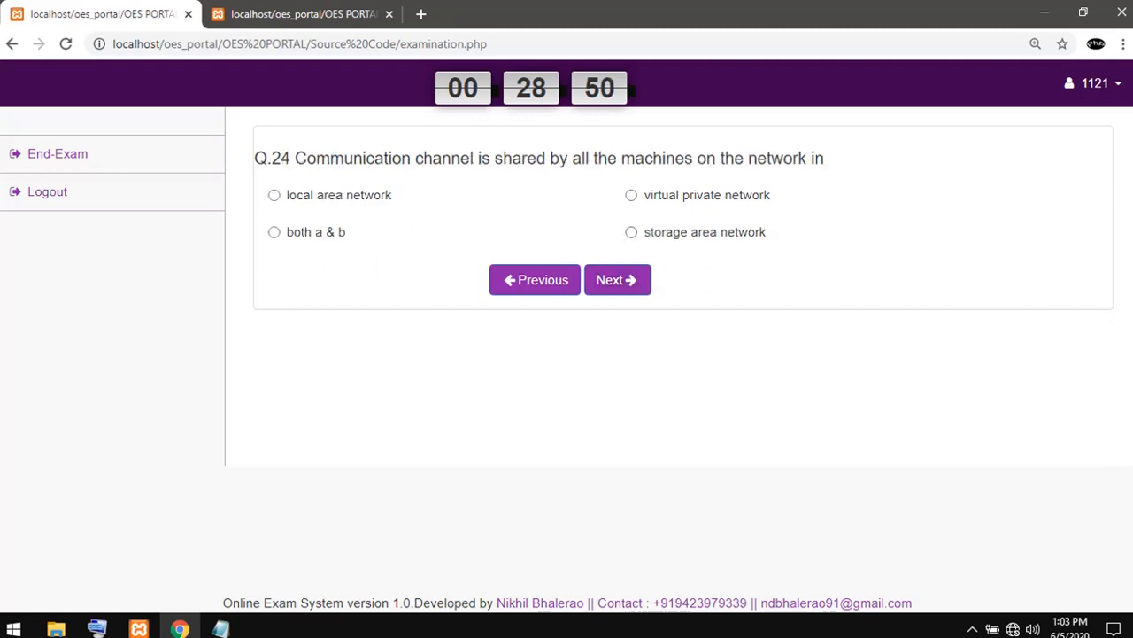
left_click(631, 232)
left_click(617, 279)
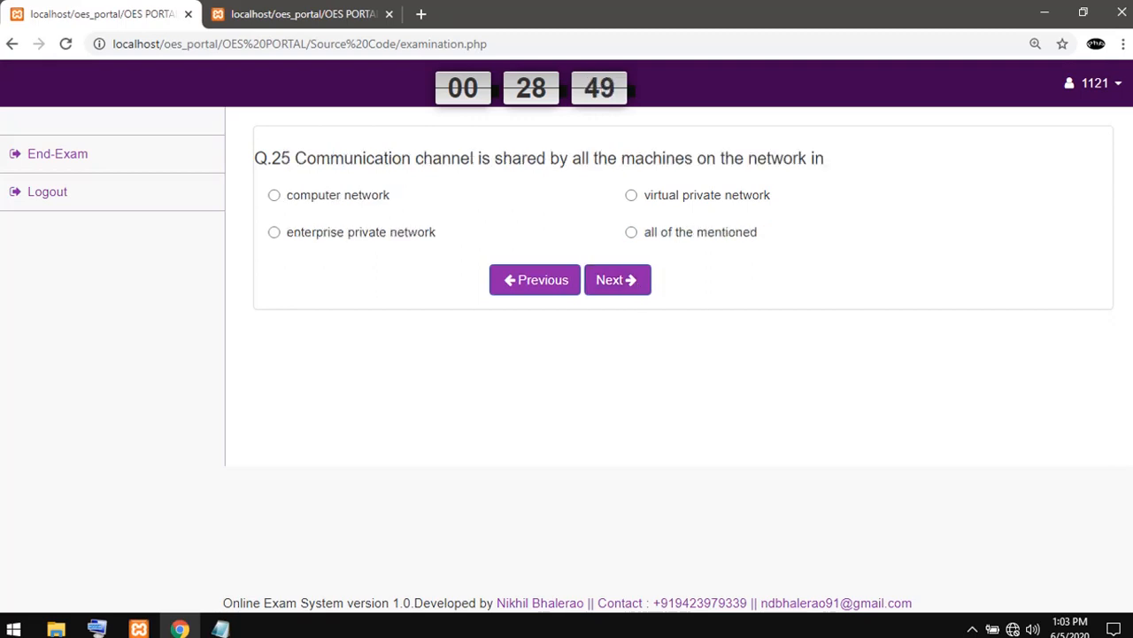
left_click(631, 232)
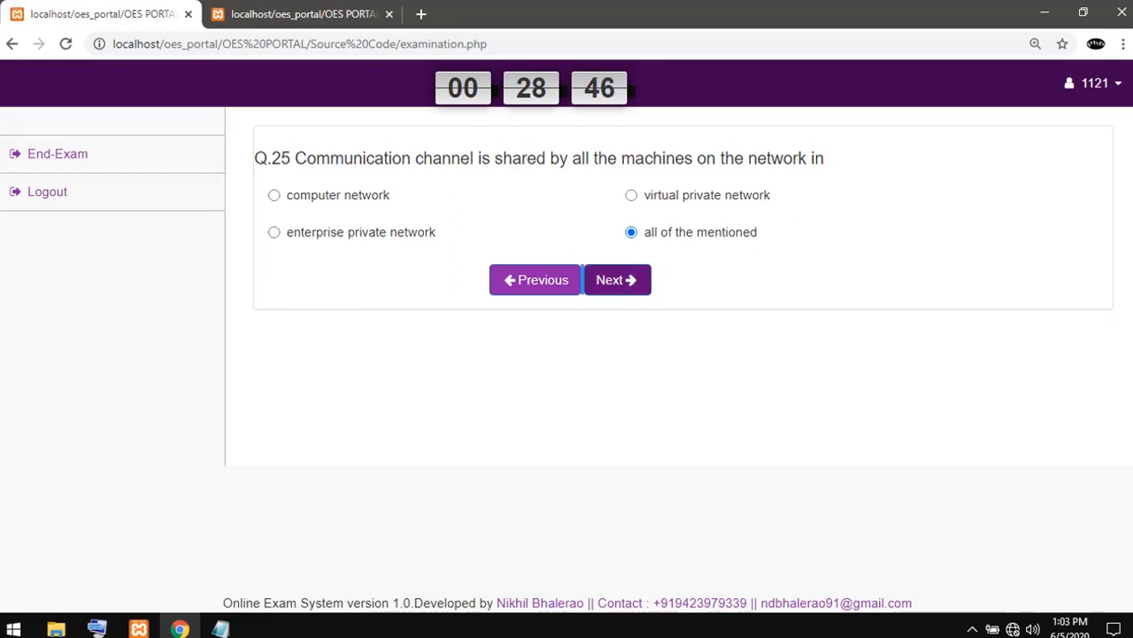
left_click(617, 280)
left_click(631, 232)
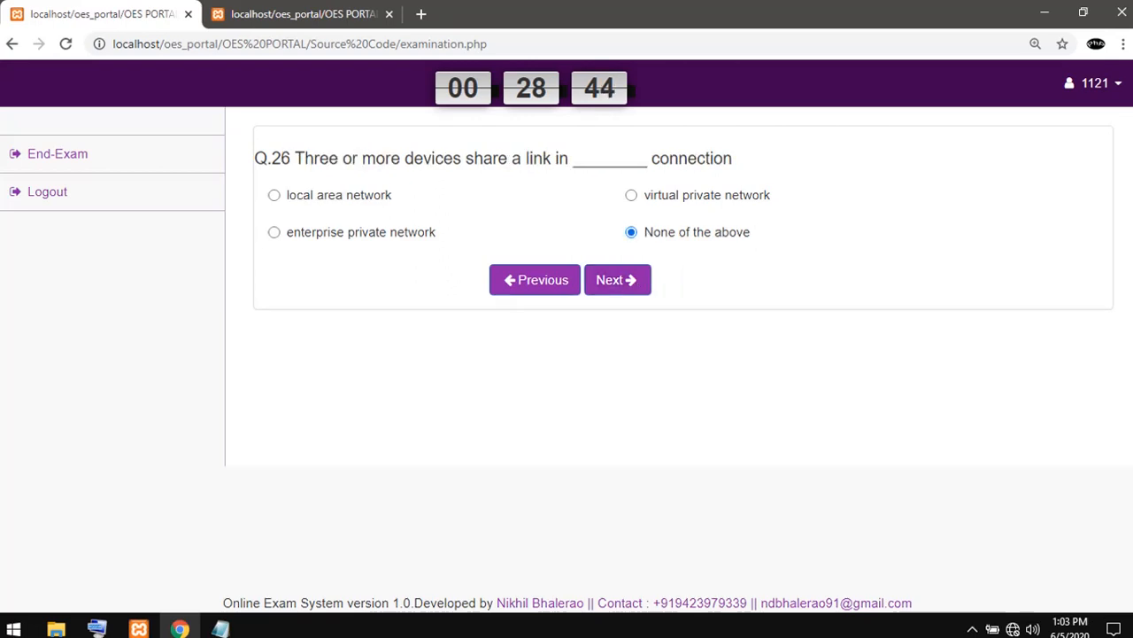
- Answer question 27 with "none of the above" and questions 28 and 29 with "none of the mentioned"
left_click(617, 280)
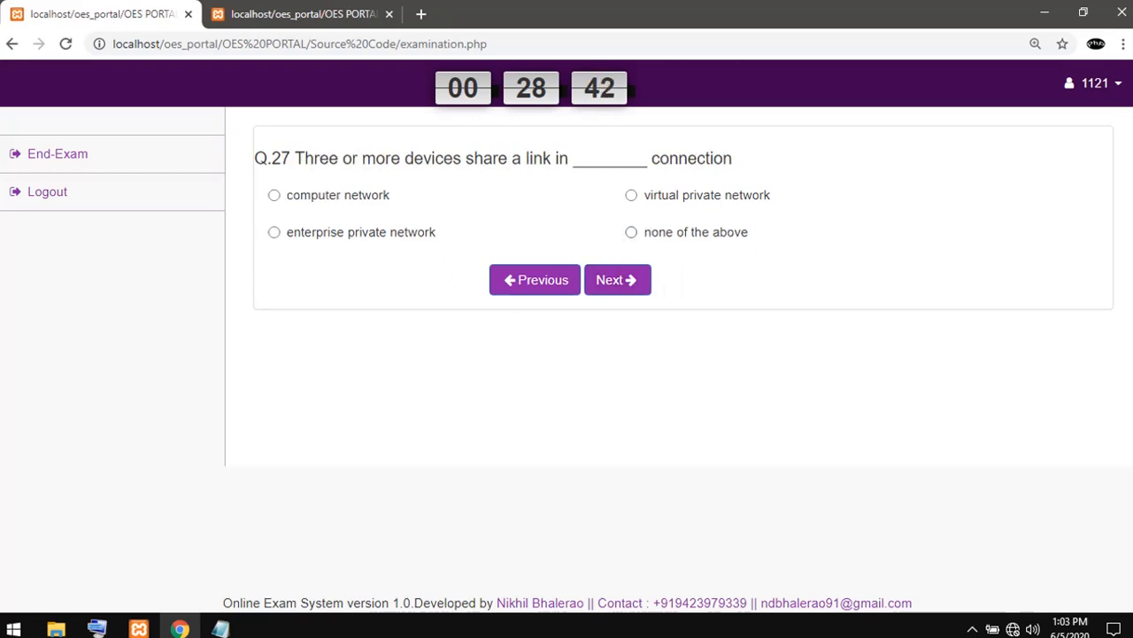
left_click(631, 232)
left_click(618, 279)
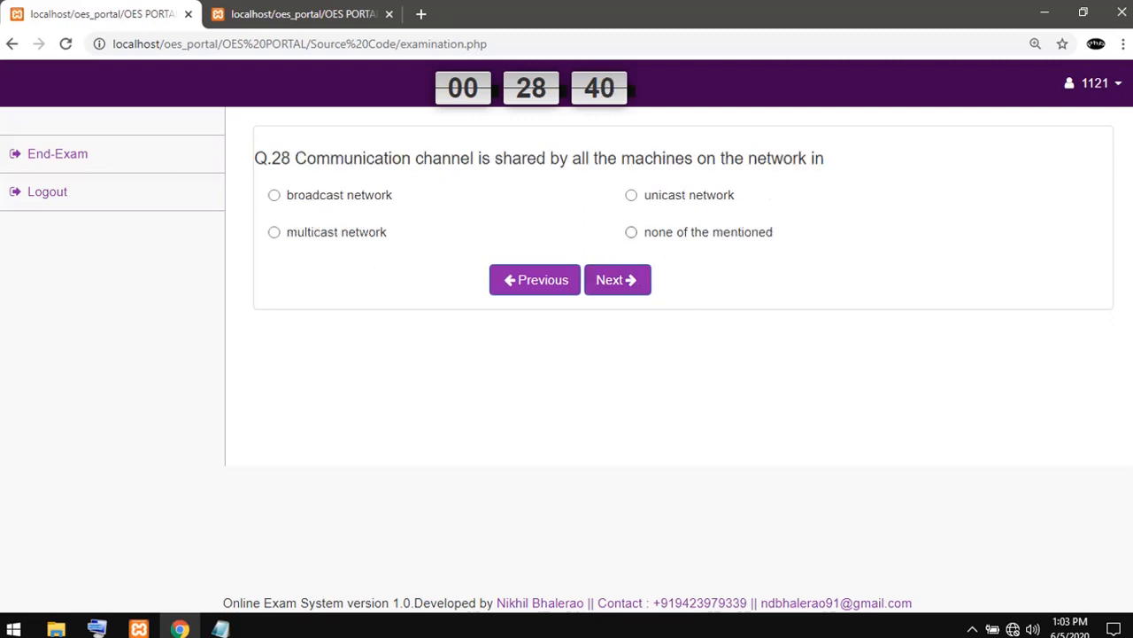
left_click(631, 232)
left_click(617, 280)
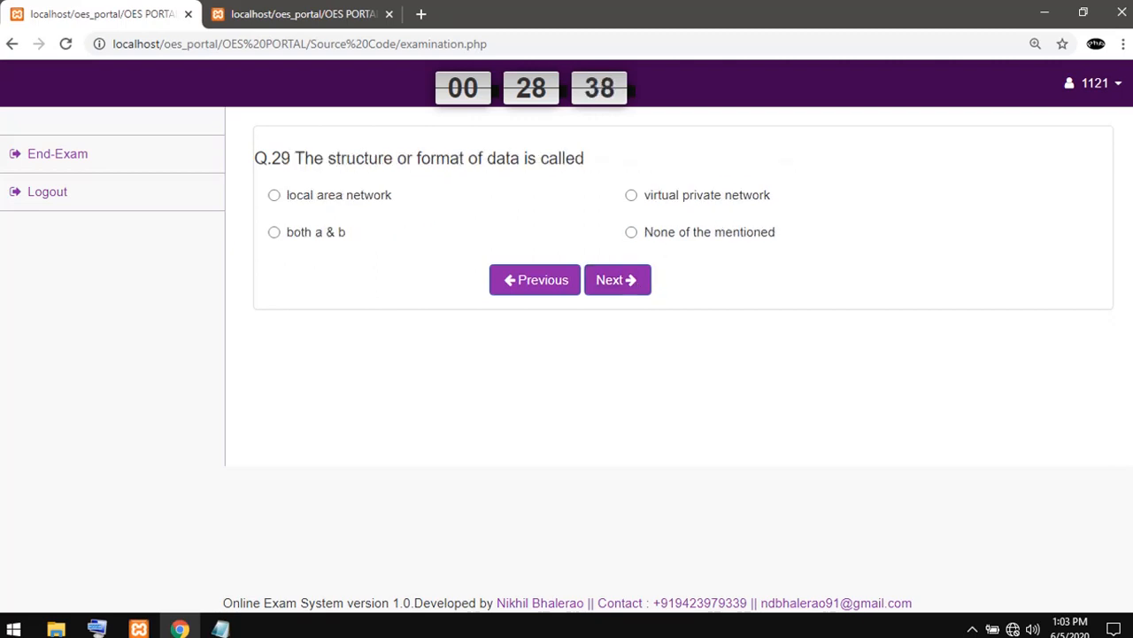
left_click(631, 232)
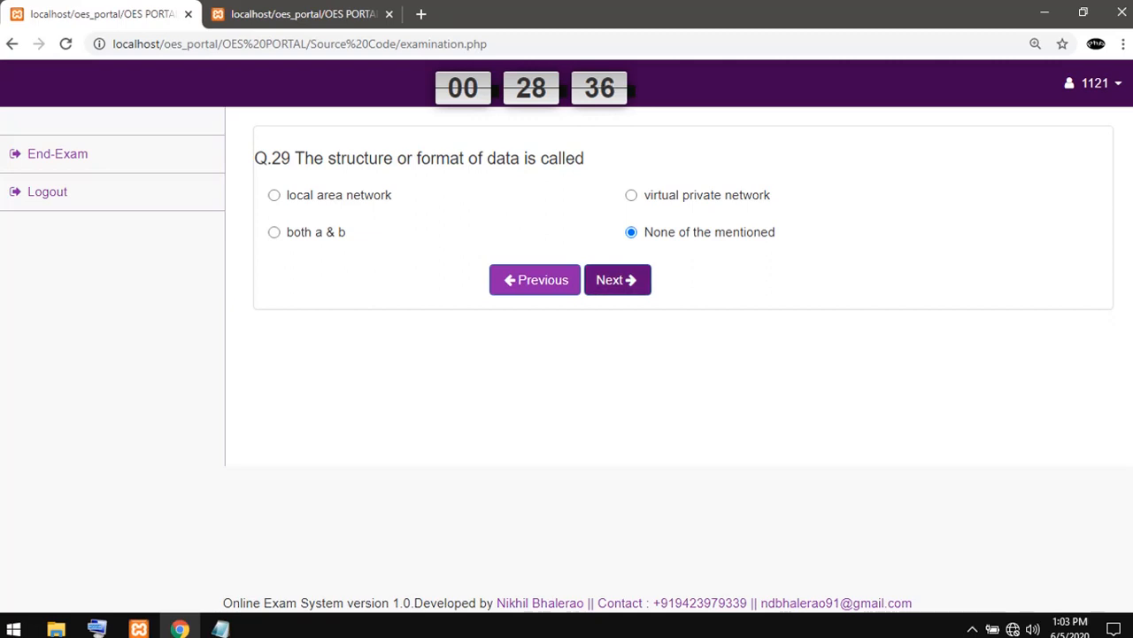
- Answer question 30 with "all of the mentioned" and end the exam
left_click(617, 280)
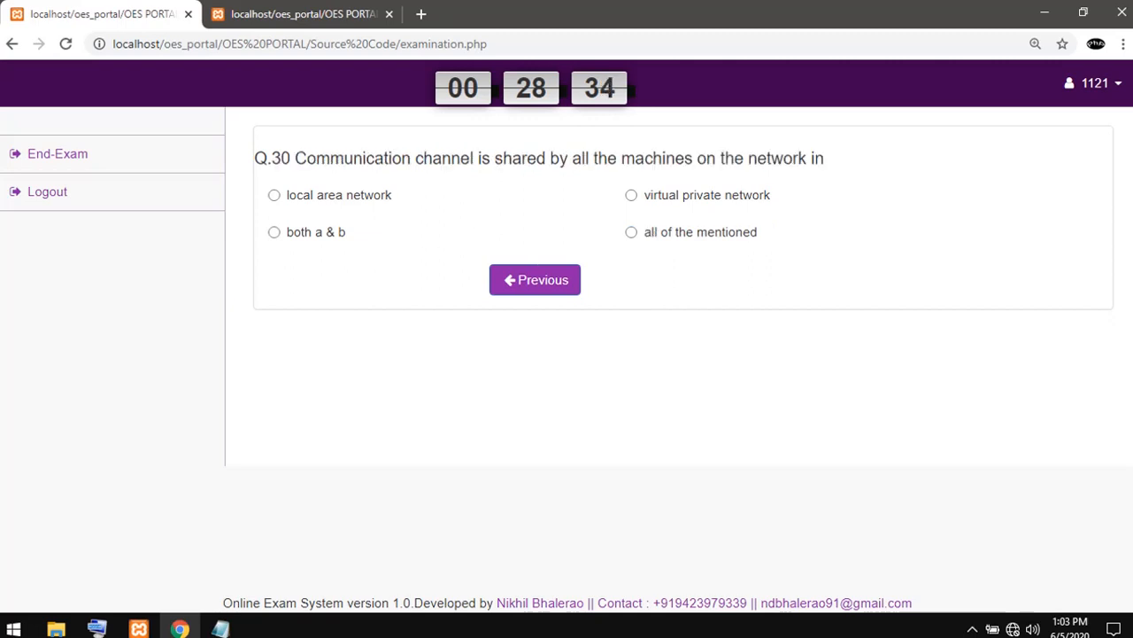
left_click(632, 232)
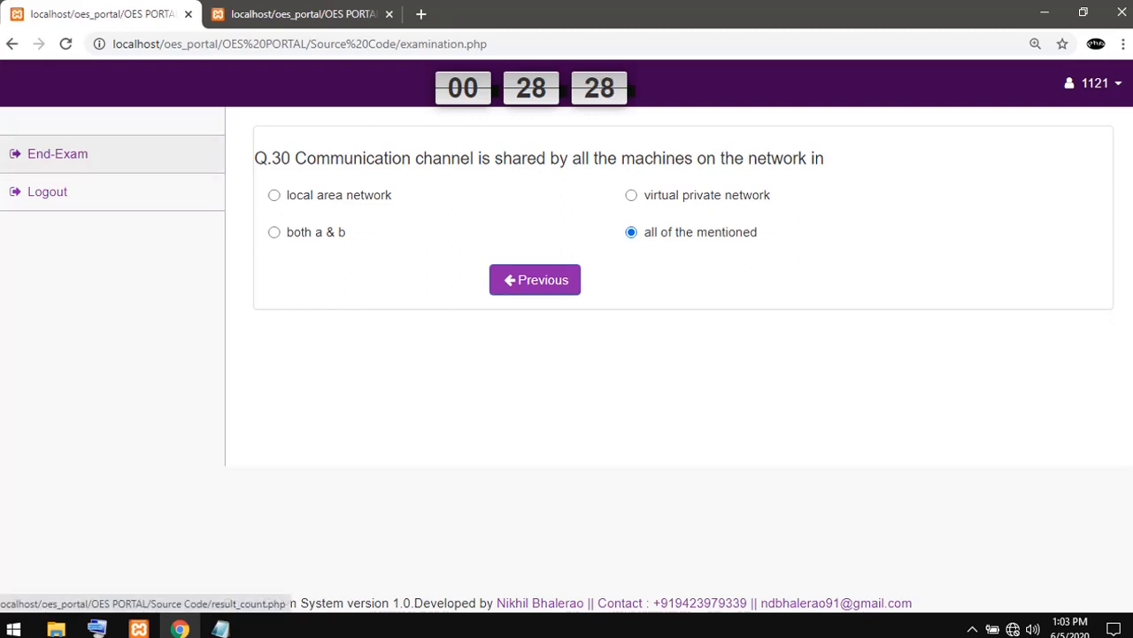
left_click(57, 153)
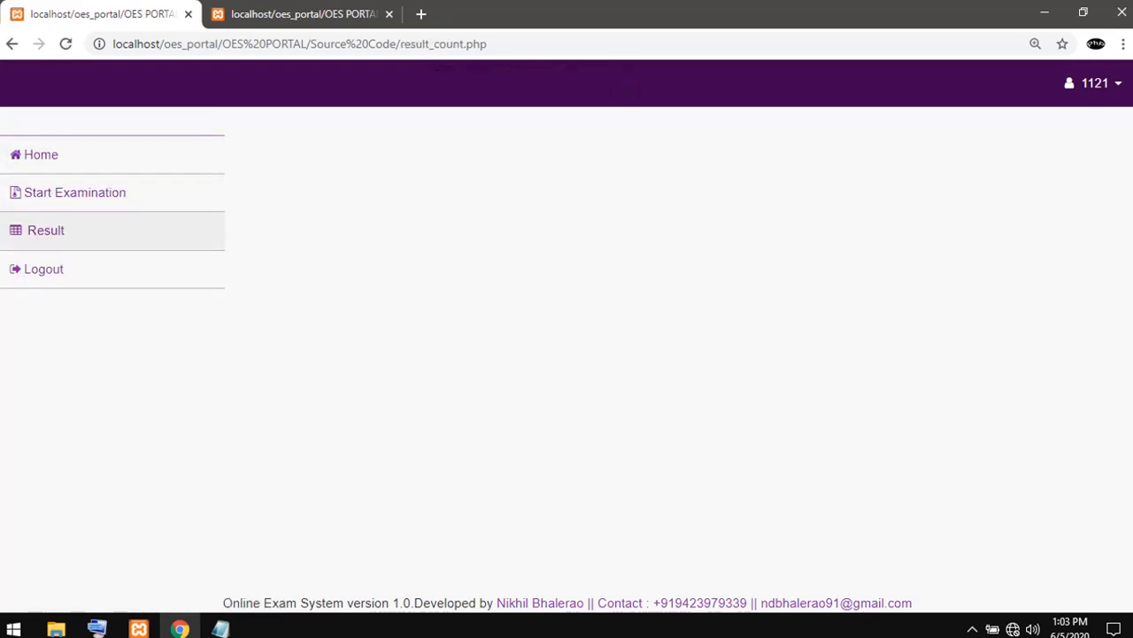
- Open the student's exam results and examine the first entry's score and the most recent attempt, dated 2020-06-05
left_click(46, 231)
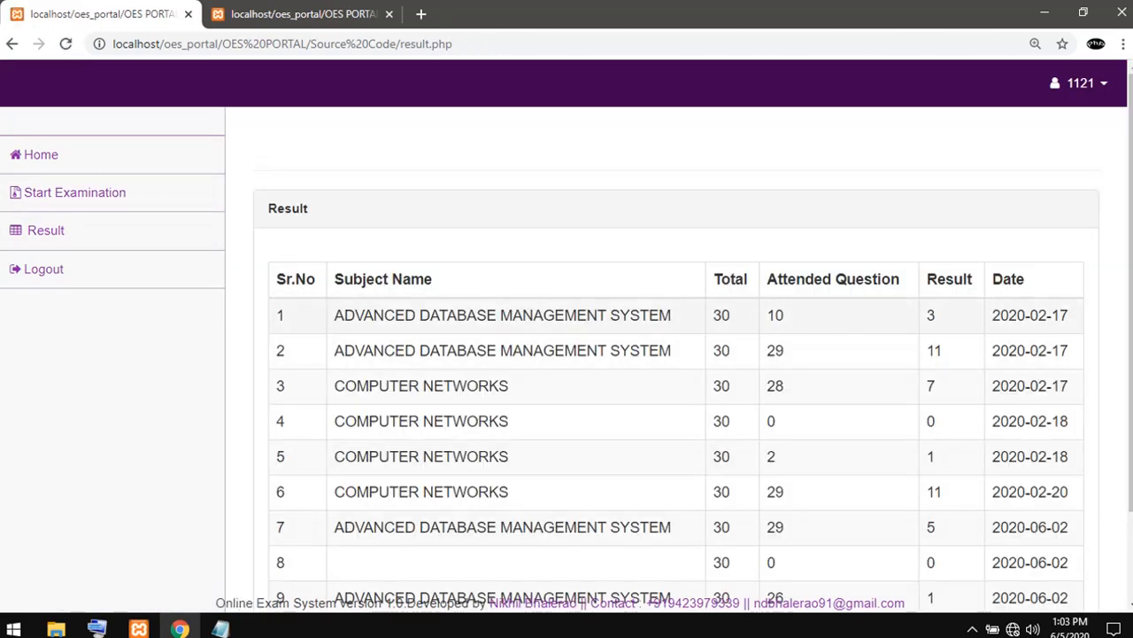
double_click(931, 316)
left_click_drag(842, 324, 944, 319)
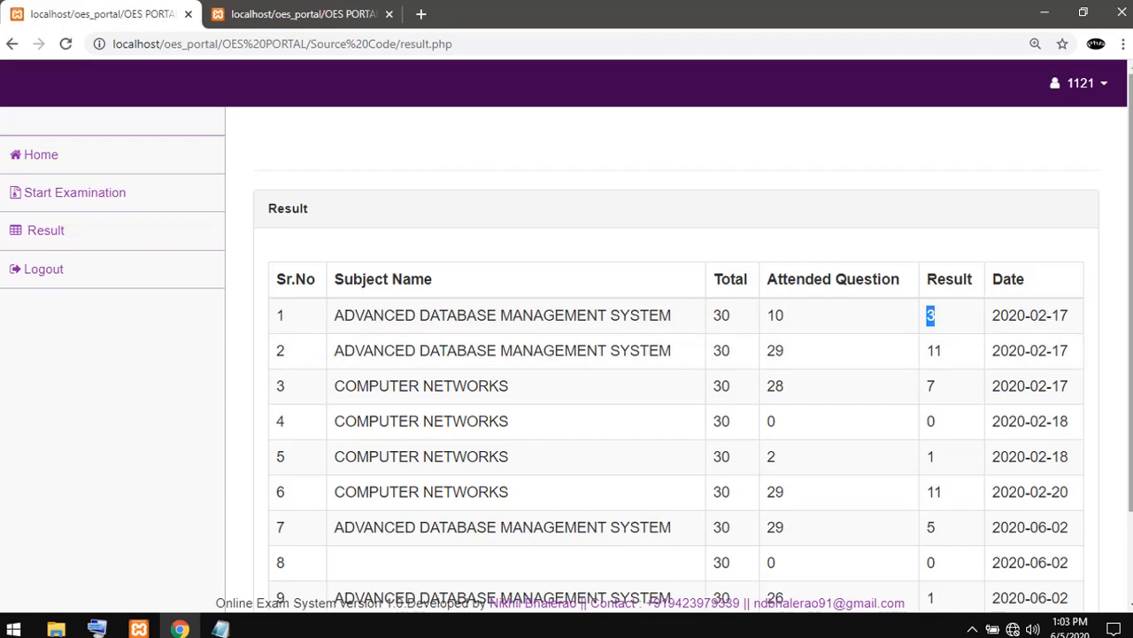
scroll(676, 354, "down", 2)
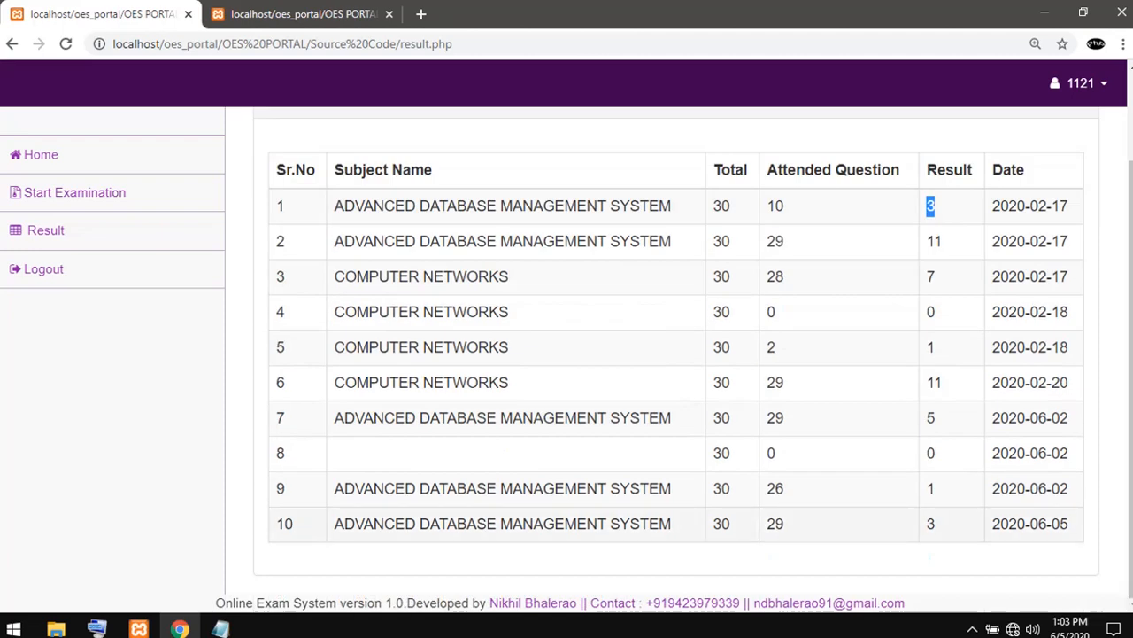
left_click_drag(713, 523, 1070, 524)
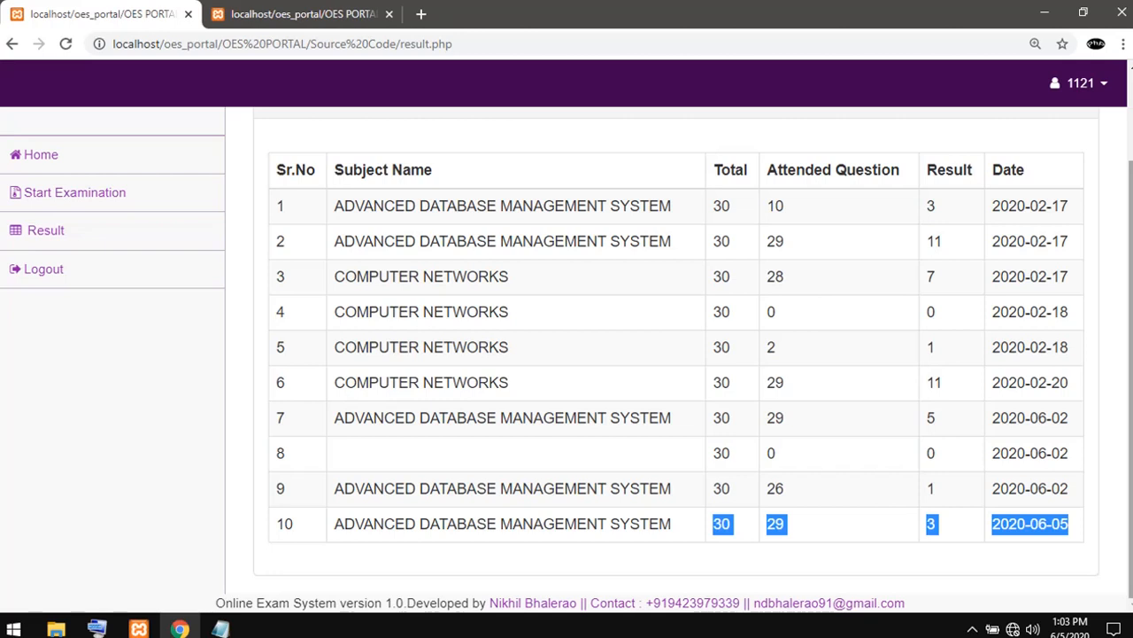
left_click(850, 347)
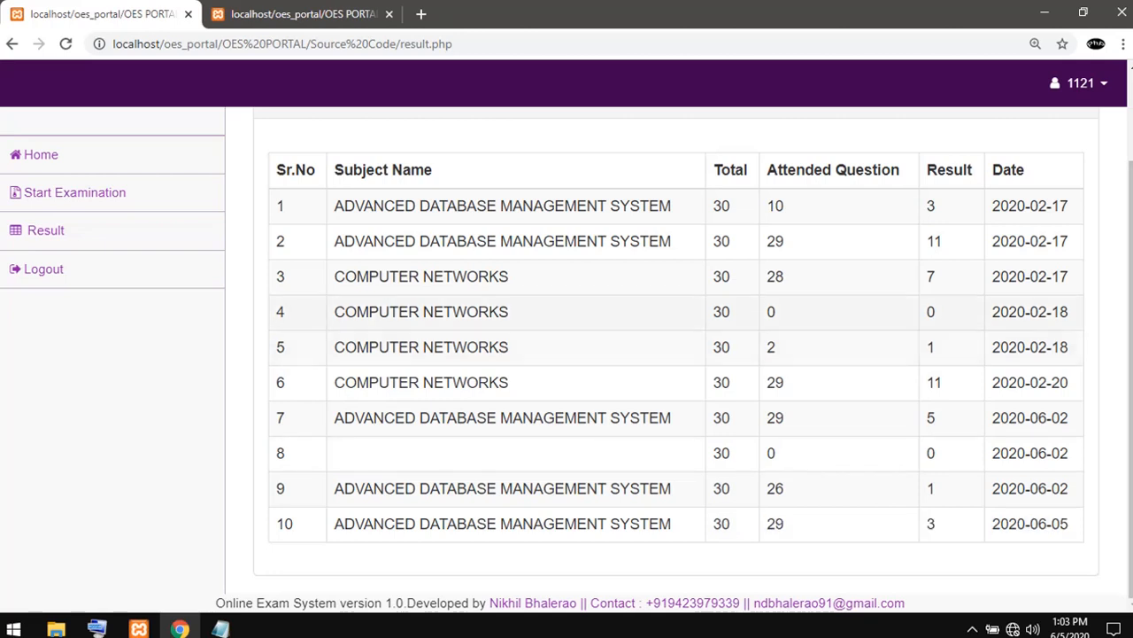
- Switch to the admin session, open the examination results, and examine the full list and the student's entry dated 2020-06-05
key("ctrl+Tab")
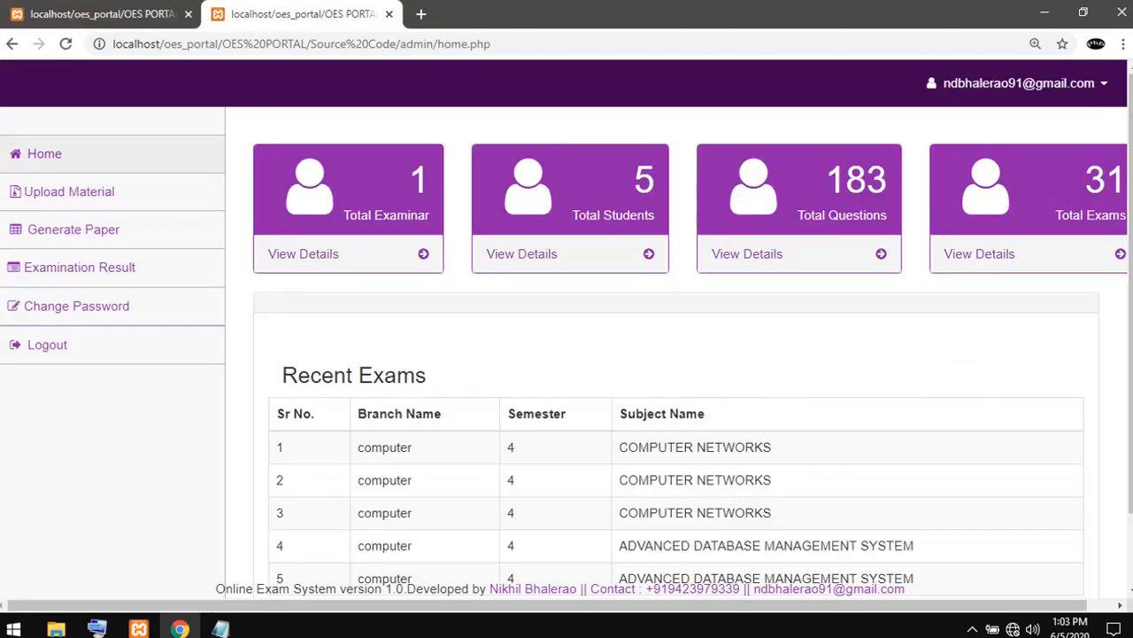
left_click(65, 44)
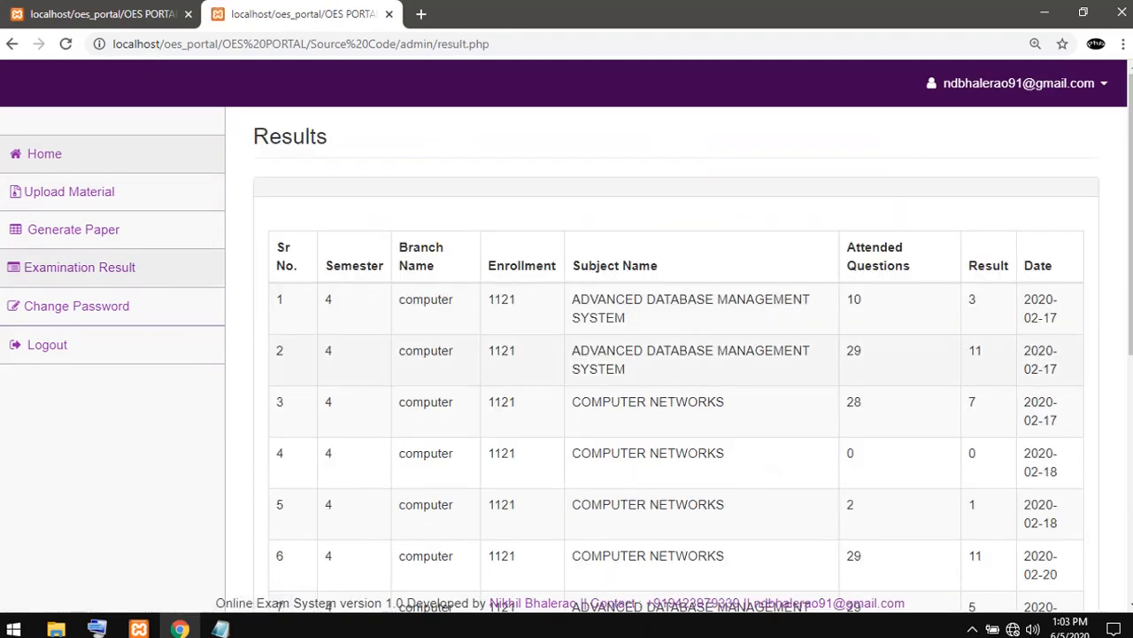
scroll(675, 354, "down", 4)
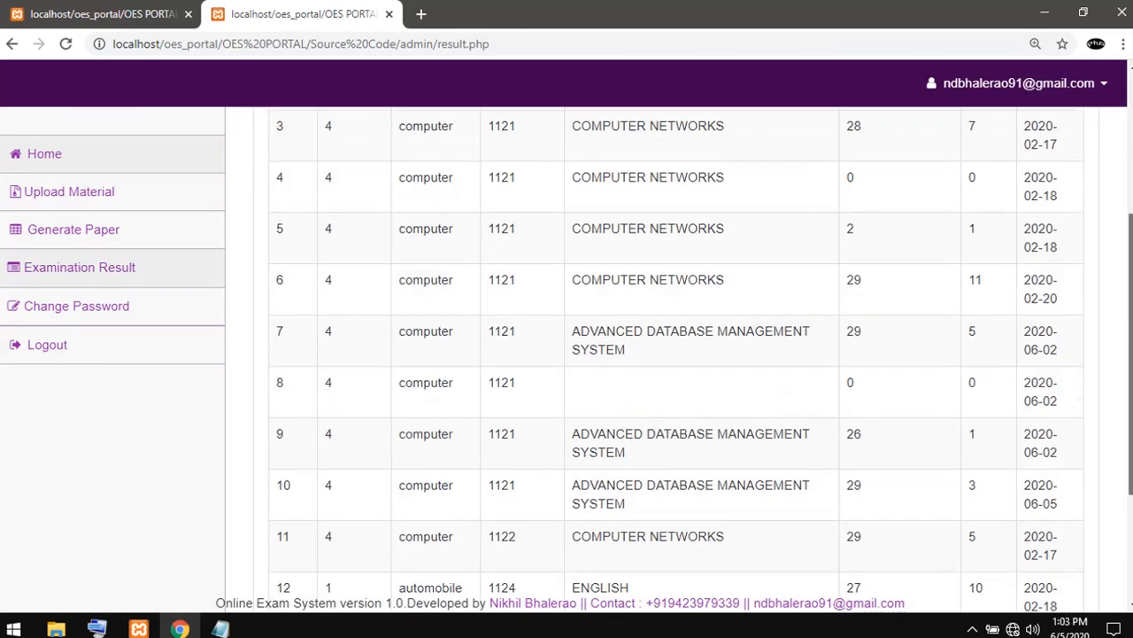
scroll(676, 354, "down", 1)
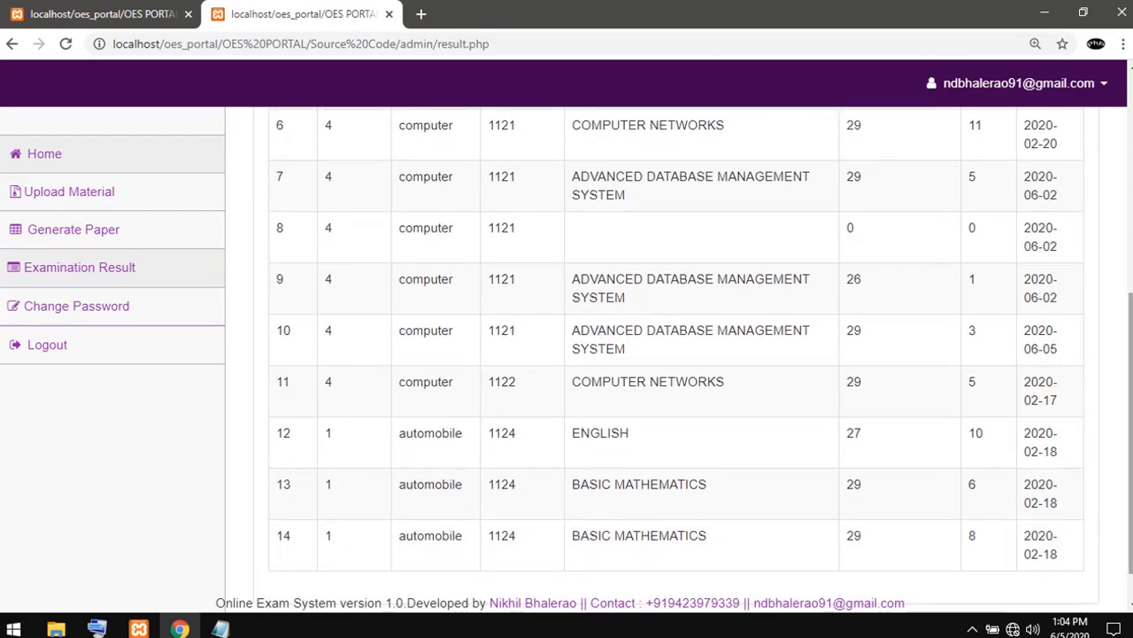
scroll(676, 354, "up", 2)
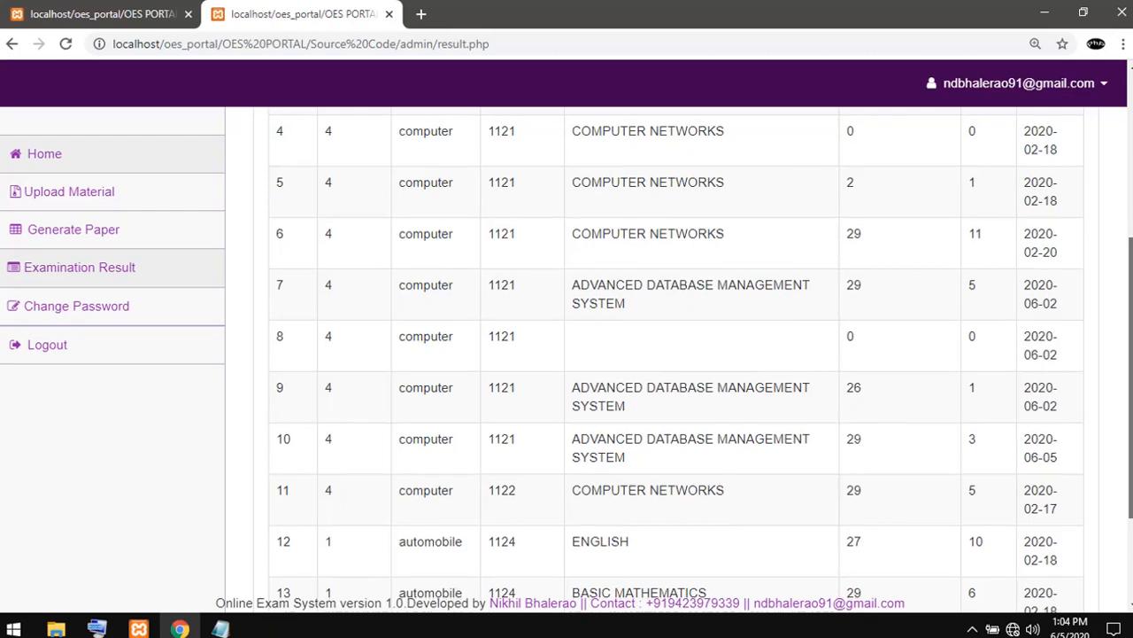
scroll(675, 363, "down", 1)
scroll(676, 354, "down", 1)
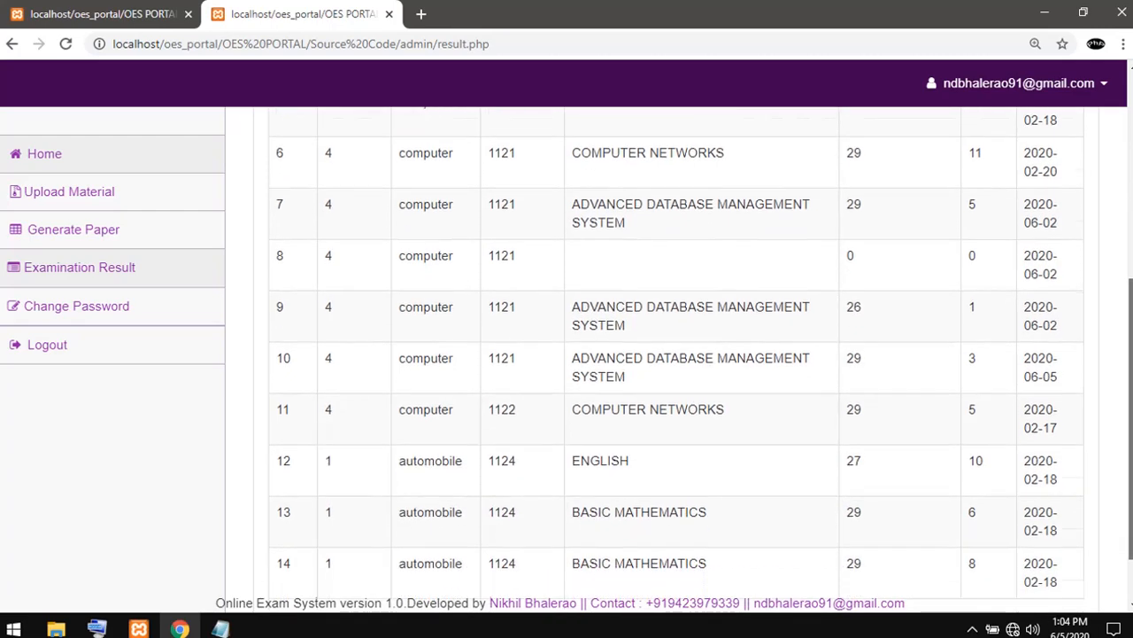
scroll(675, 354, "up", 3)
scroll(676, 354, "up", 1)
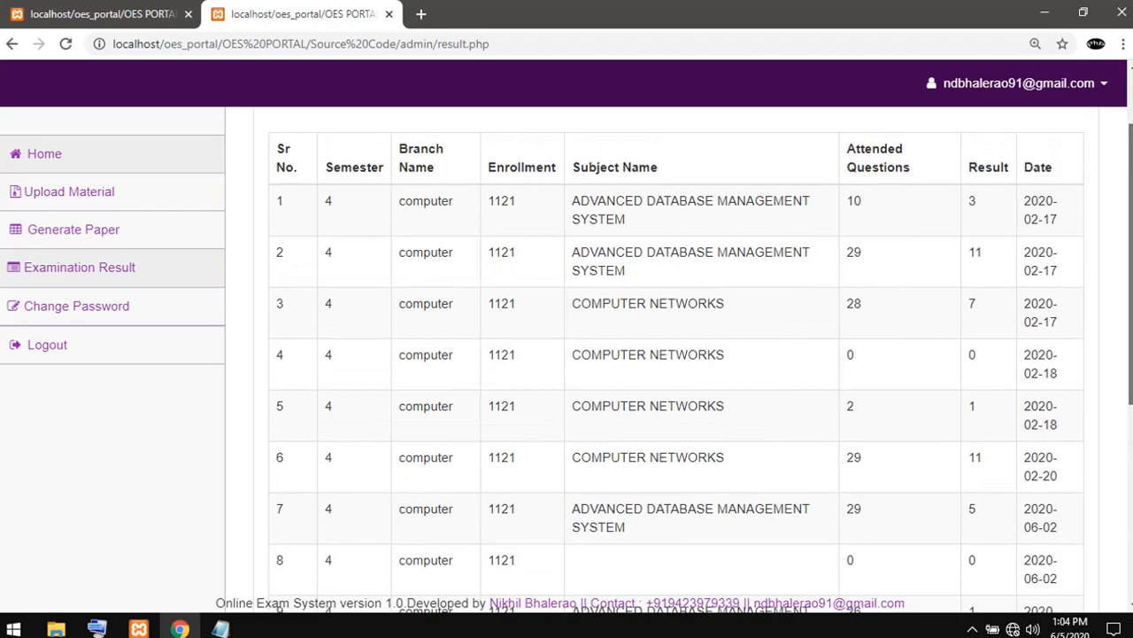
scroll(676, 354, "down", 4)
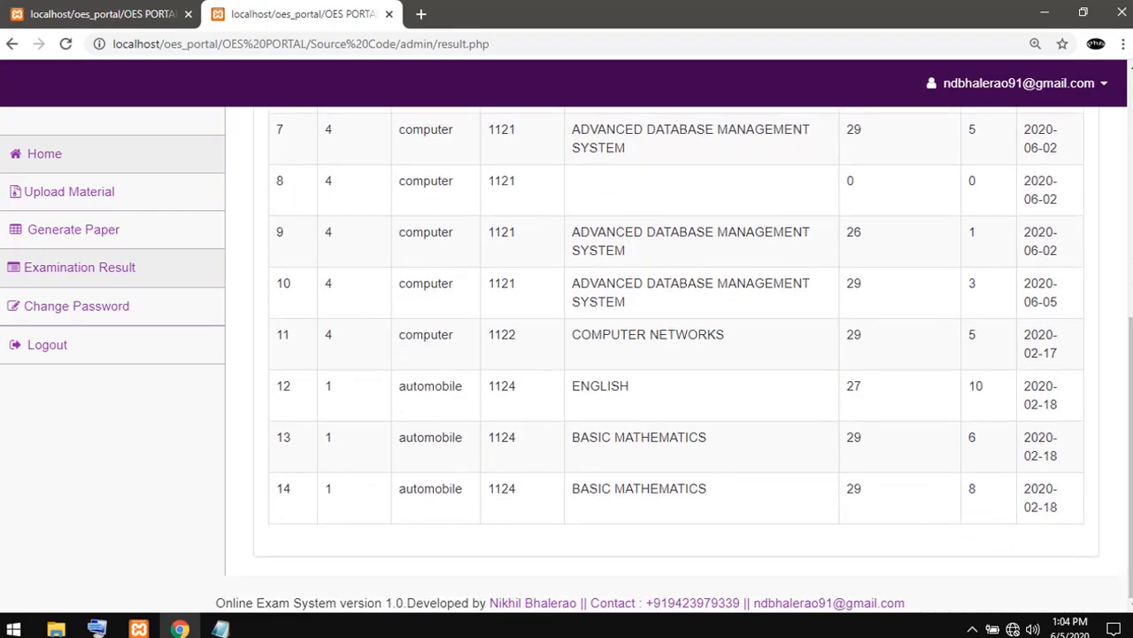
scroll(679, 355, "up", 1)
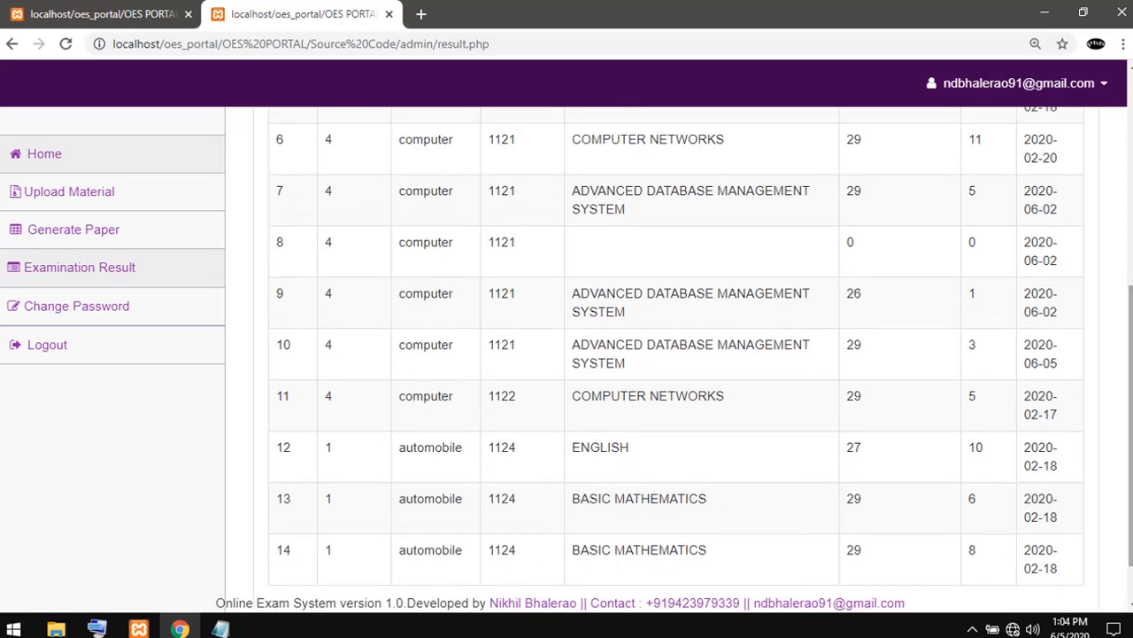
mouse_move(977, 344)
left_mouse_down()
mouse_move(722, 399)
mouse_move(968, 345)
left_mouse_up()
left_click_drag(1055, 345, 968, 346)
- View the admin's Generate Paper and Upload Material pages, and minimize the browser window
left_click(73, 230)
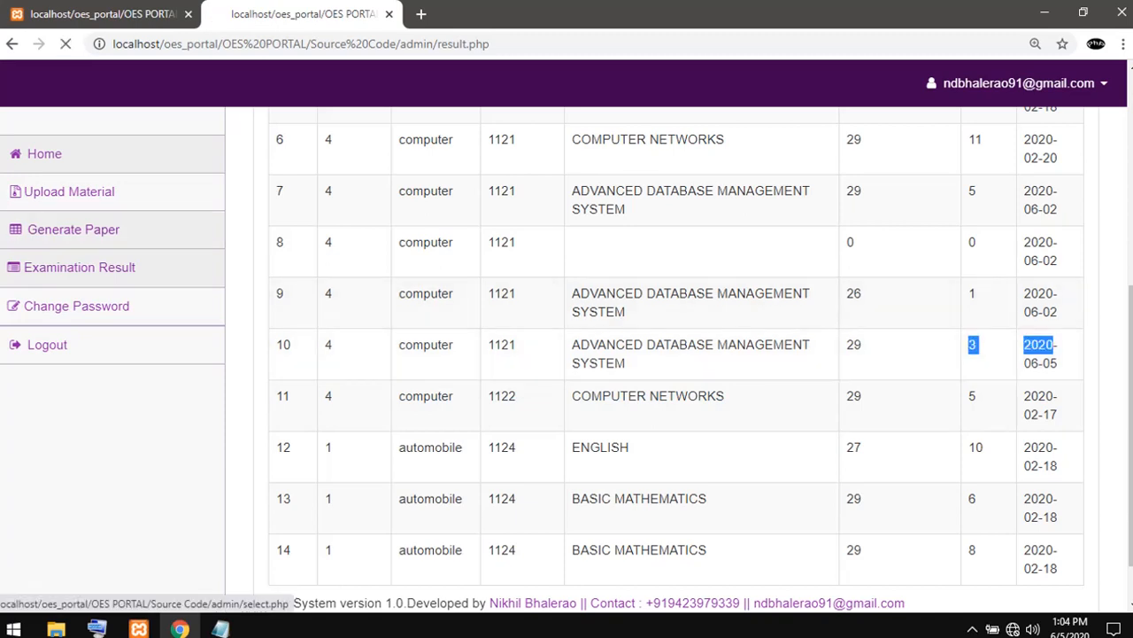
left_click(69, 191)
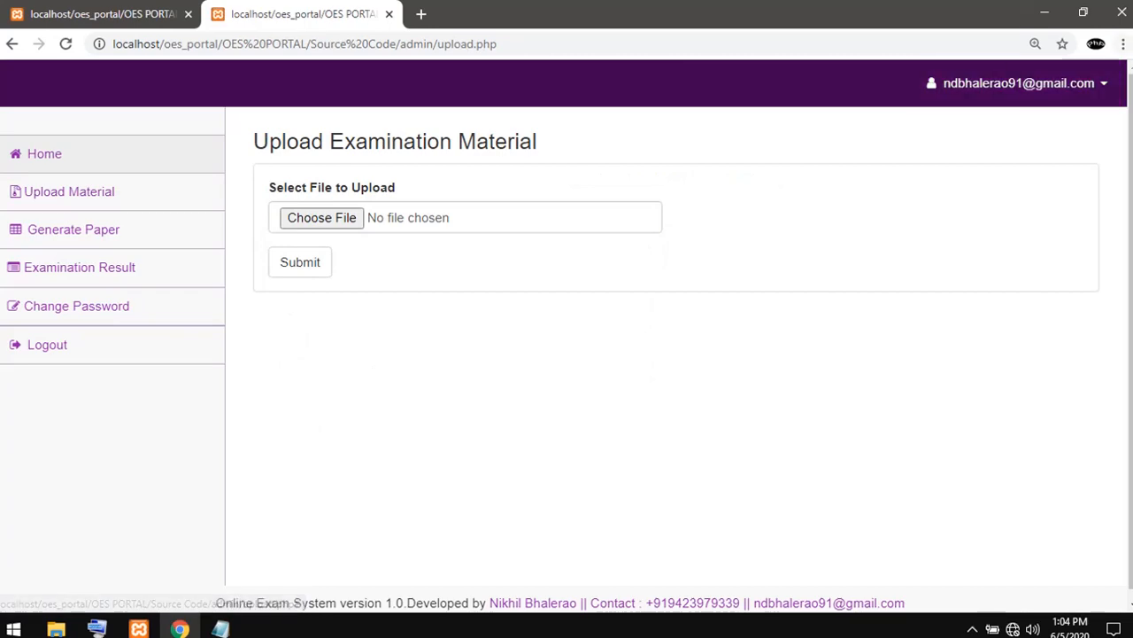
left_click(1044, 12)
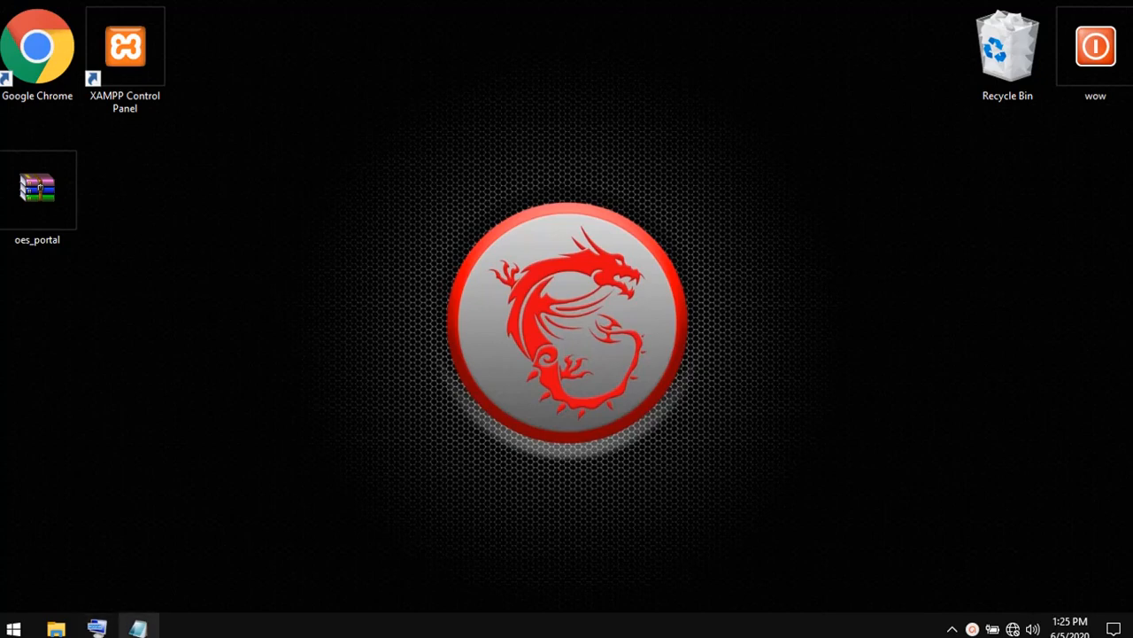
- Bring up the Notepad note, highlight its heading "How to run the Online Examination System Project", and minimize the note
left_click(138, 628)
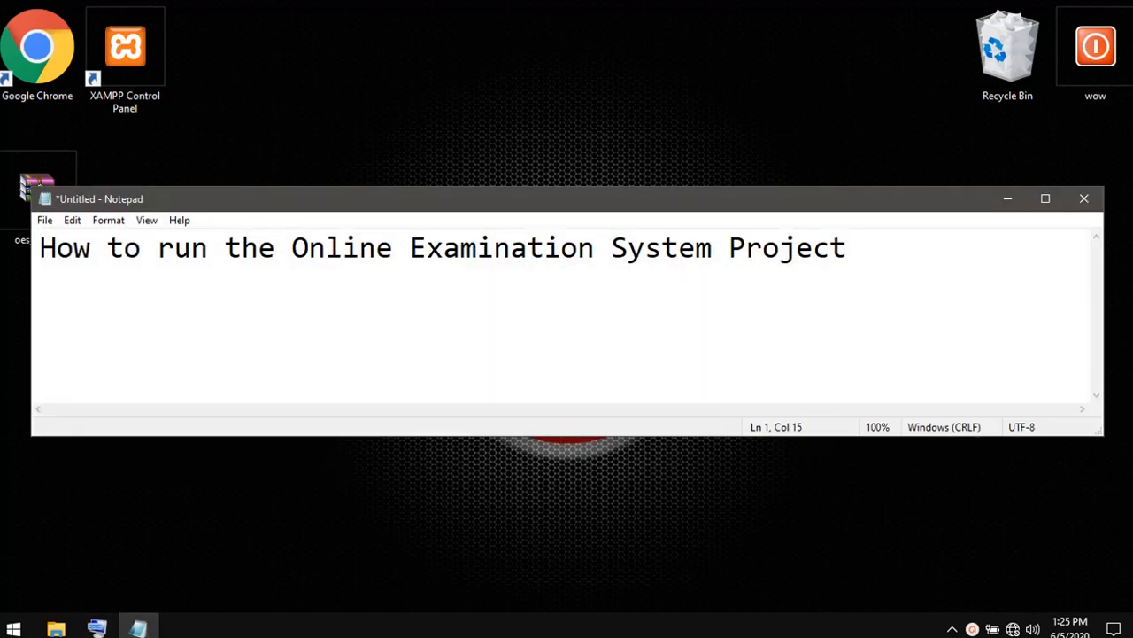
left_click_drag(40, 248, 848, 249)
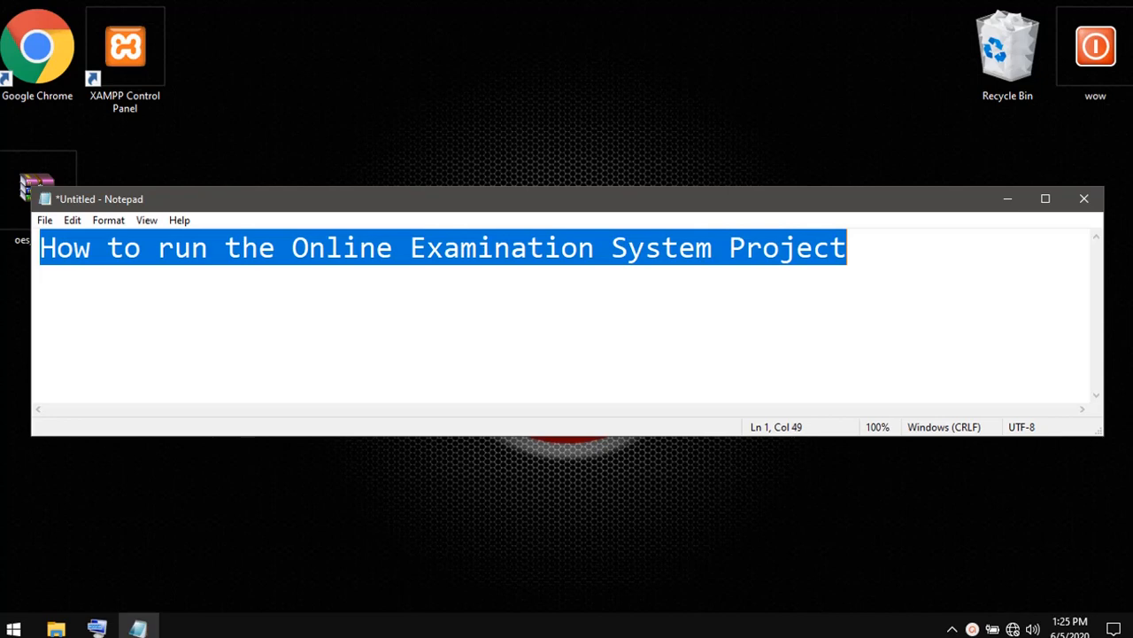
left_click(848, 249)
left_click(1007, 199)
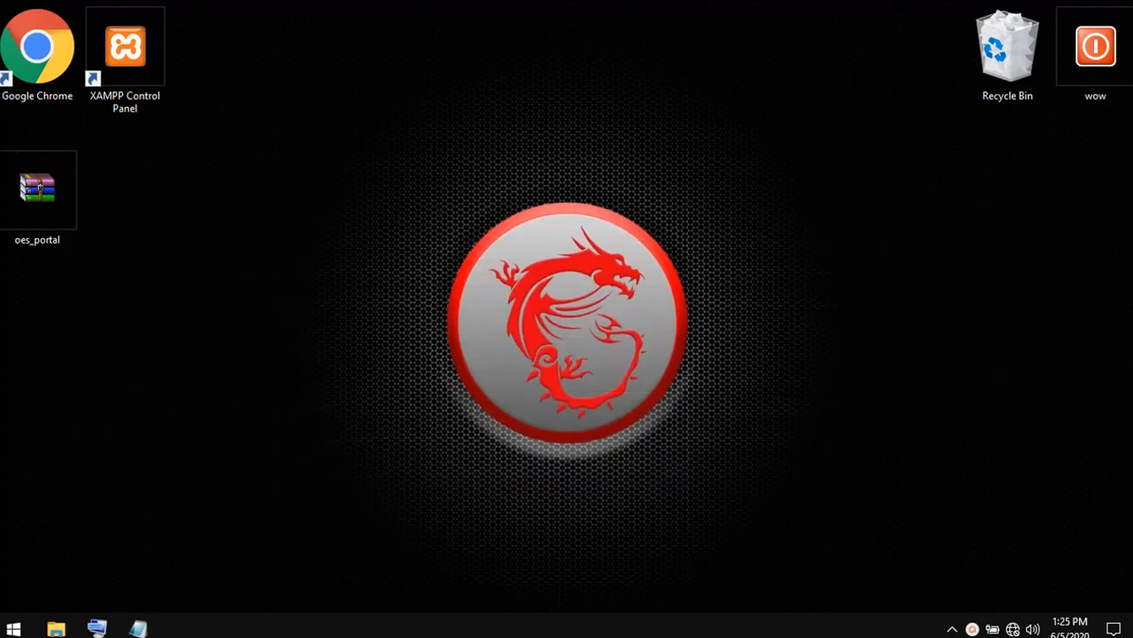
- Extract the oes_portal archive on the desktop into its own oes_portal folder
left_click(39, 188)
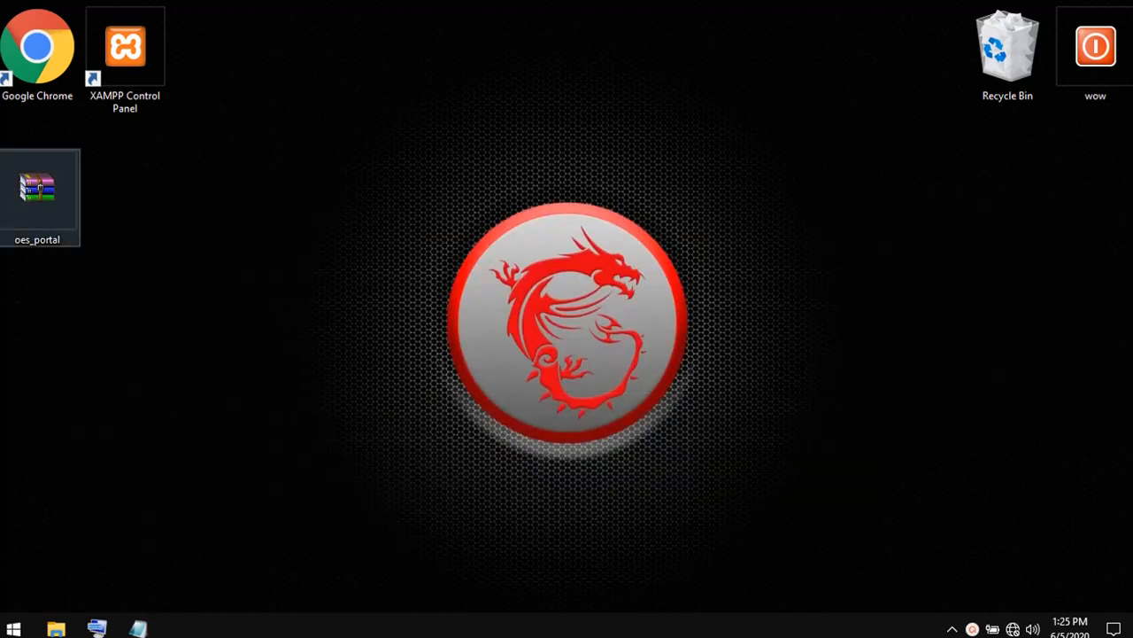
right_click(77, 215)
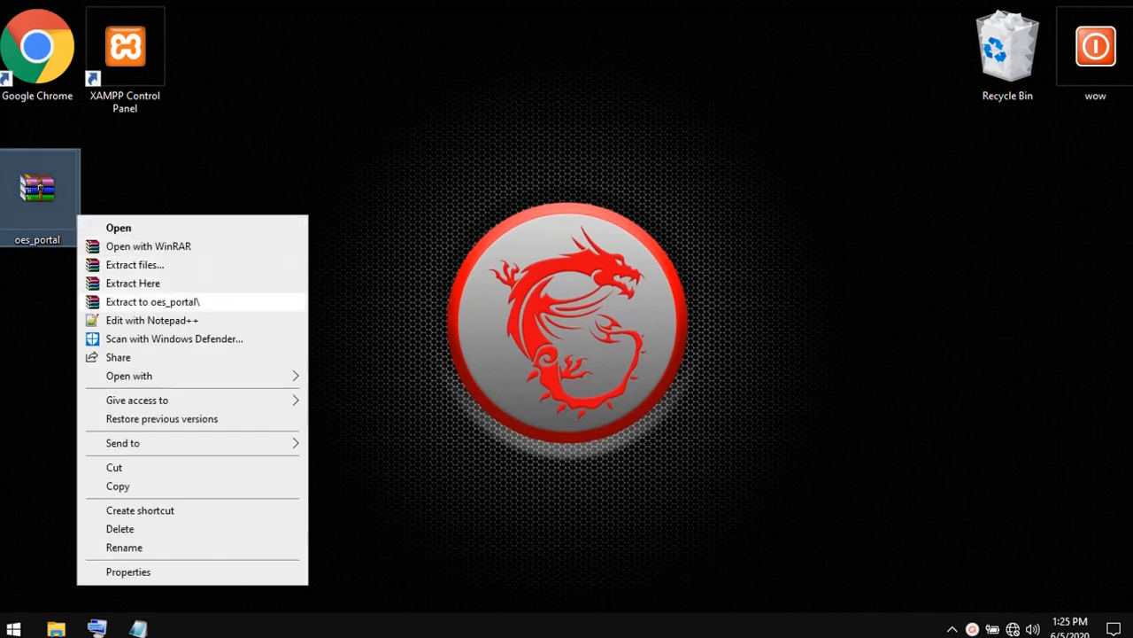
left_click(152, 302)
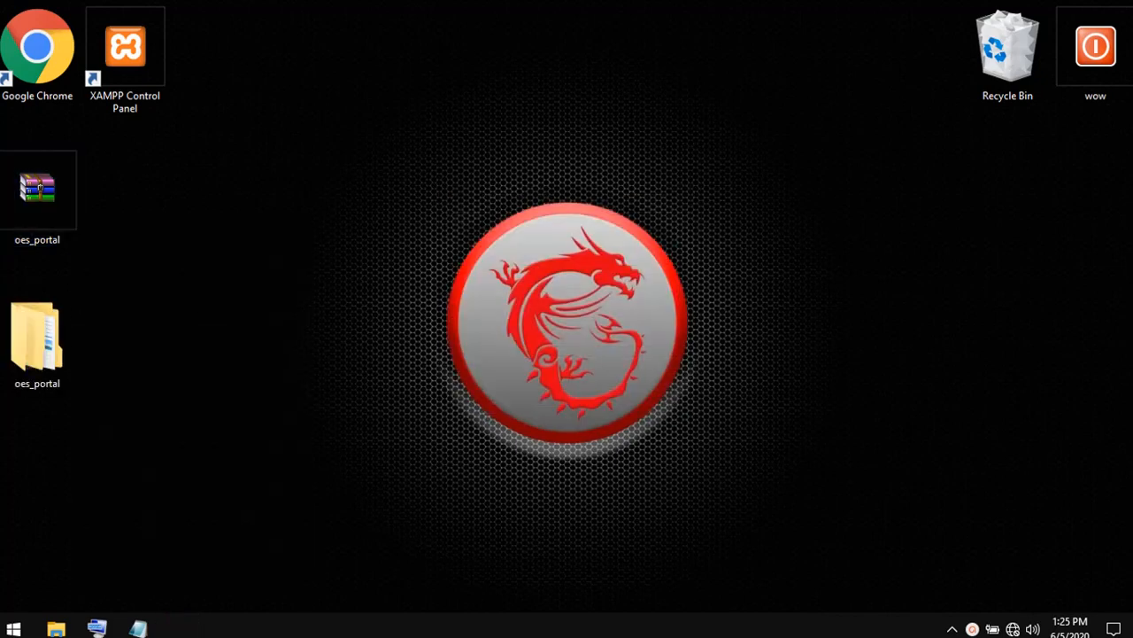
- Launch Google Chrome, and replace the Notepad note's text with "type localhost any browser"
right_click(47, 98)
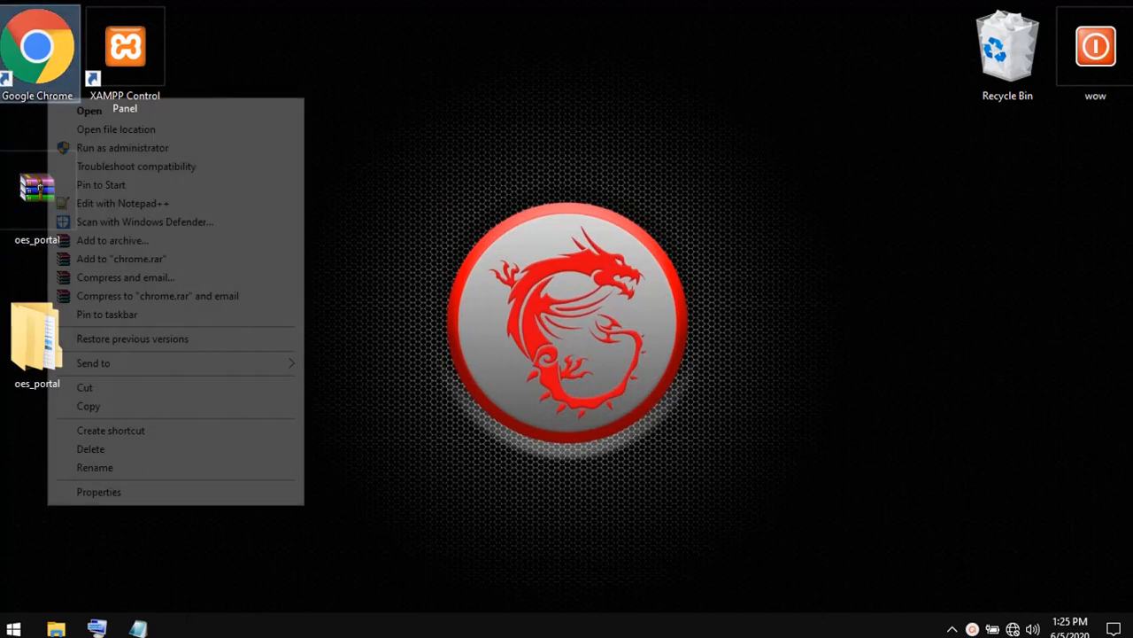
left_click(88, 111)
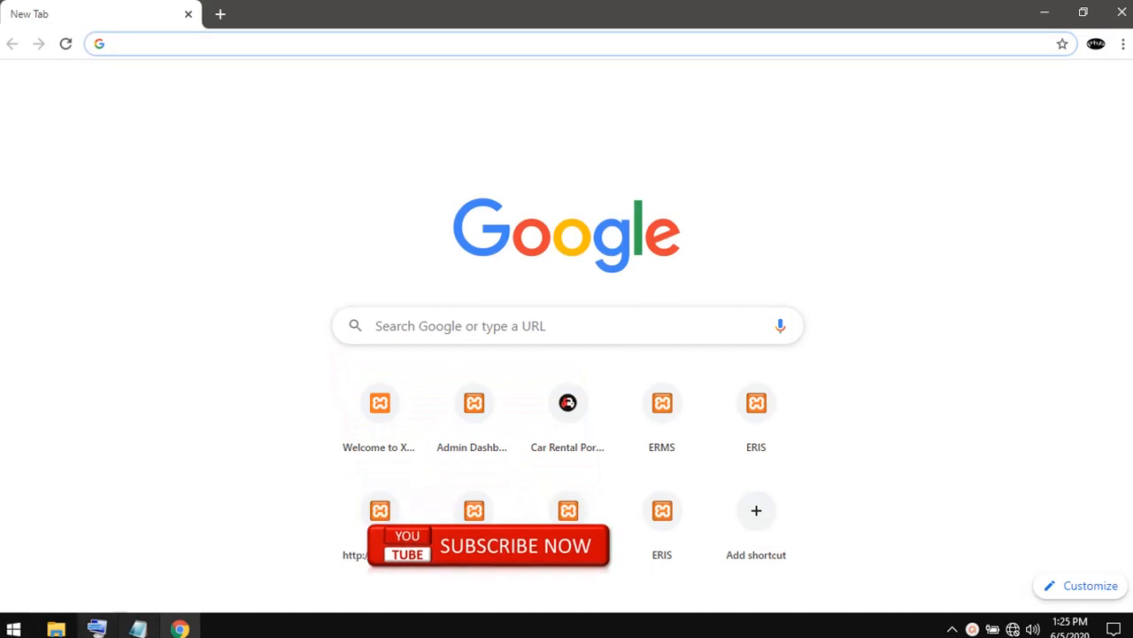
left_click(137, 629)
left_click(427, 248)
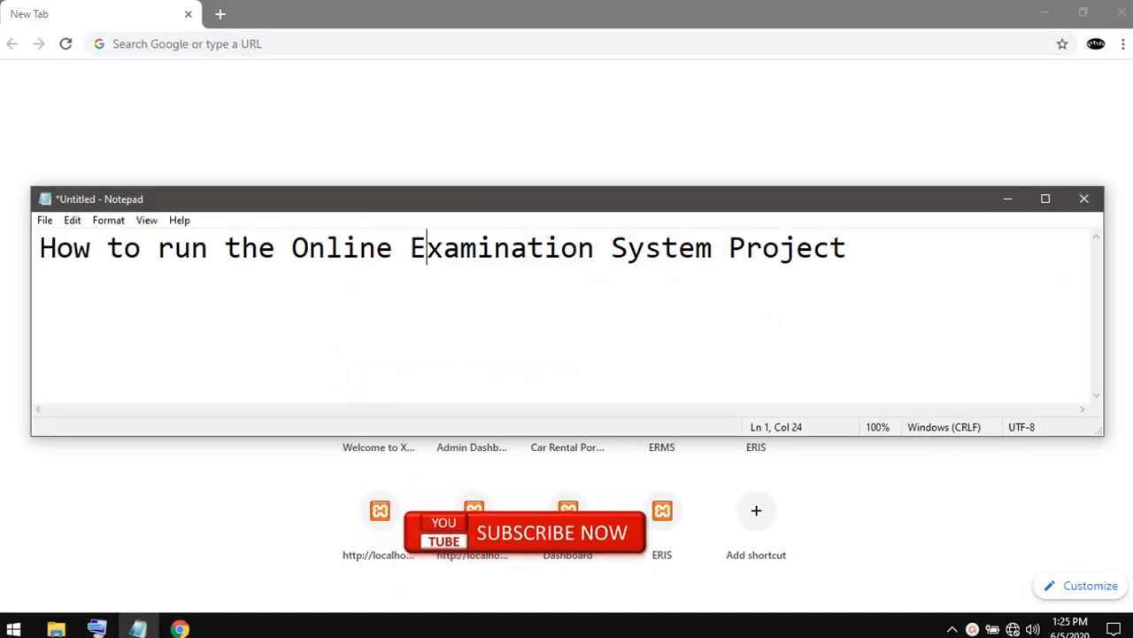
key("ctrl+a")
key("BackSpace")
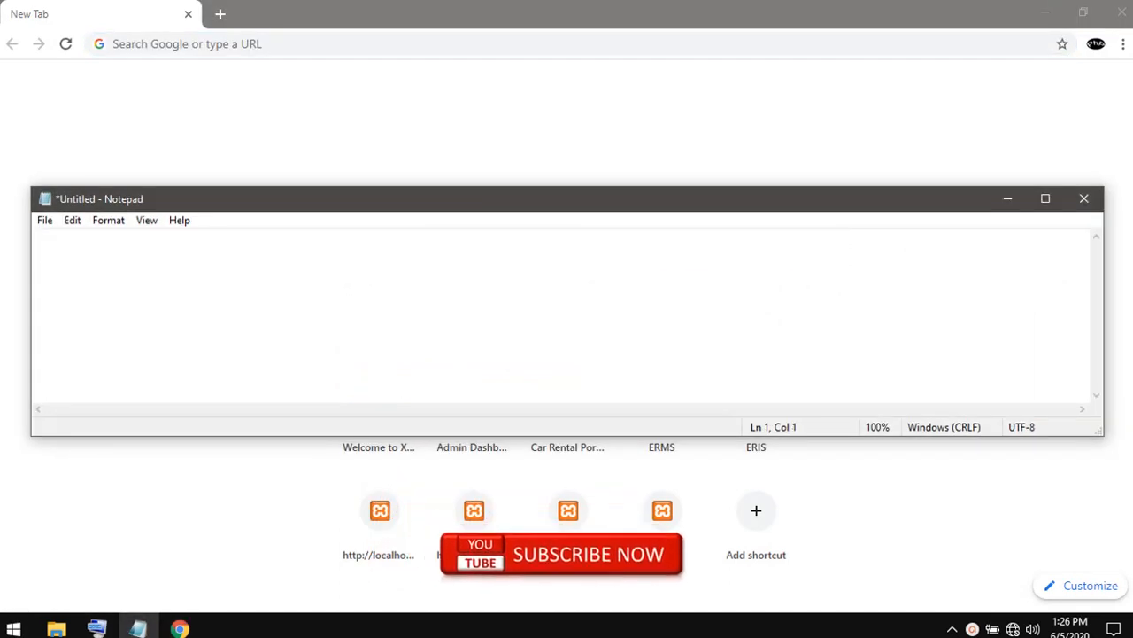
type("type locl")
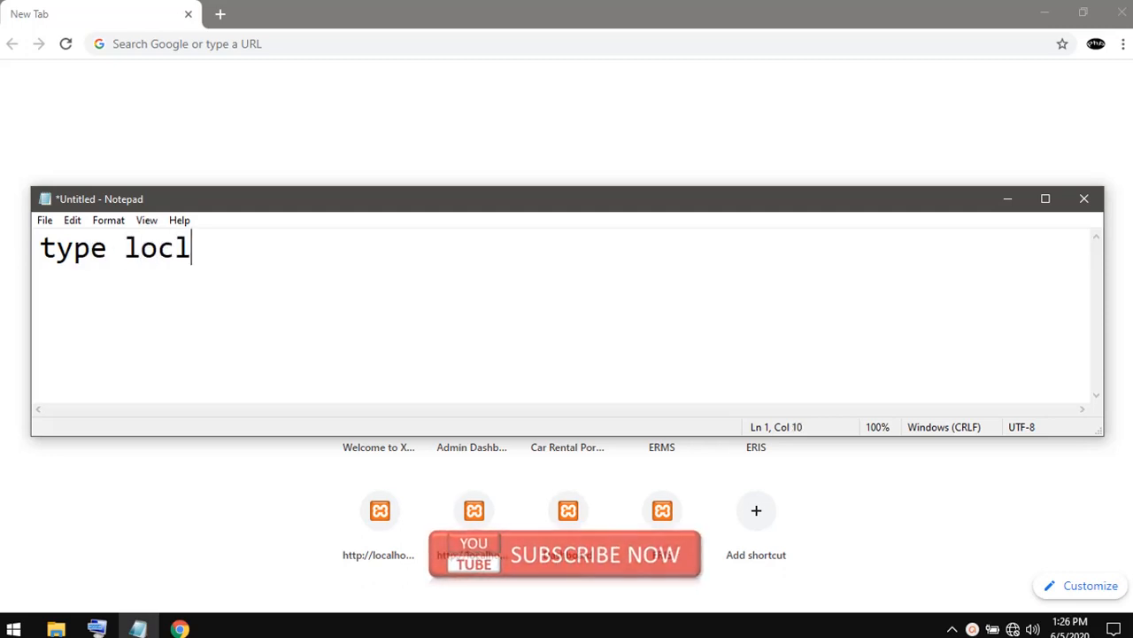
key("BackSpace")
type("a")
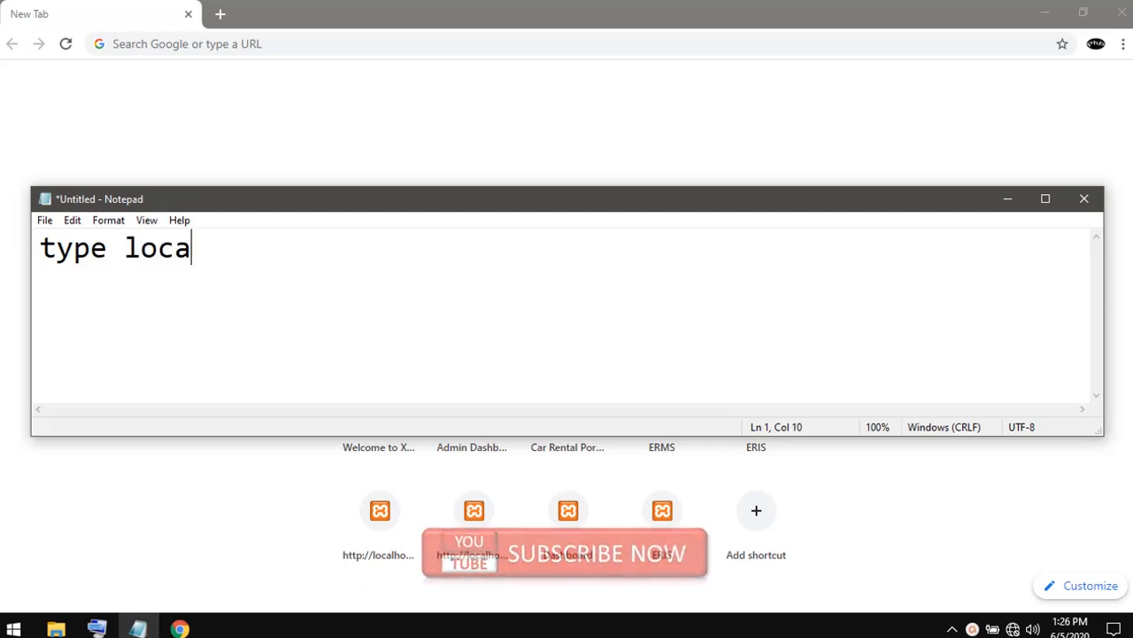
type("lhost ")
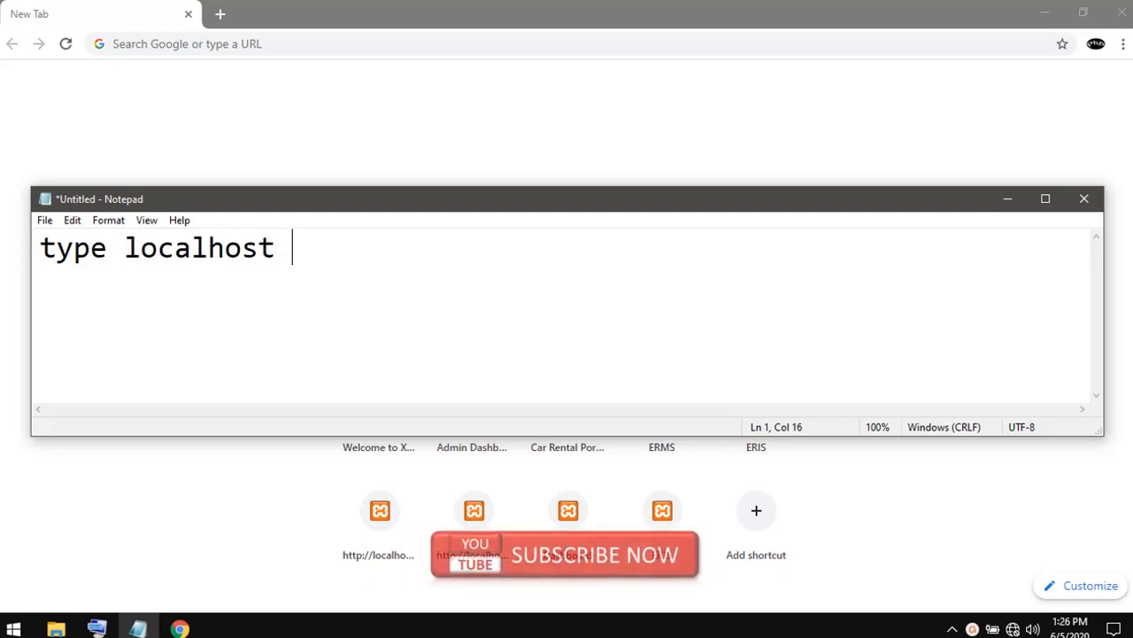
type("any browser")
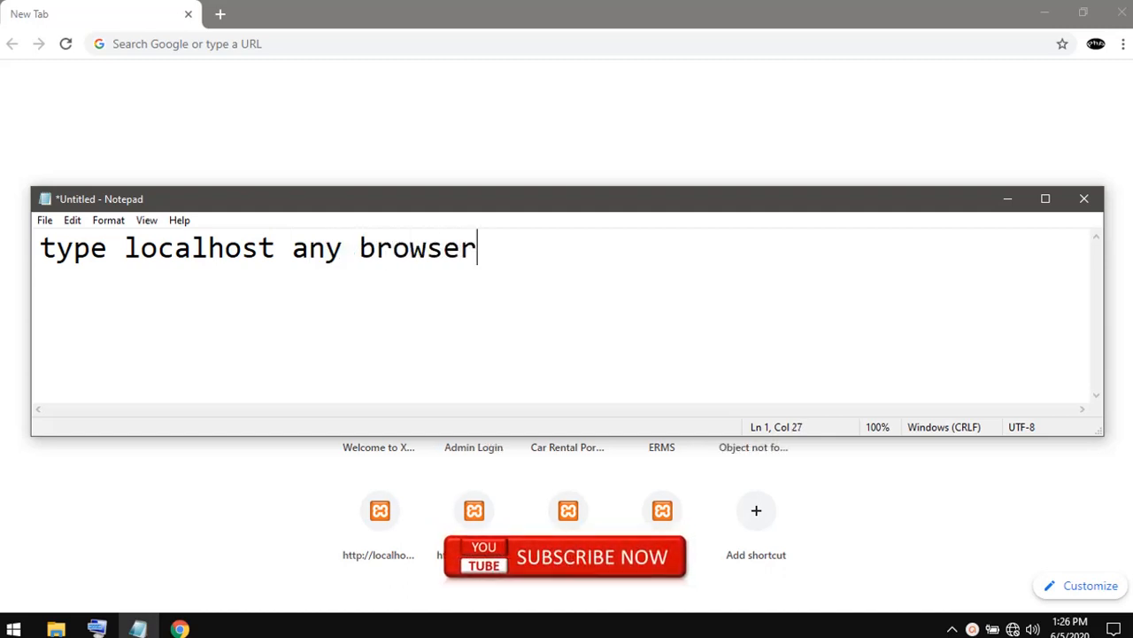
- Switch to Google Chrome and load the address localhost
left_click(122, 44)
type("o")
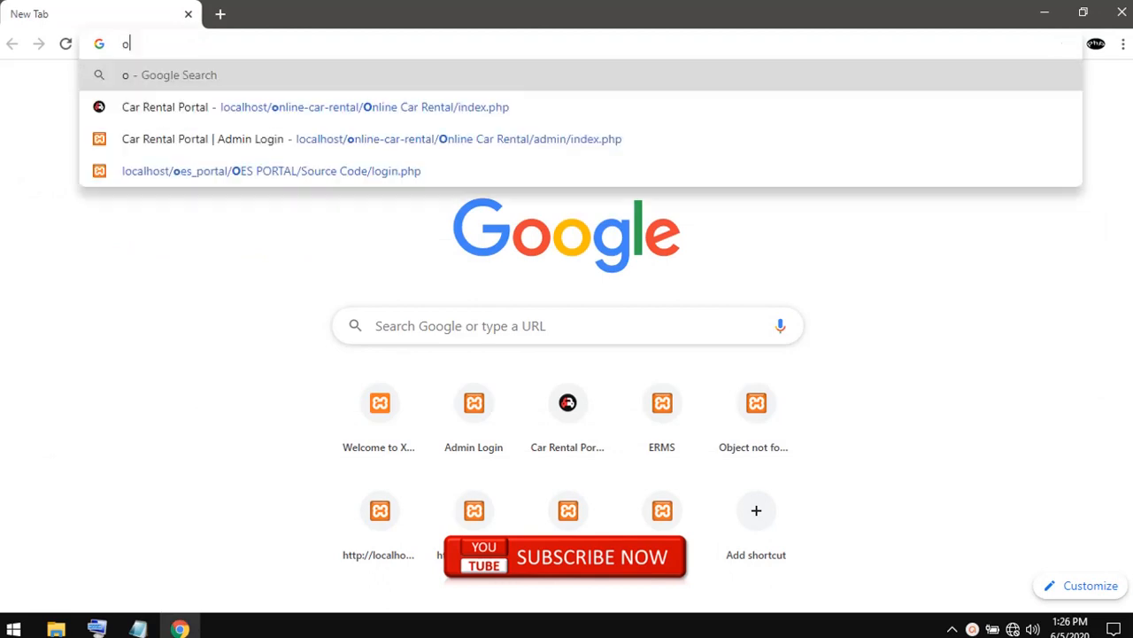
key("BackSpace")
type("locl")
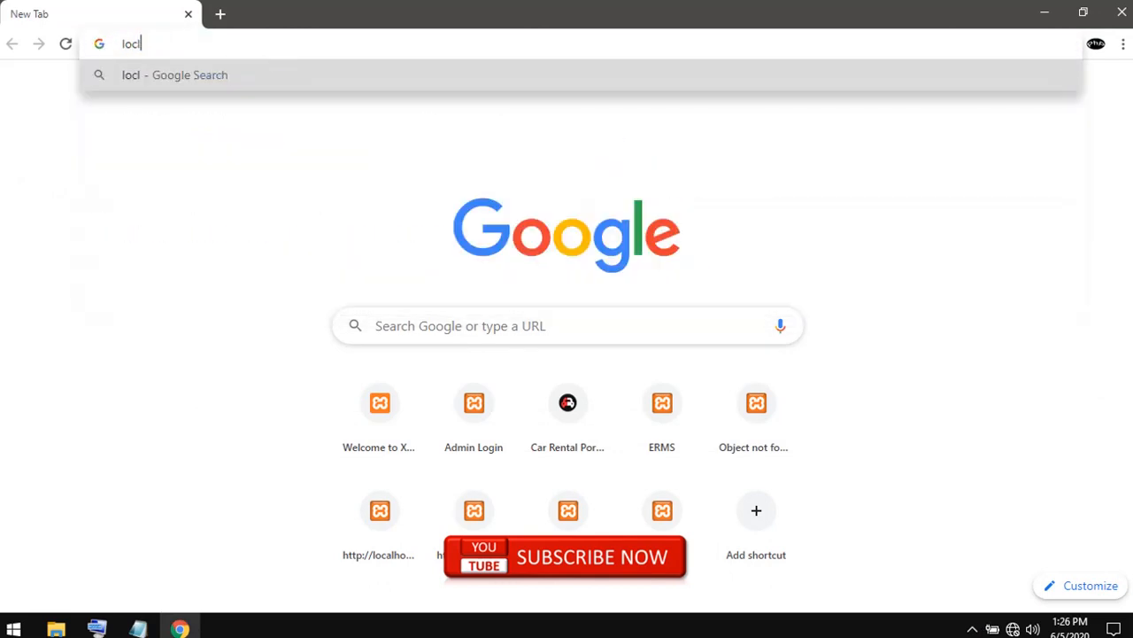
key("BackSpace")
type("alhost")
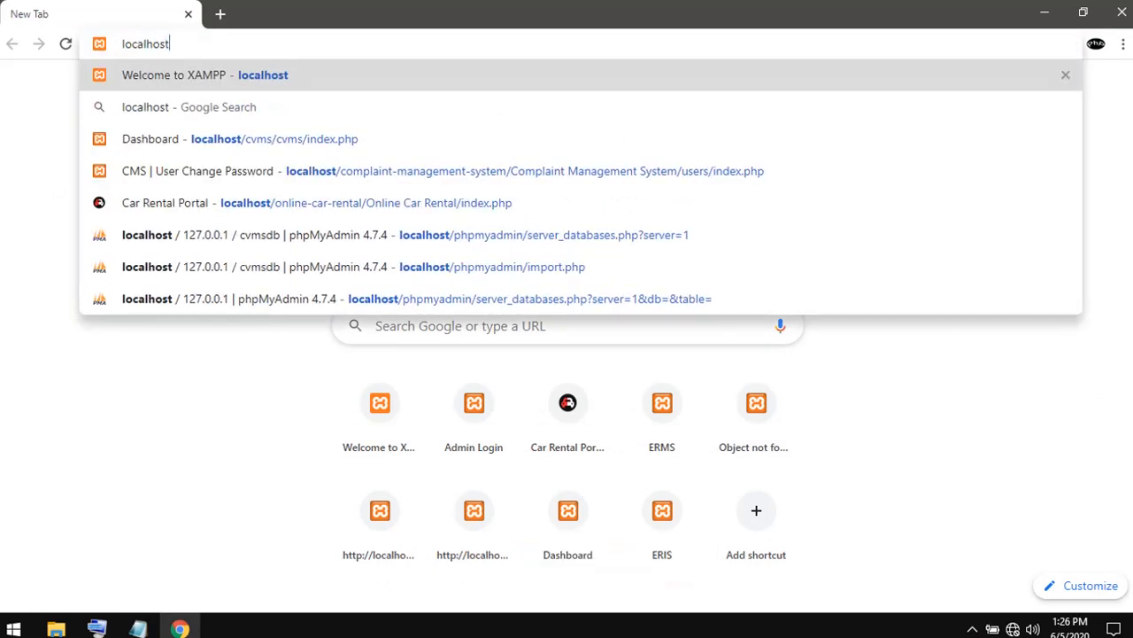
key("Return")
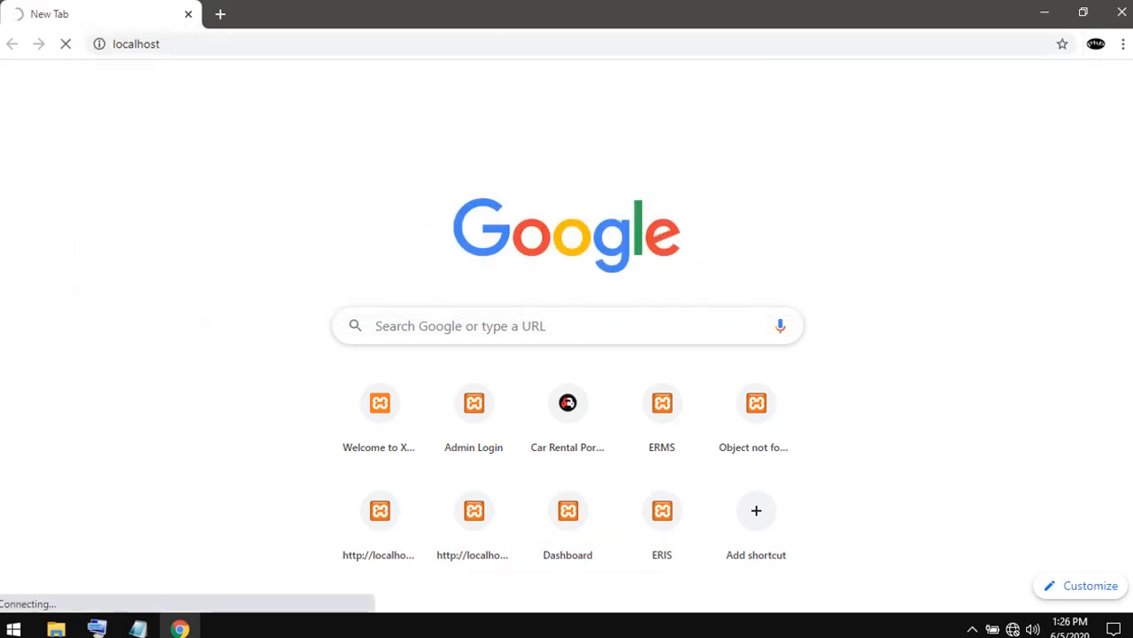
- Open the XAMPP Control Panel from the desktop, start the Apache and MySQL modules, and minimize the control panel
left_click(1045, 12)
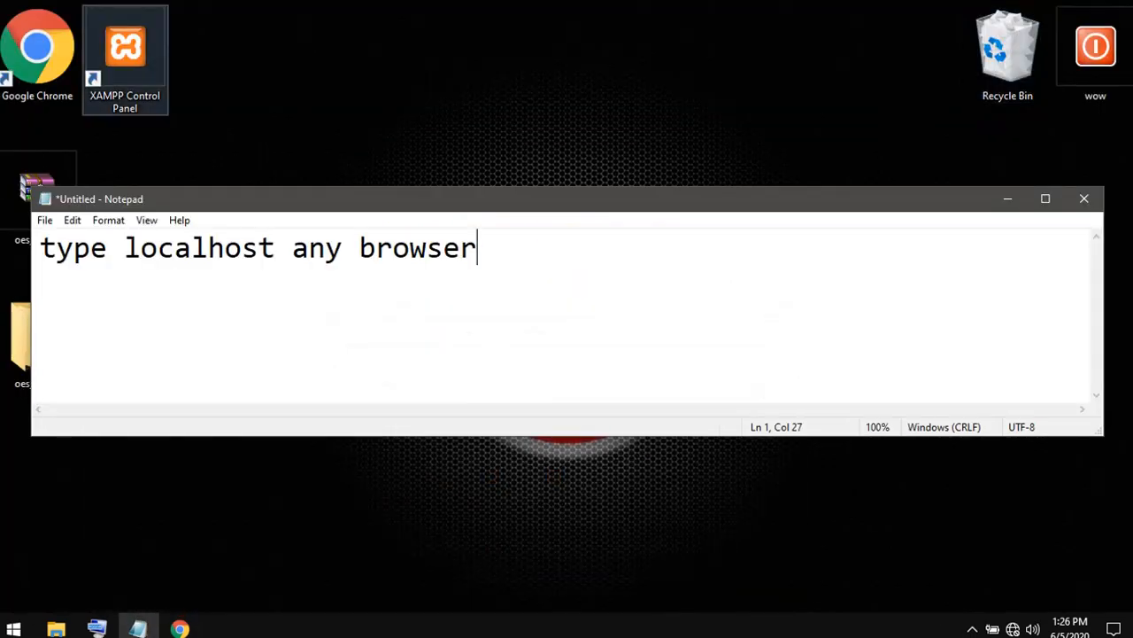
right_click(156, 65)
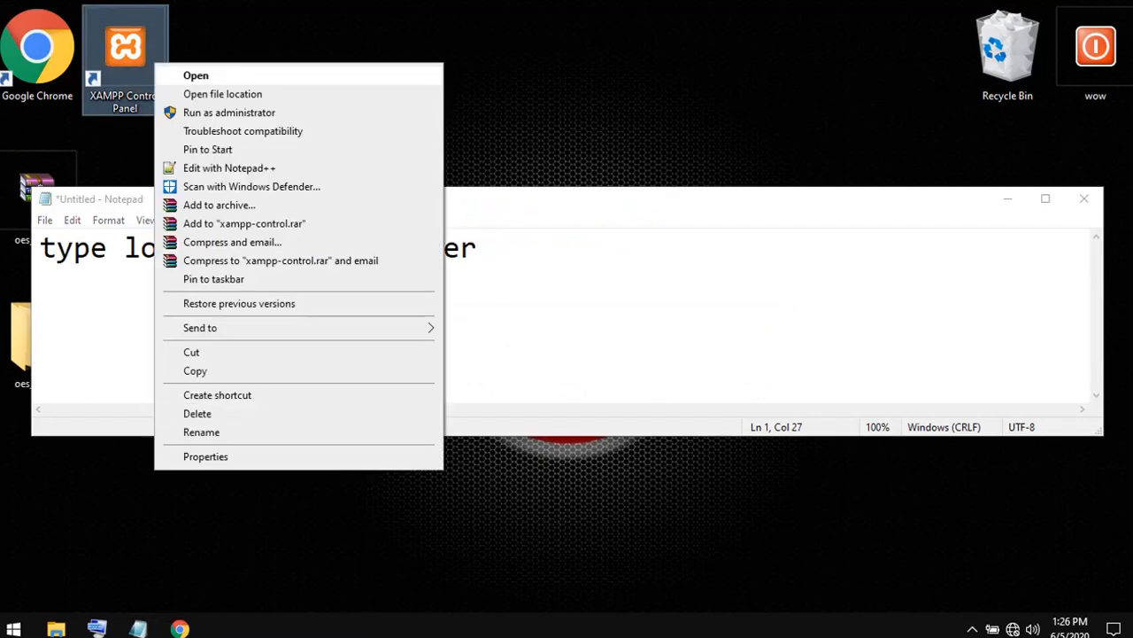
left_click(196, 75)
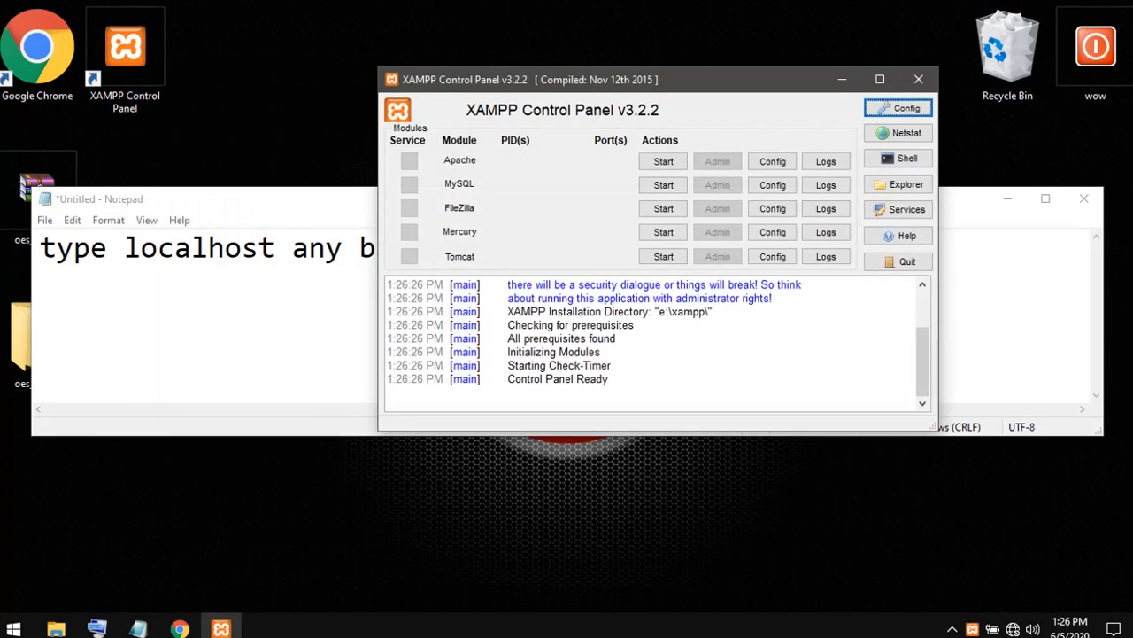
left_click(664, 161)
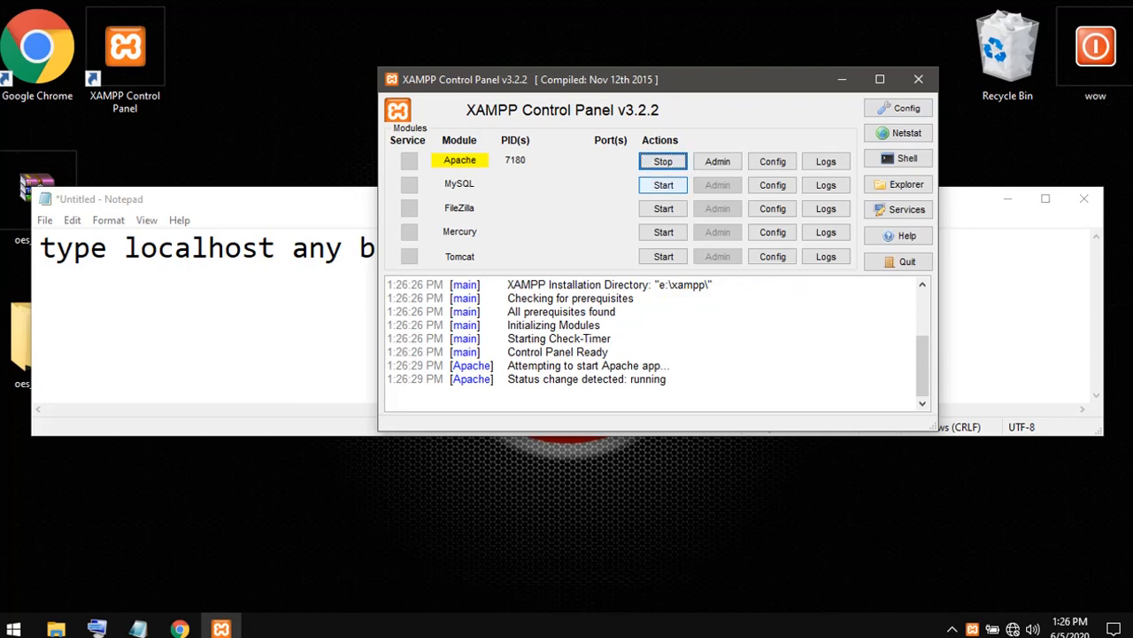
left_click(663, 185)
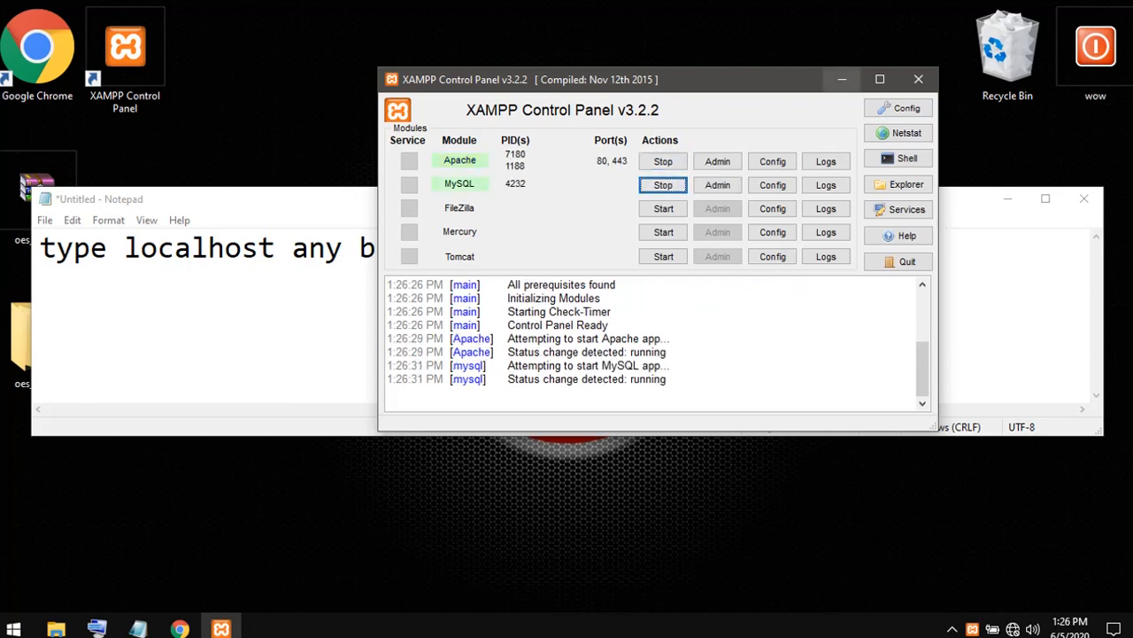
left_click(842, 79)
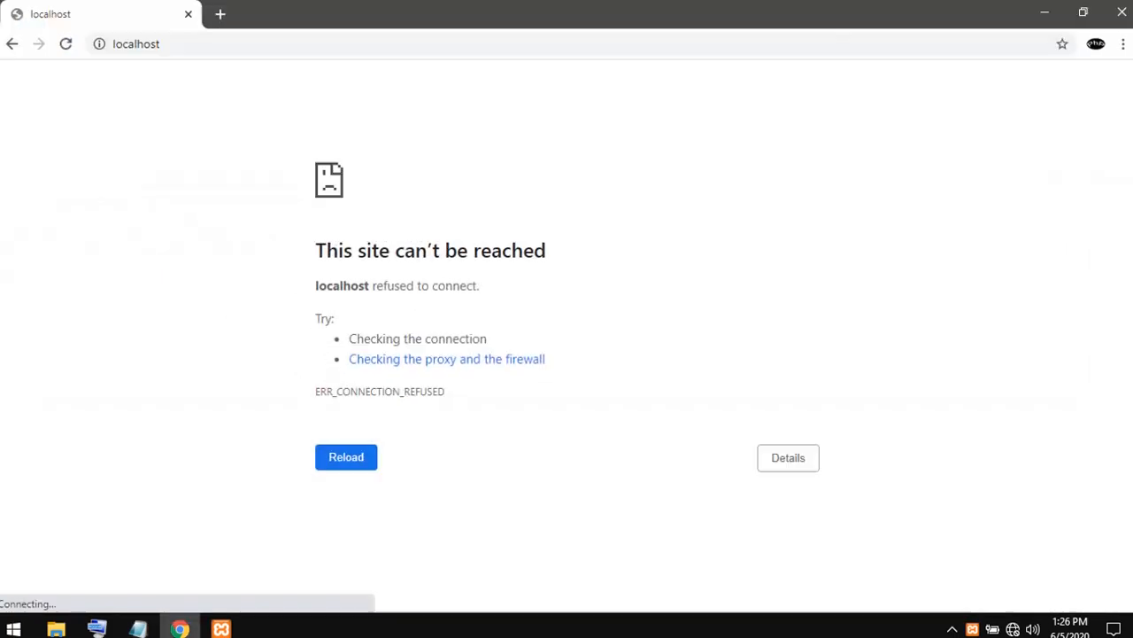
- Load localhost again in Chrome and open phpMyAdmin from the XAMPP dashboard
left_click(137, 45)
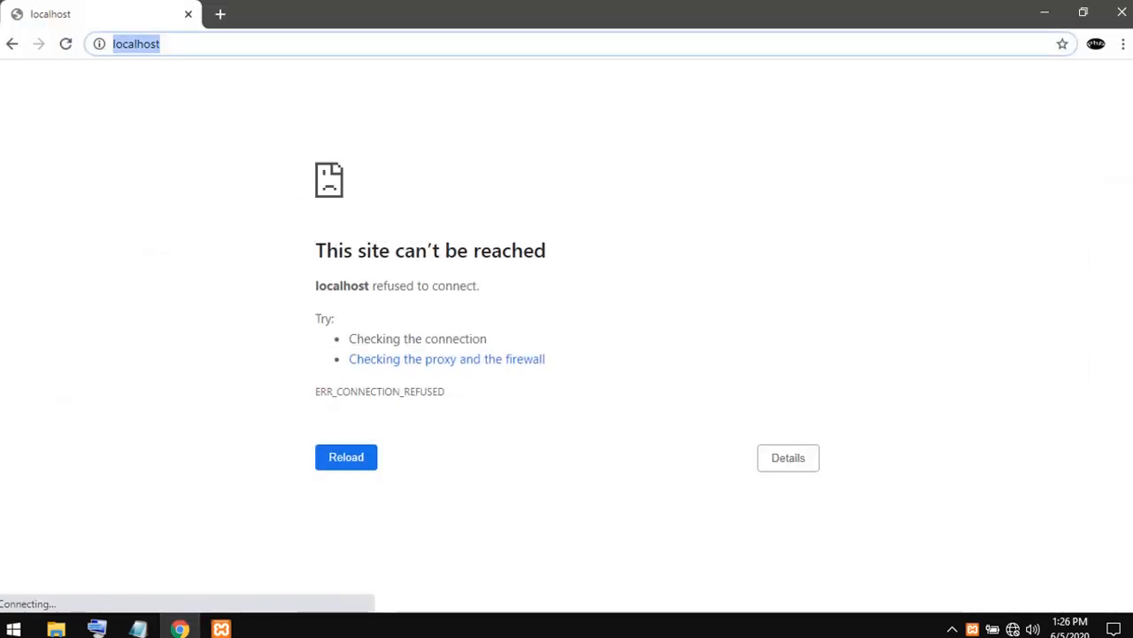
key("Return")
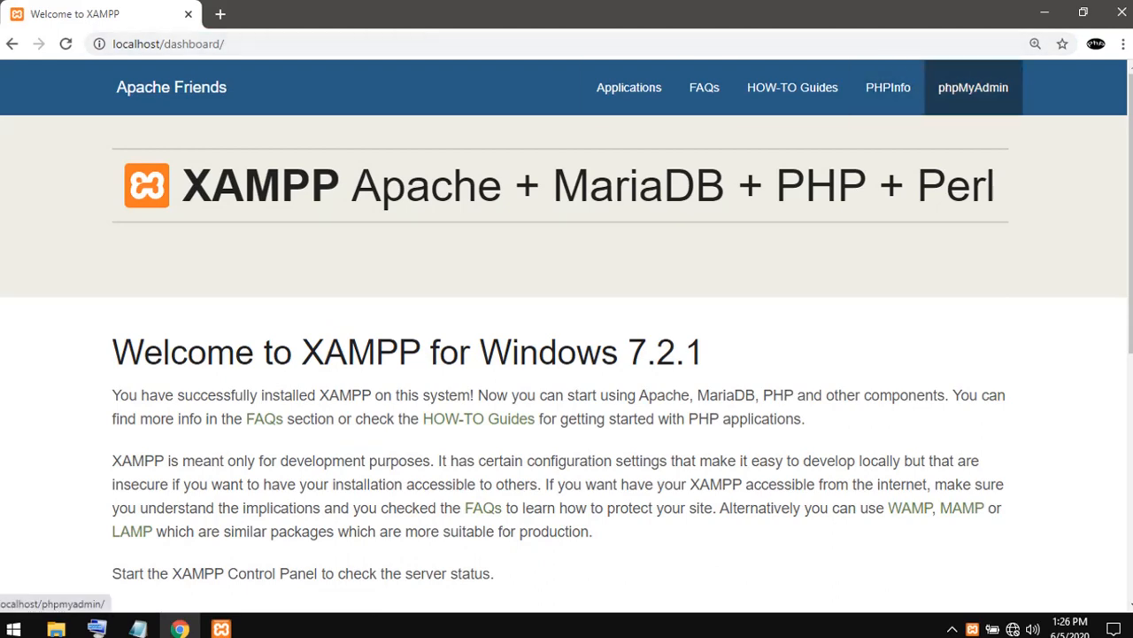
left_click(973, 87)
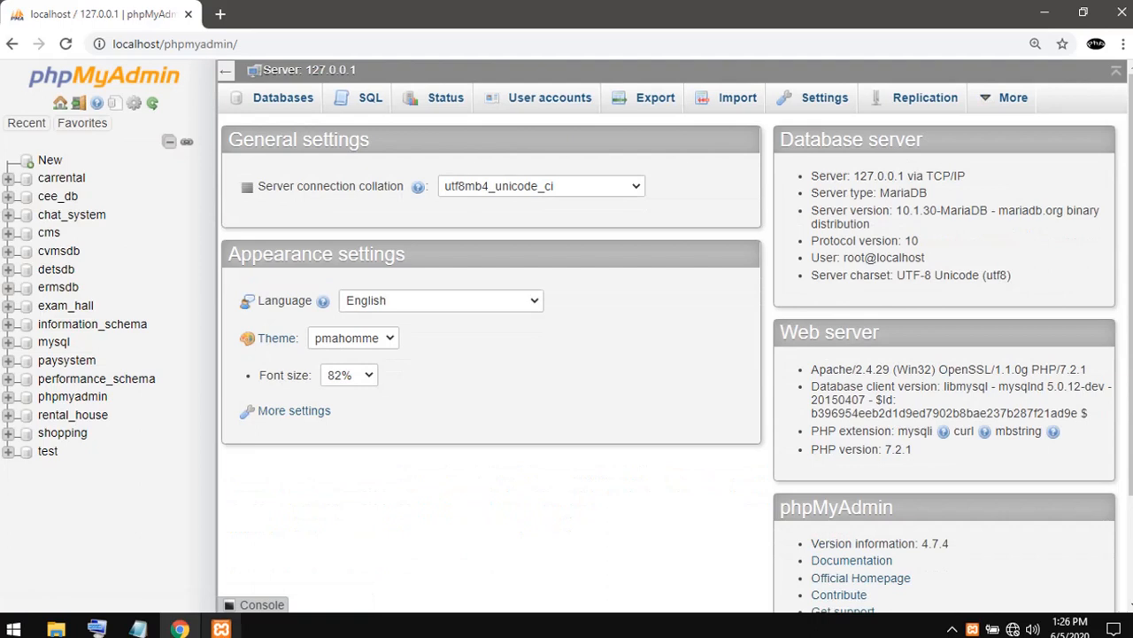
- Add a second line reading "create database name" to the Notepad note and minimize the note
left_click(137, 628)
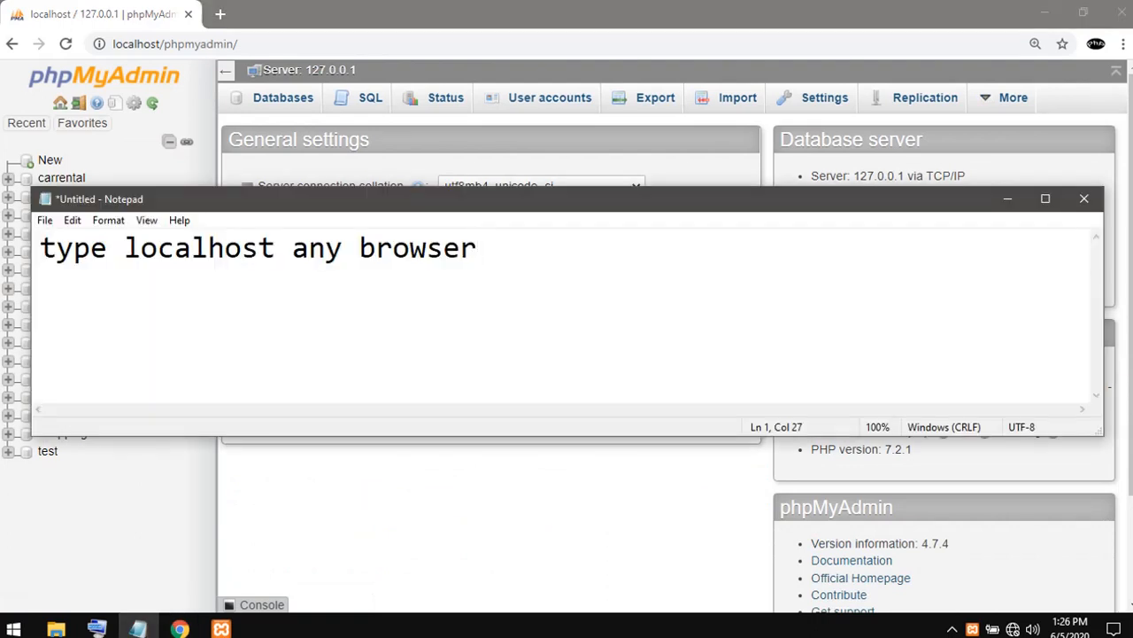
key("Return")
type("create dat")
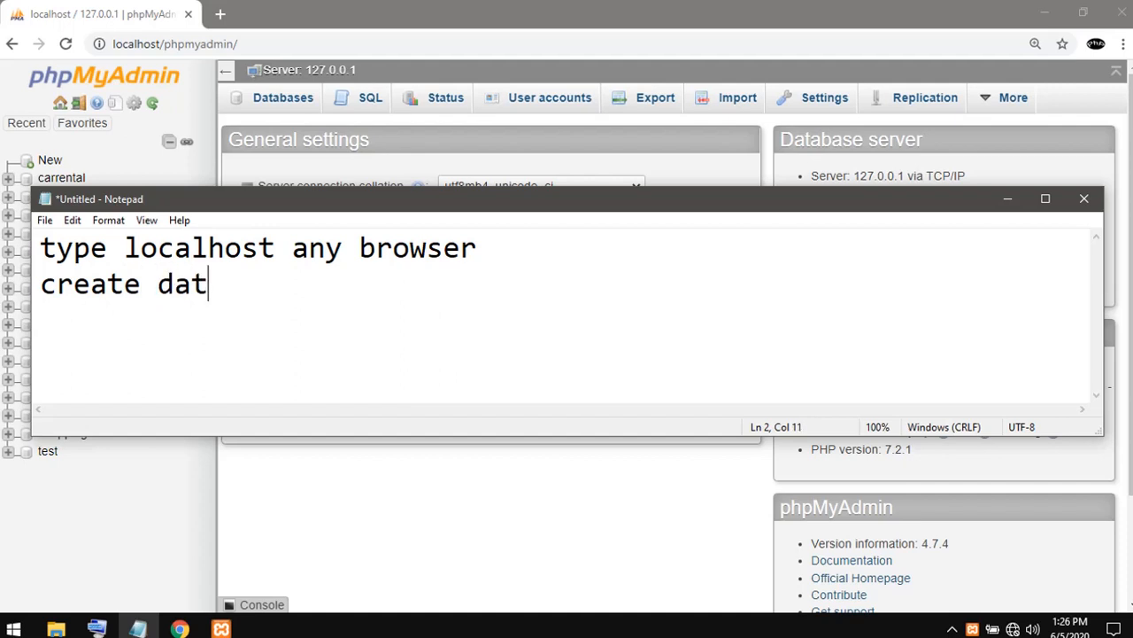
type("abase name")
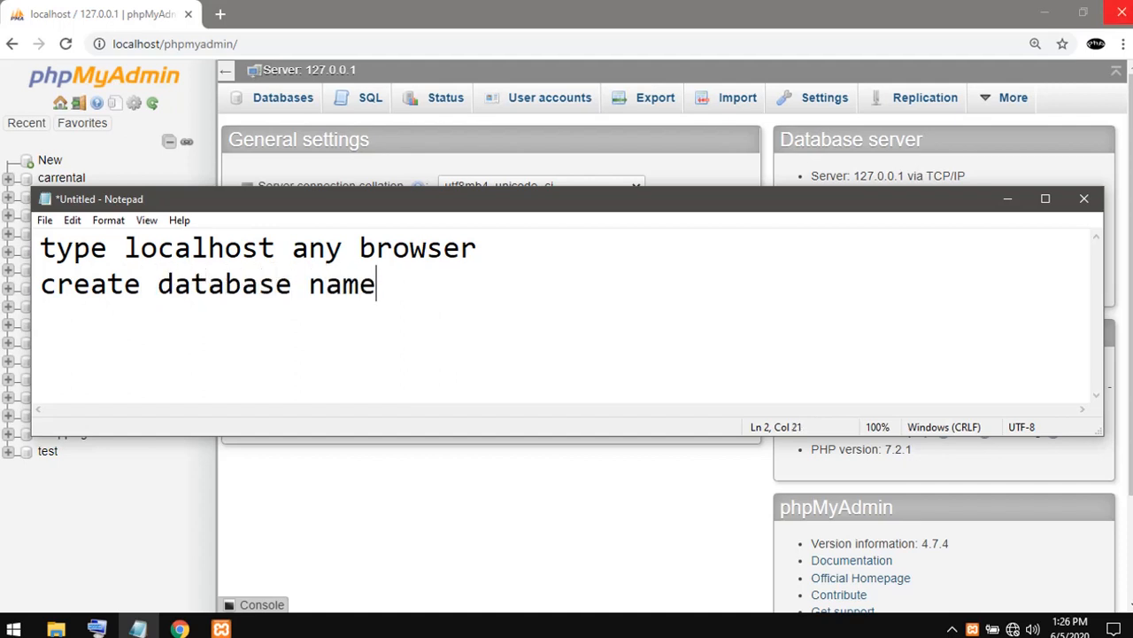
left_click(1007, 199)
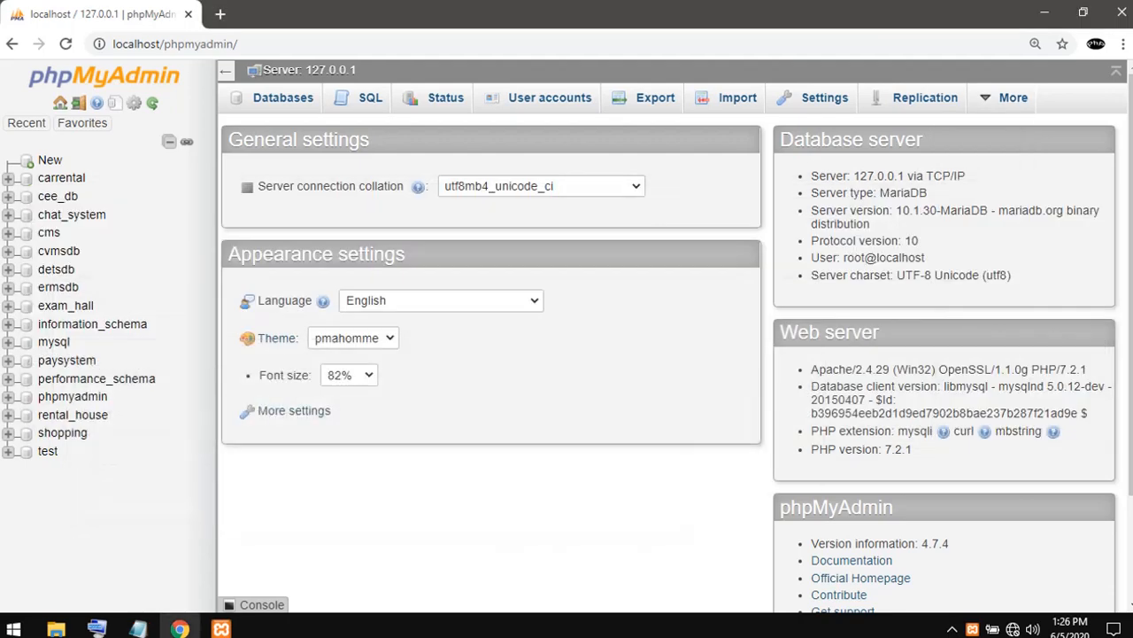
- Minimize Chrome and open the Database folder inside the extracted oes_portal folder's OES PORTAL subfolder
left_click(1045, 12)
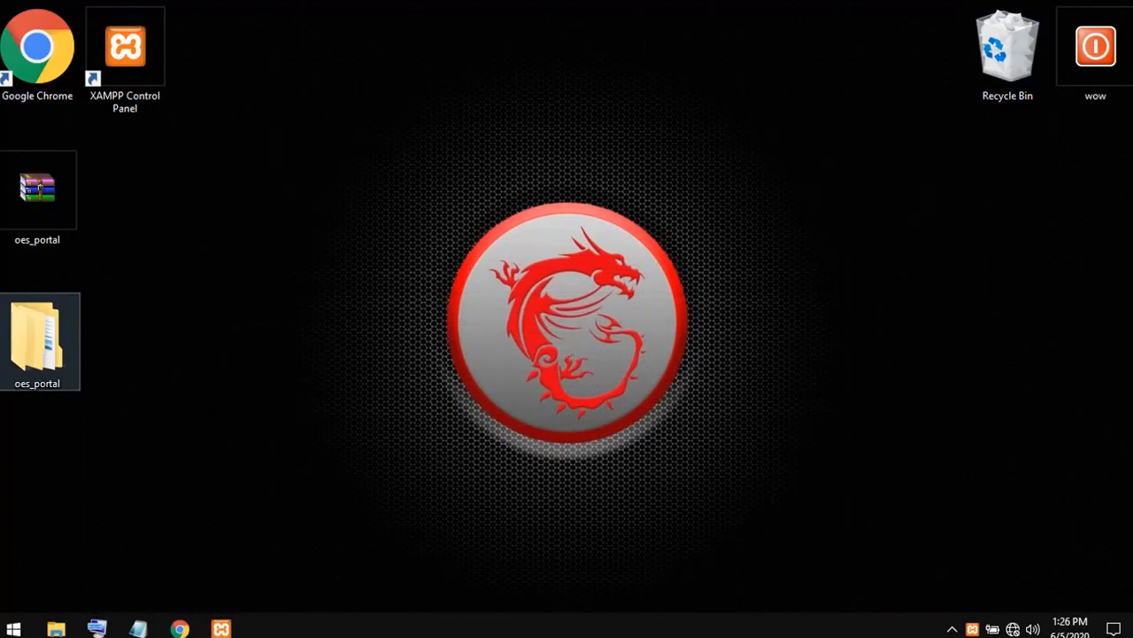
double_click(37, 341)
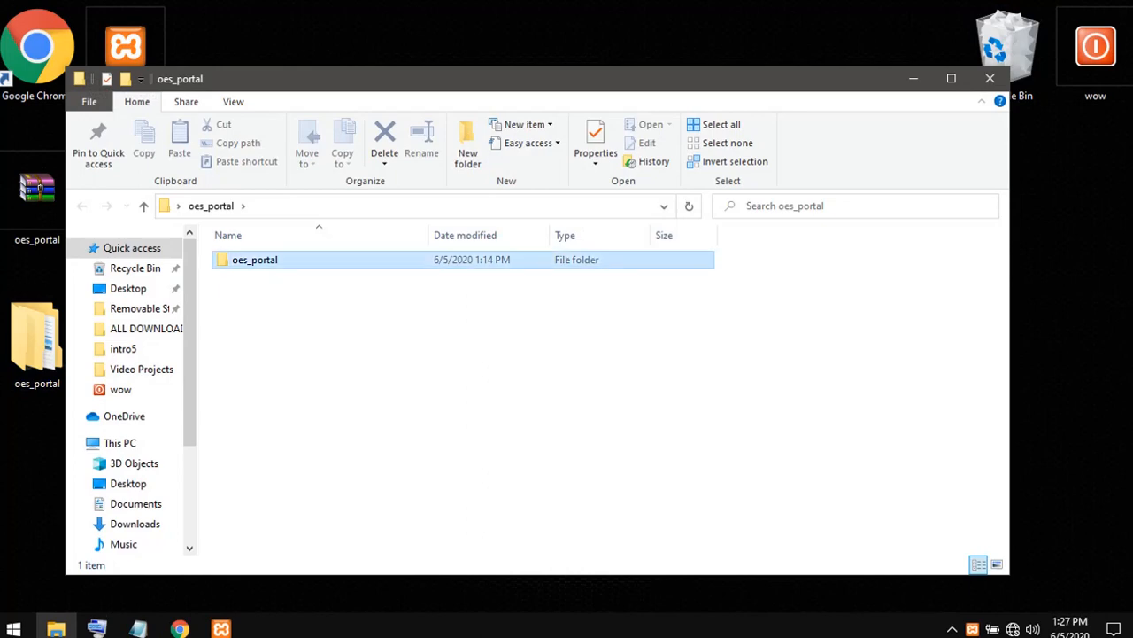
double_click(253, 258)
double_click(259, 259)
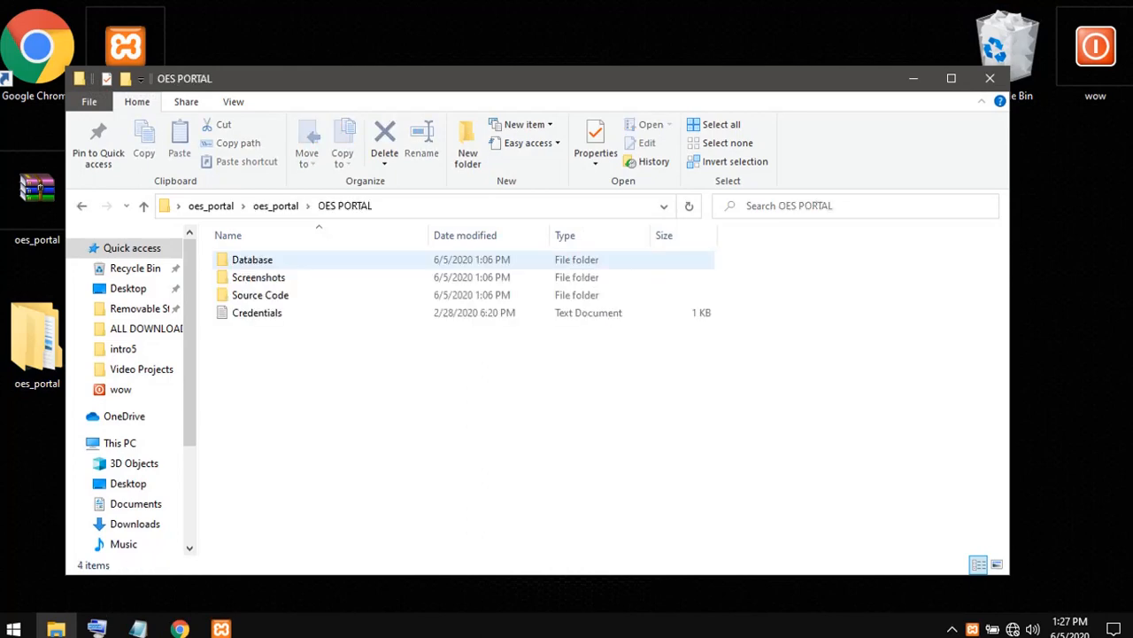
double_click(252, 260)
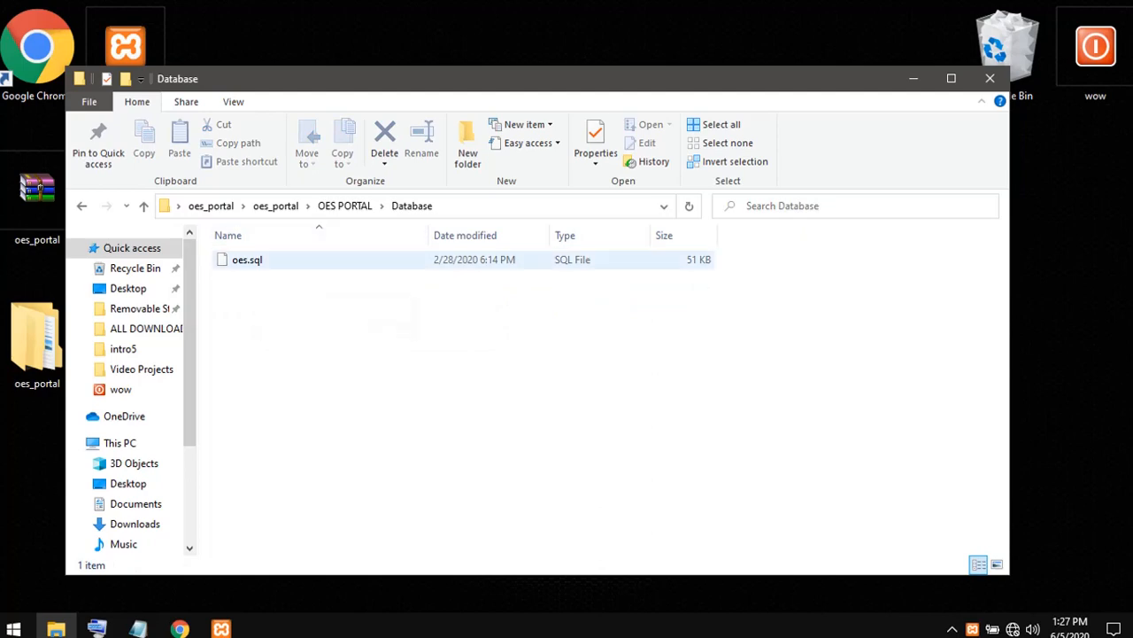
- Copy the base name "oes" from the oes.sql file's name
left_click(235, 260)
right_click(235, 259)
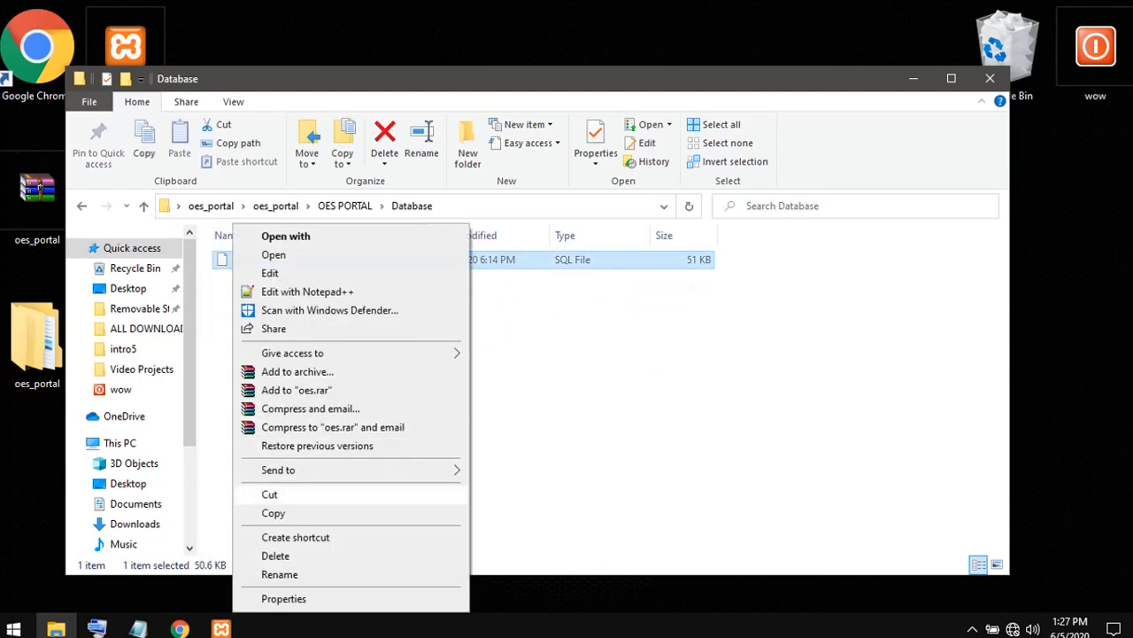
left_click(280, 574)
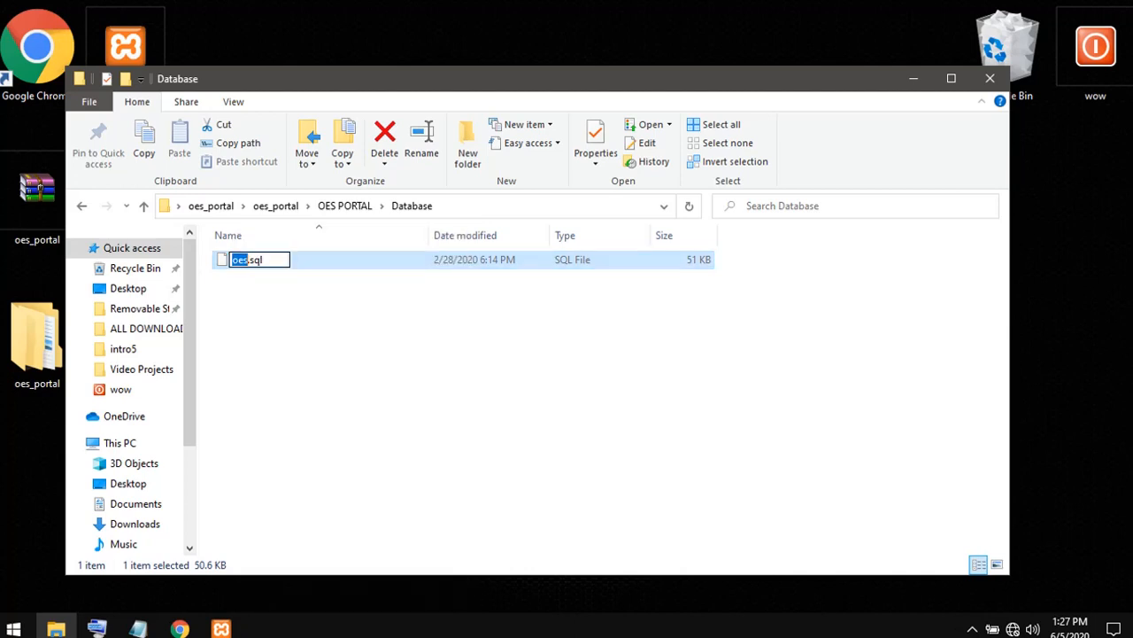
right_click(247, 260)
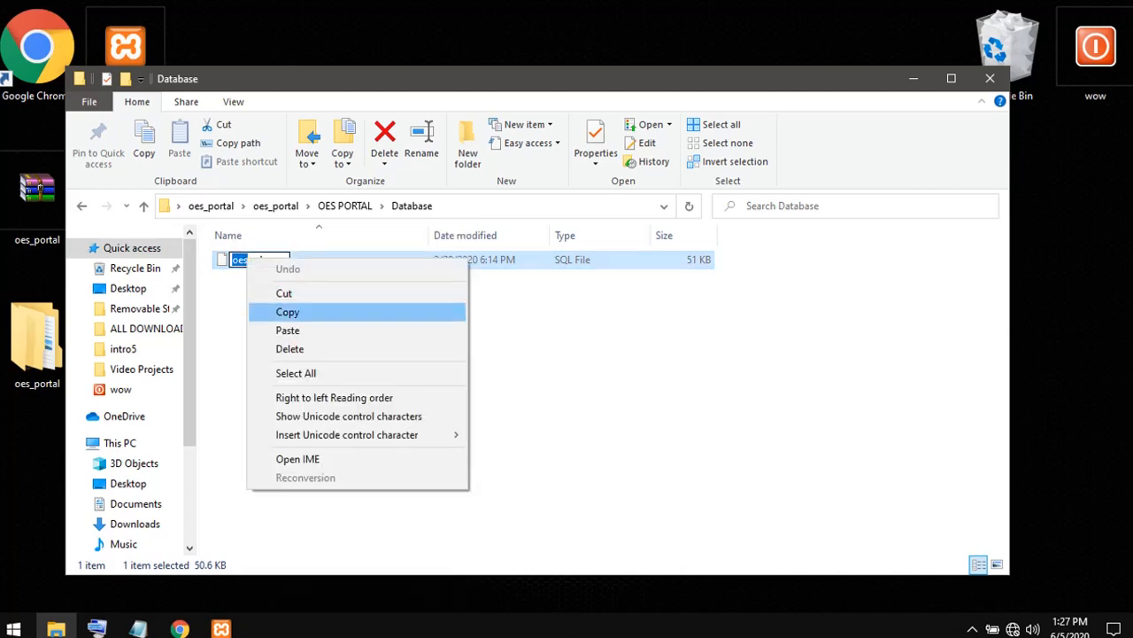
left_click(287, 312)
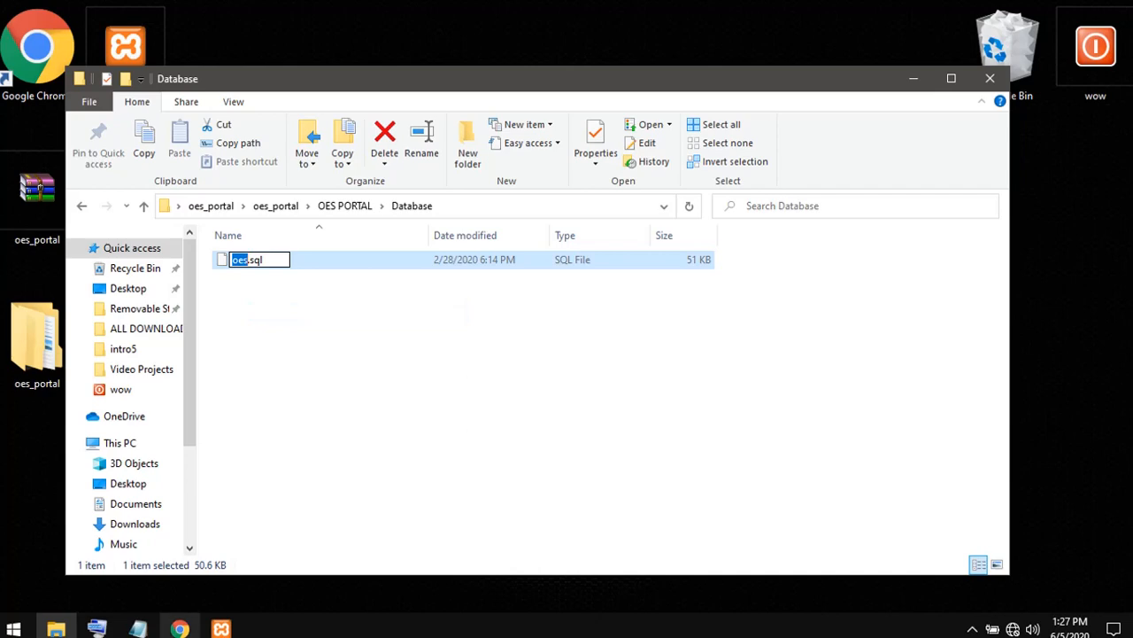
- Switch to Chrome and create a new database named oes in phpMyAdmin
left_click(180, 629)
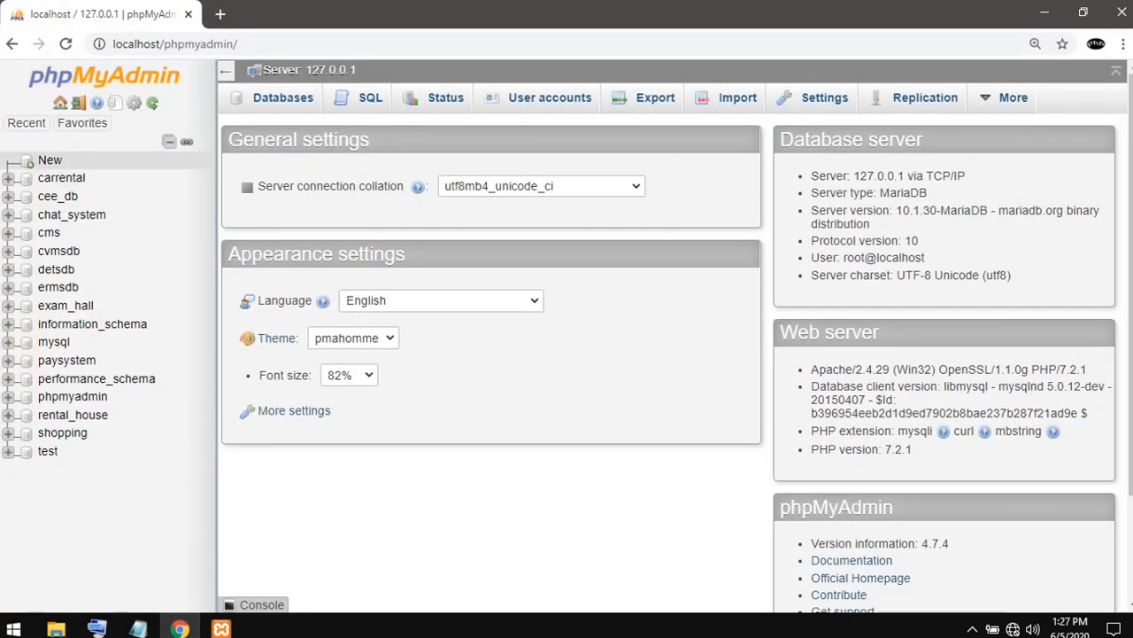
left_click(50, 161)
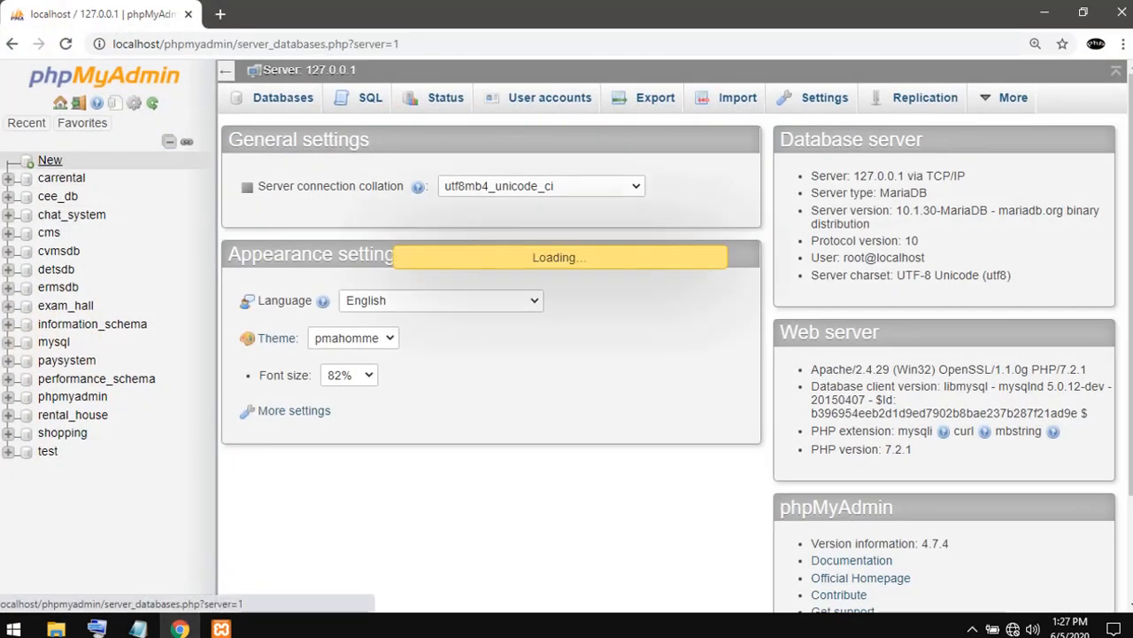
left_click(265, 232)
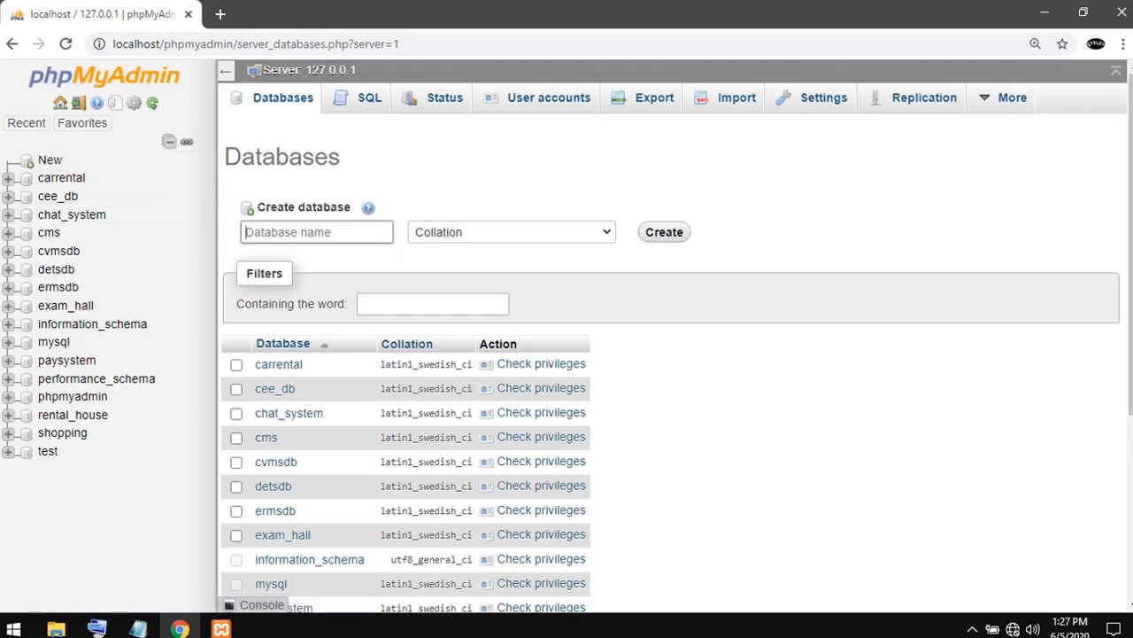
right_click(265, 233)
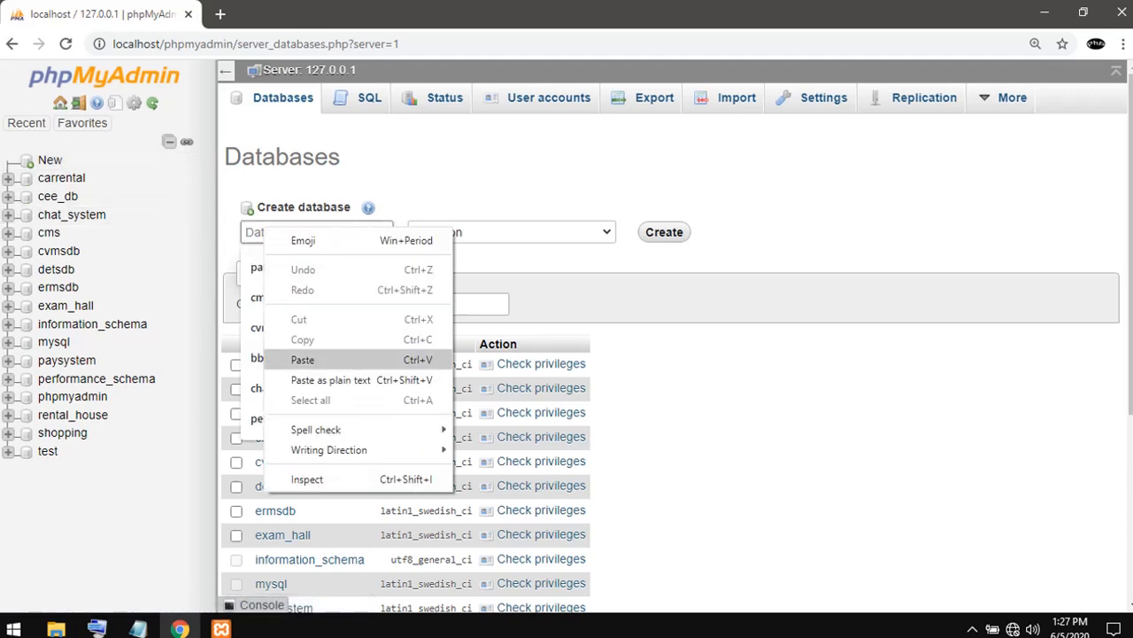
left_click(303, 359)
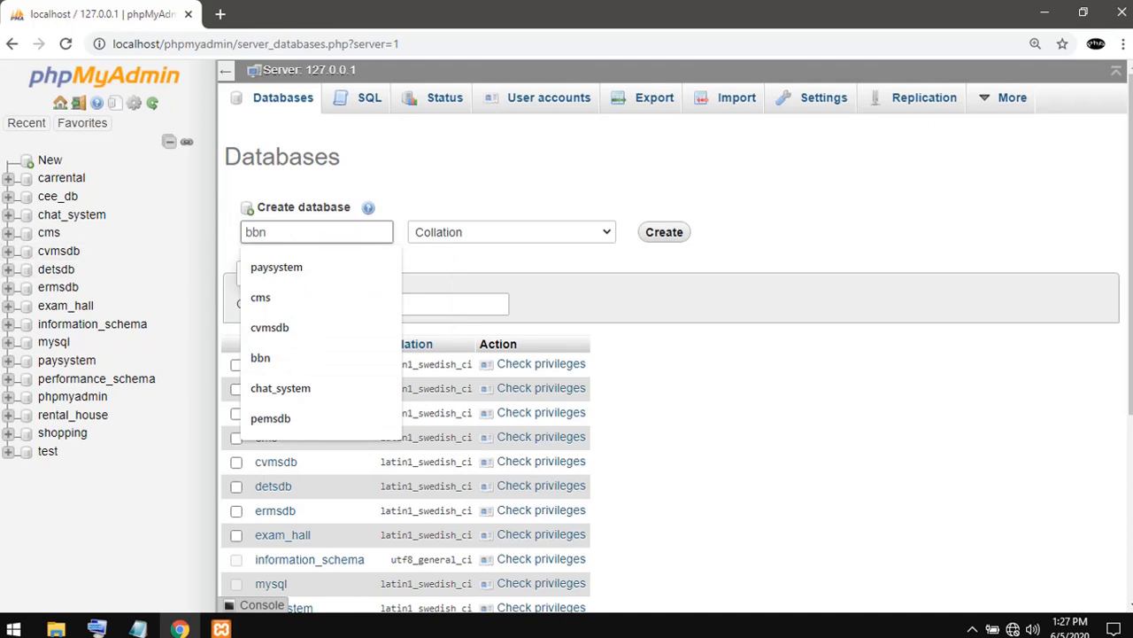
type("ce")
key("BackSpace")
key("BackSpace")
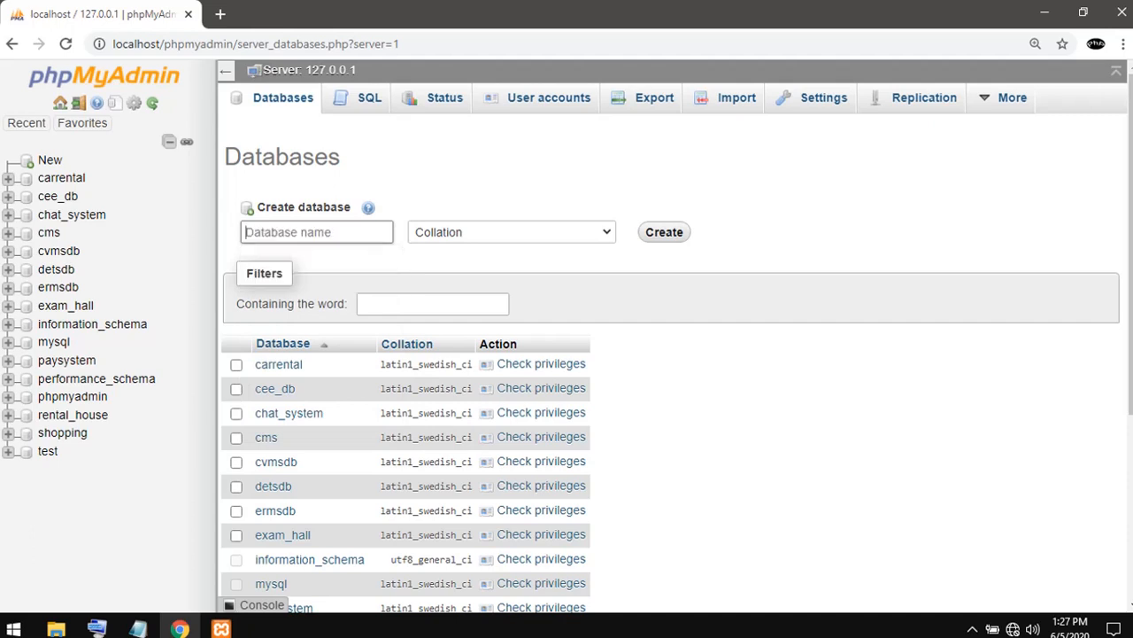
type("oes")
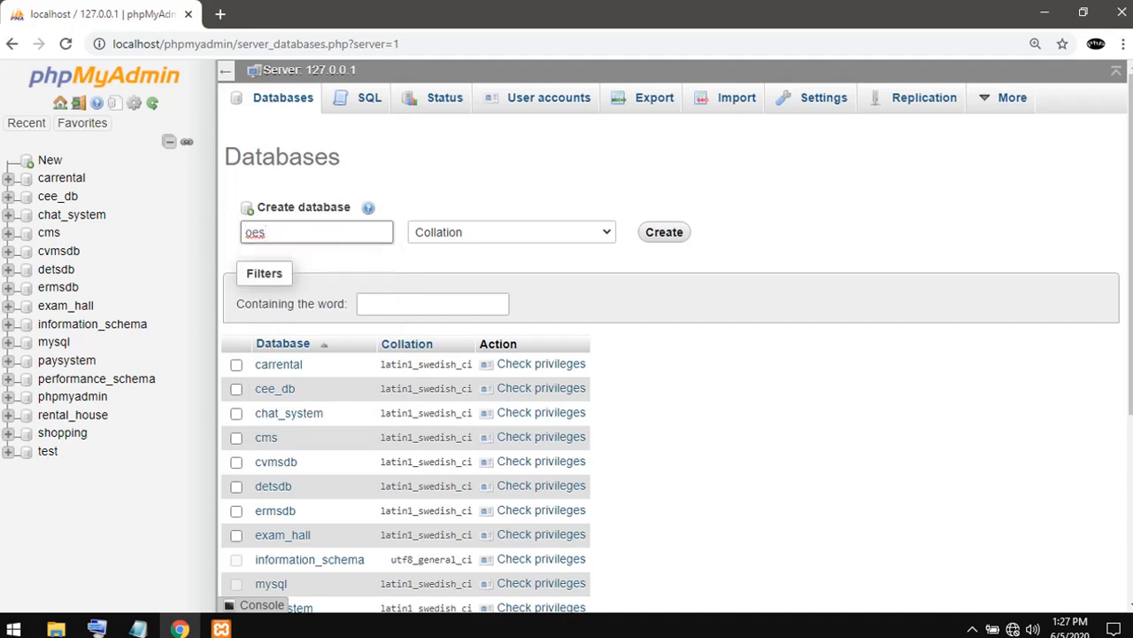
key("Return")
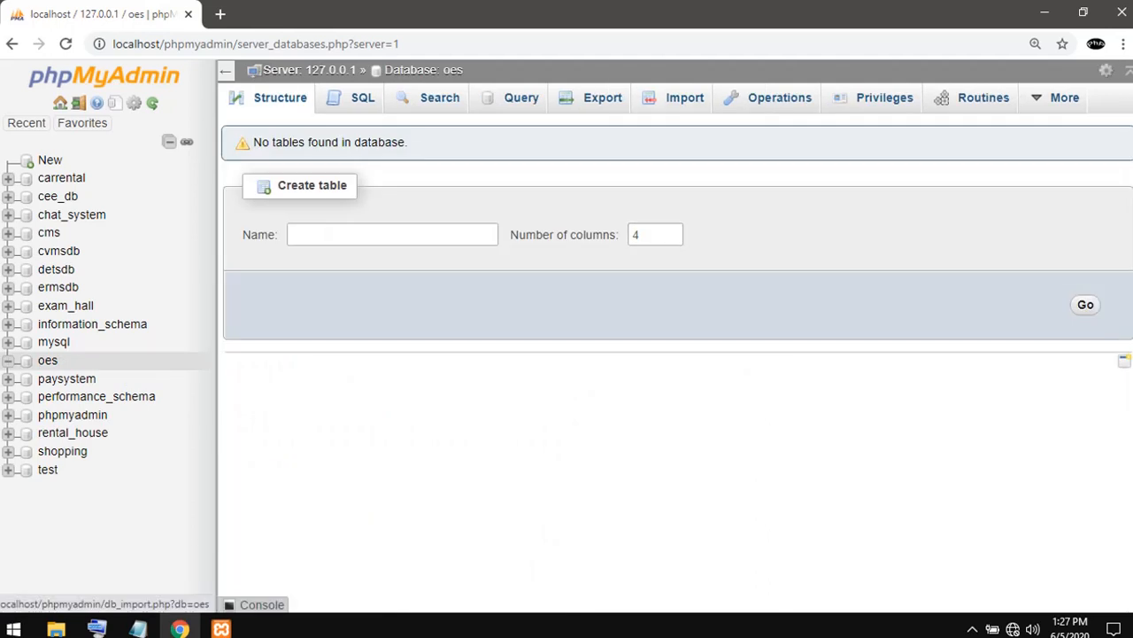
- Open the import page for the oes database, and minimize the Database folder window behind Chrome
left_click(685, 98)
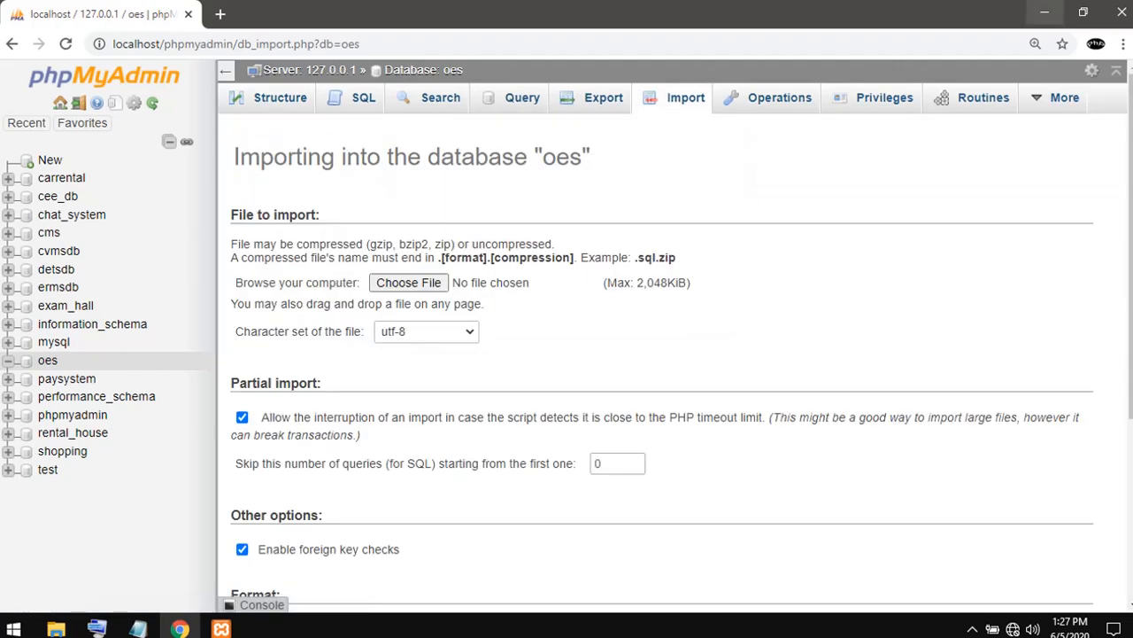
left_click(1045, 13)
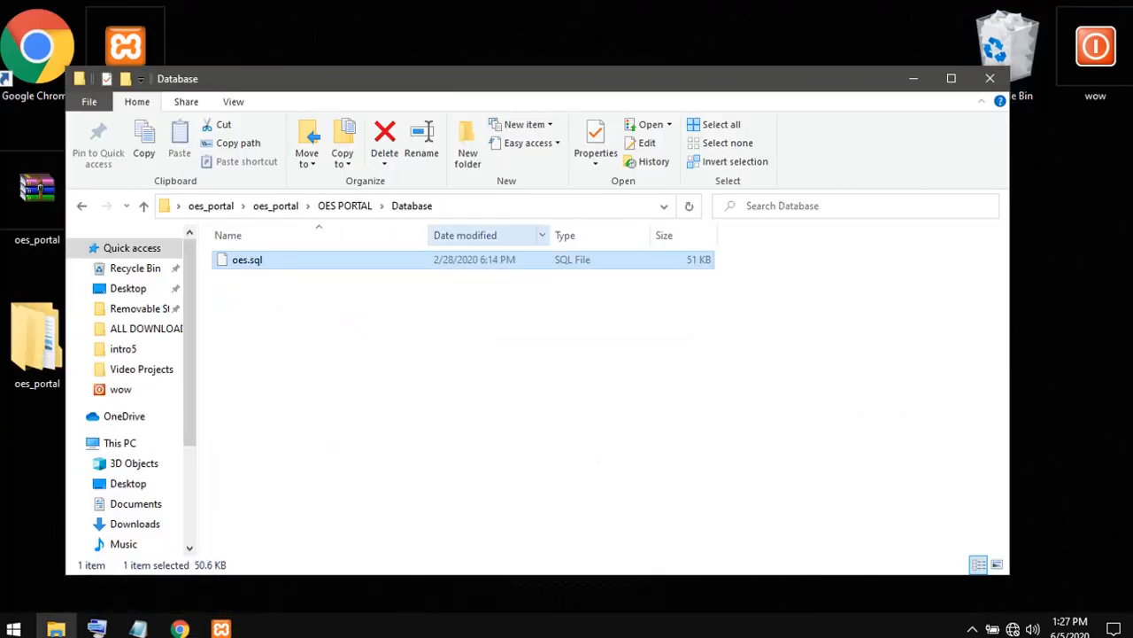
left_click(914, 79)
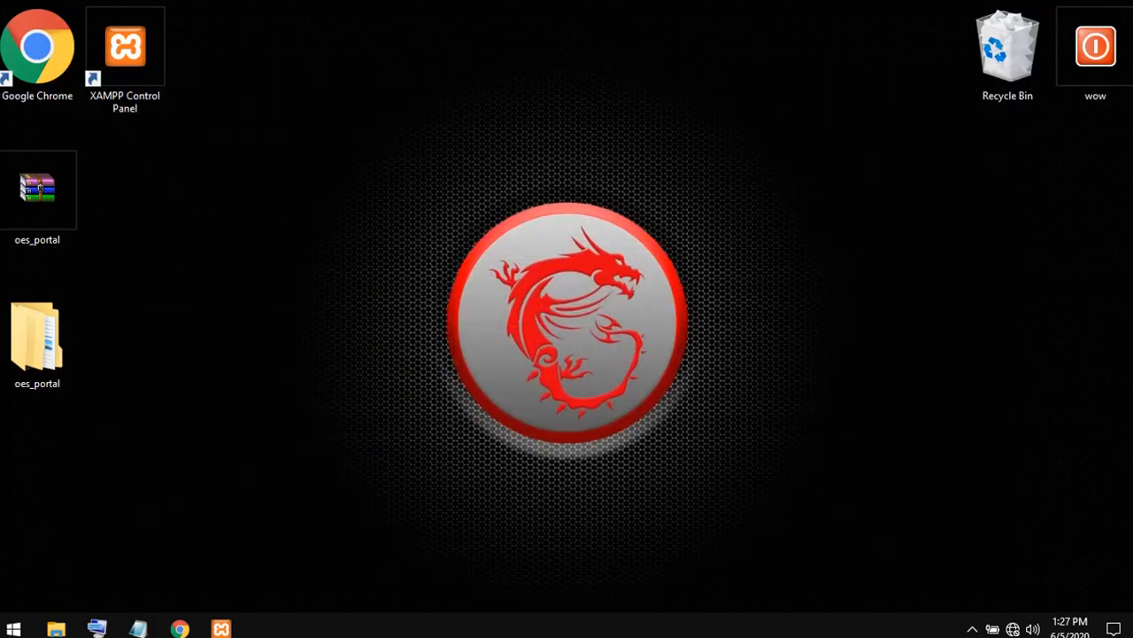
left_click(180, 629)
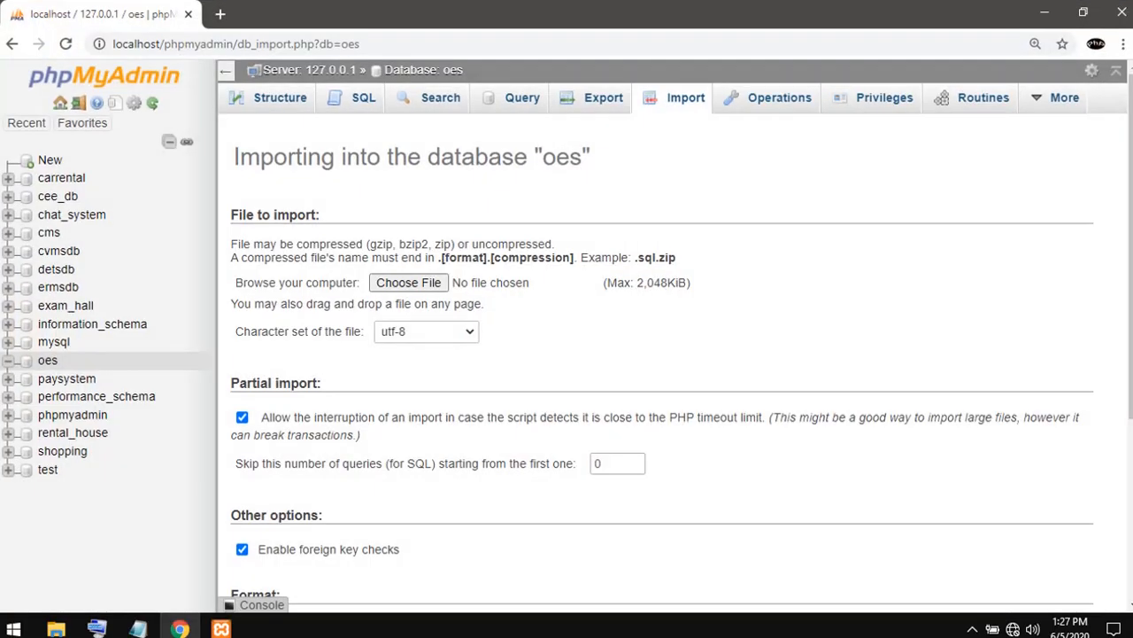
- Import oes.sql into the oes database from the Database folder in the desktop oes_portal folder's OES PORTAL subfolder
left_click(408, 282)
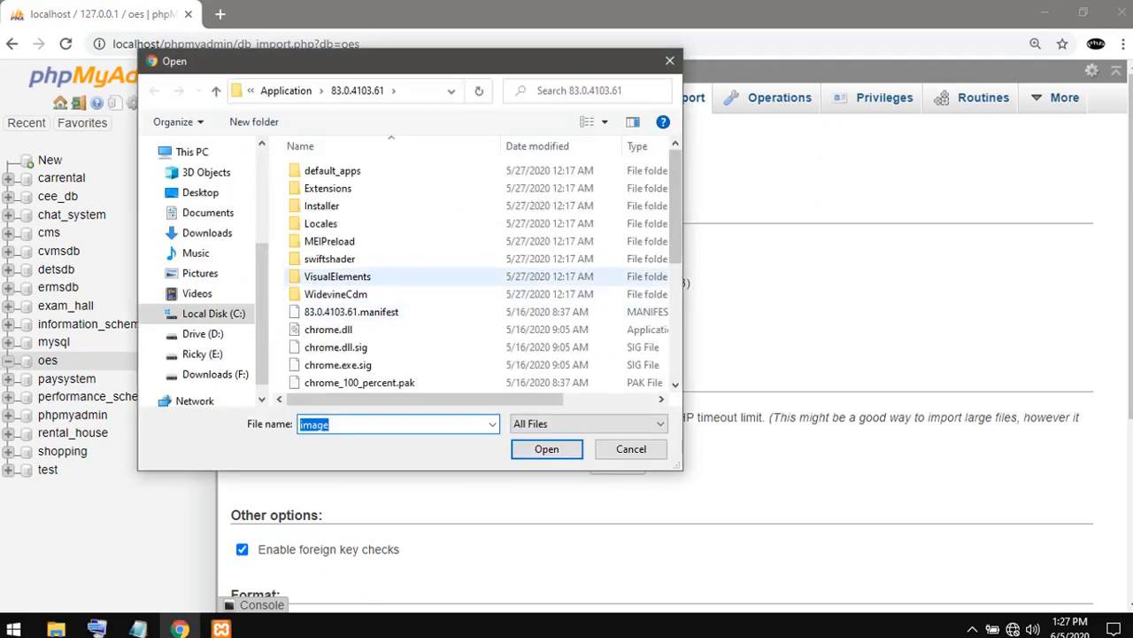
left_click(200, 192)
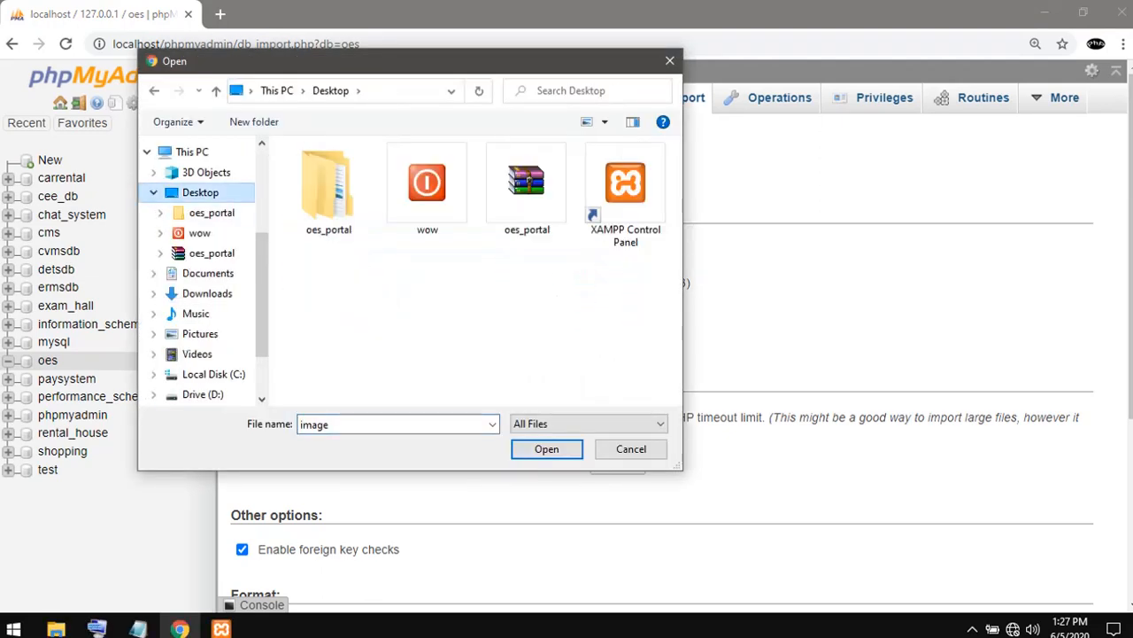
double_click(328, 189)
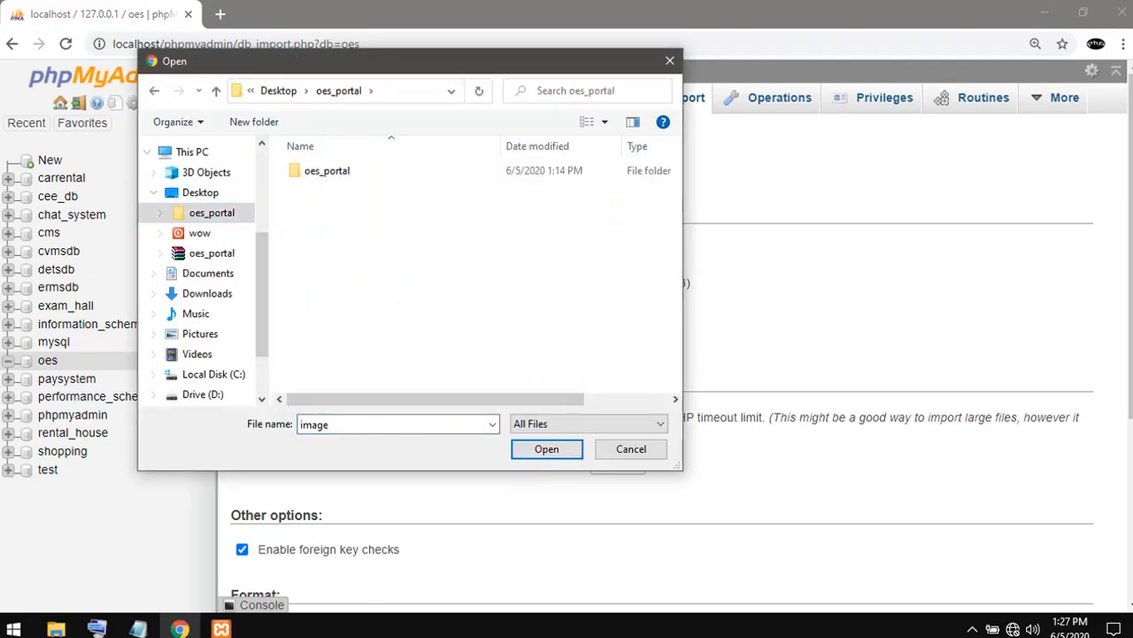
double_click(326, 170)
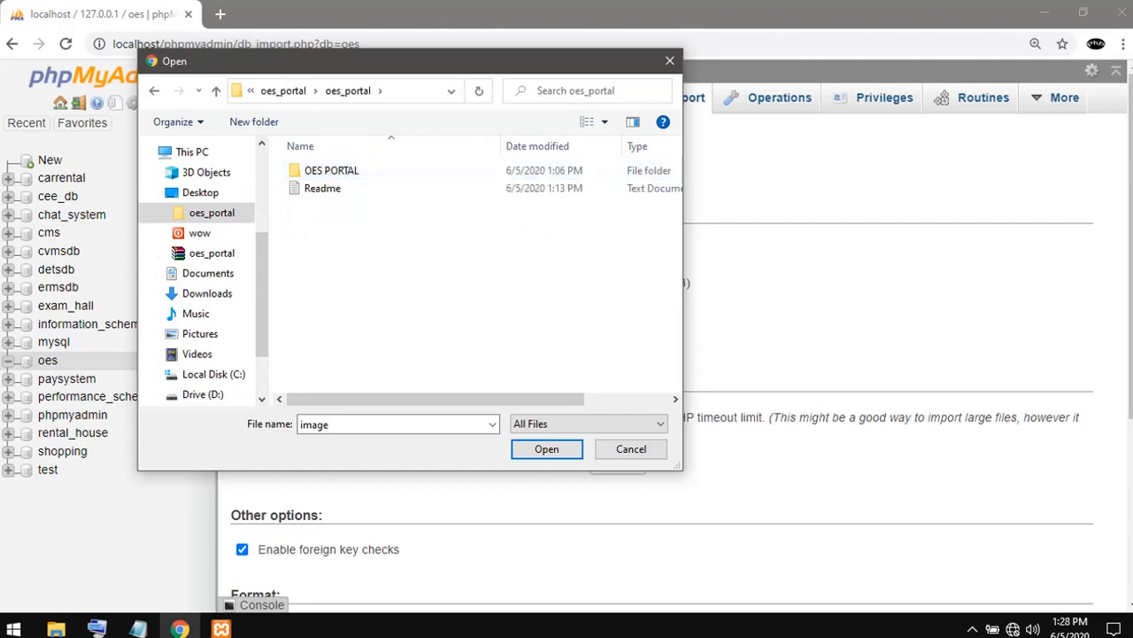
double_click(324, 170)
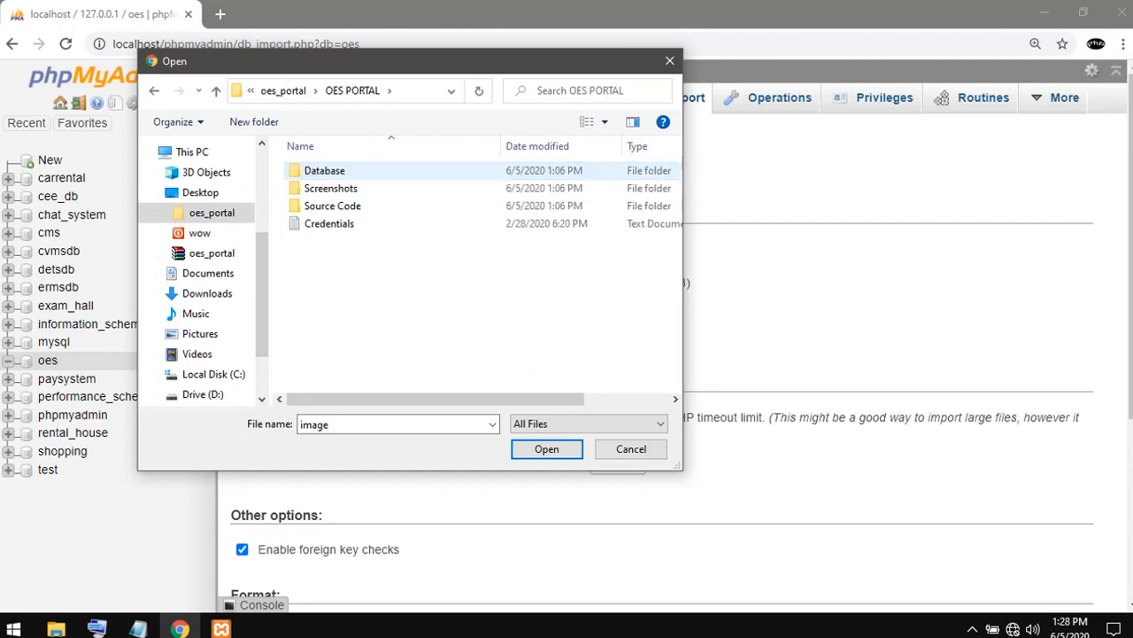
double_click(324, 170)
left_click(324, 170)
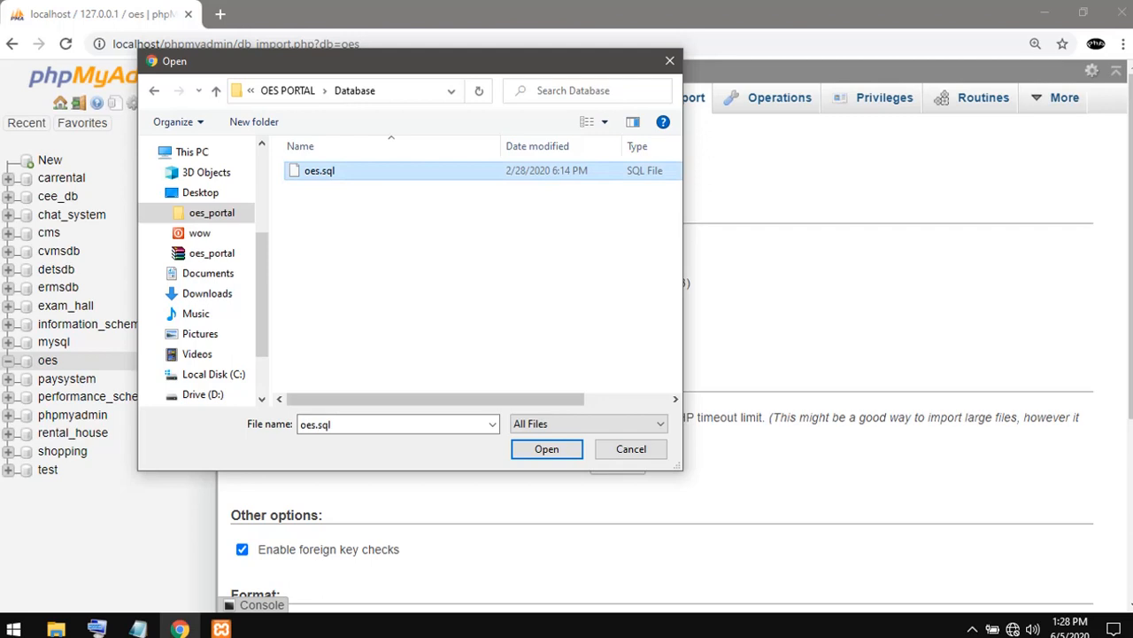
key("Return")
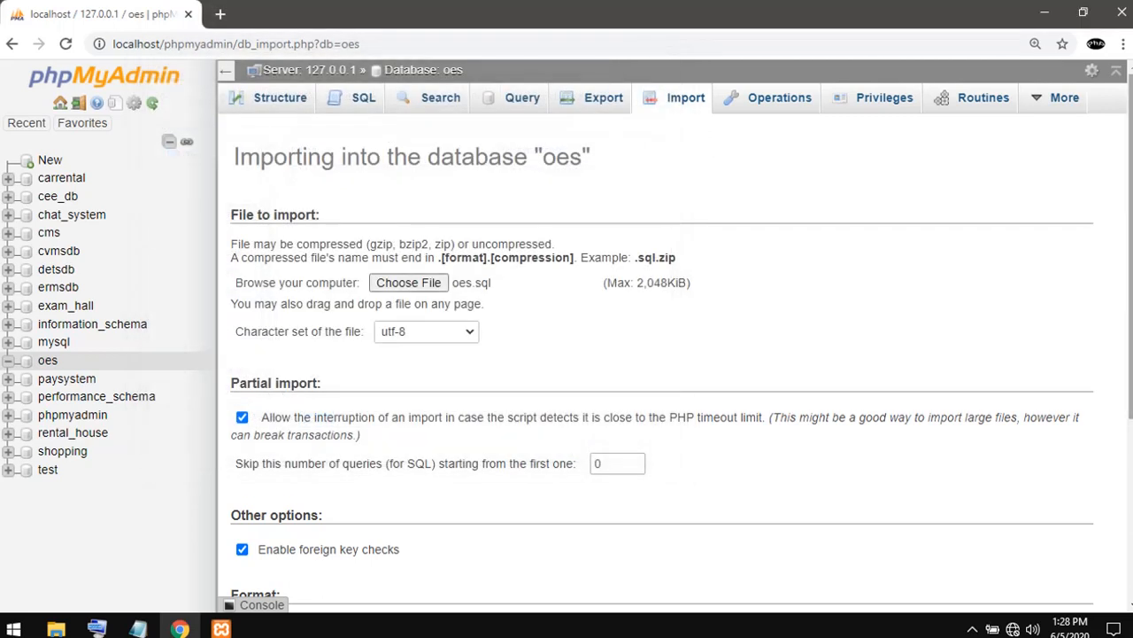
scroll(673, 363, "down", 3)
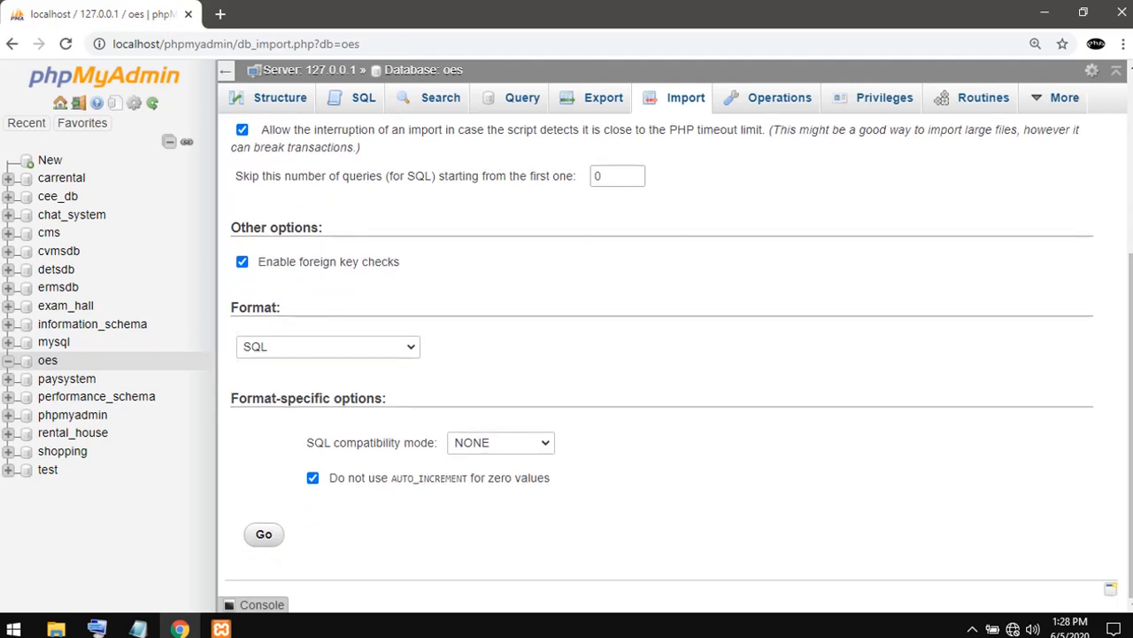
left_click(264, 534)
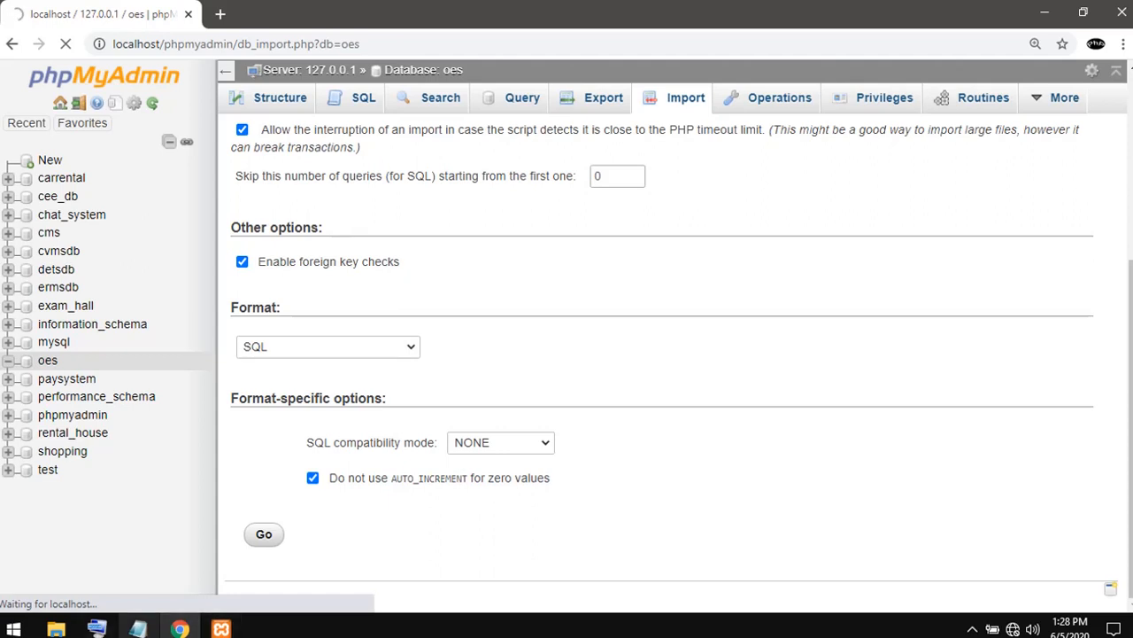
- Add a third line reading "wait to succes import" to the Notepad note and minimize the note
left_click(138, 629)
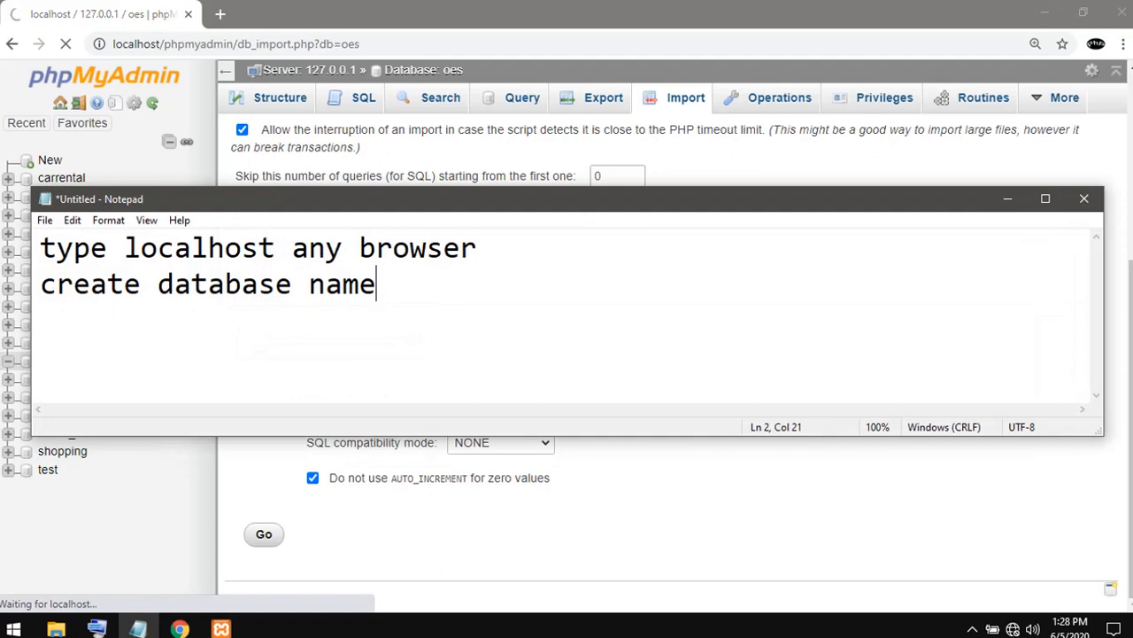
key("Return")
type("wa")
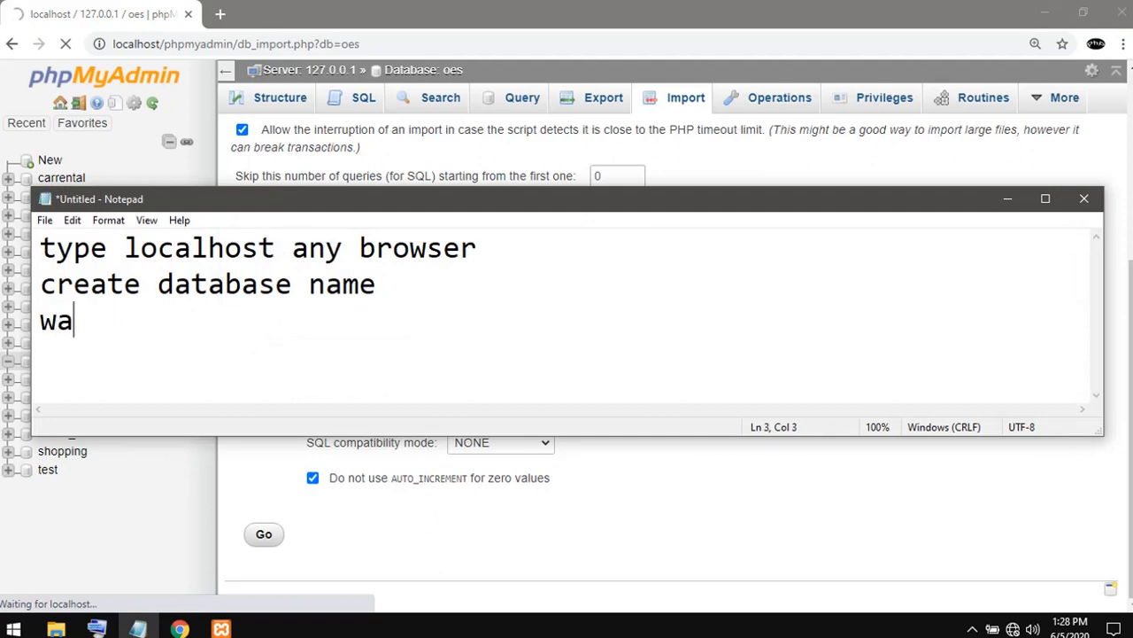
type("it to su")
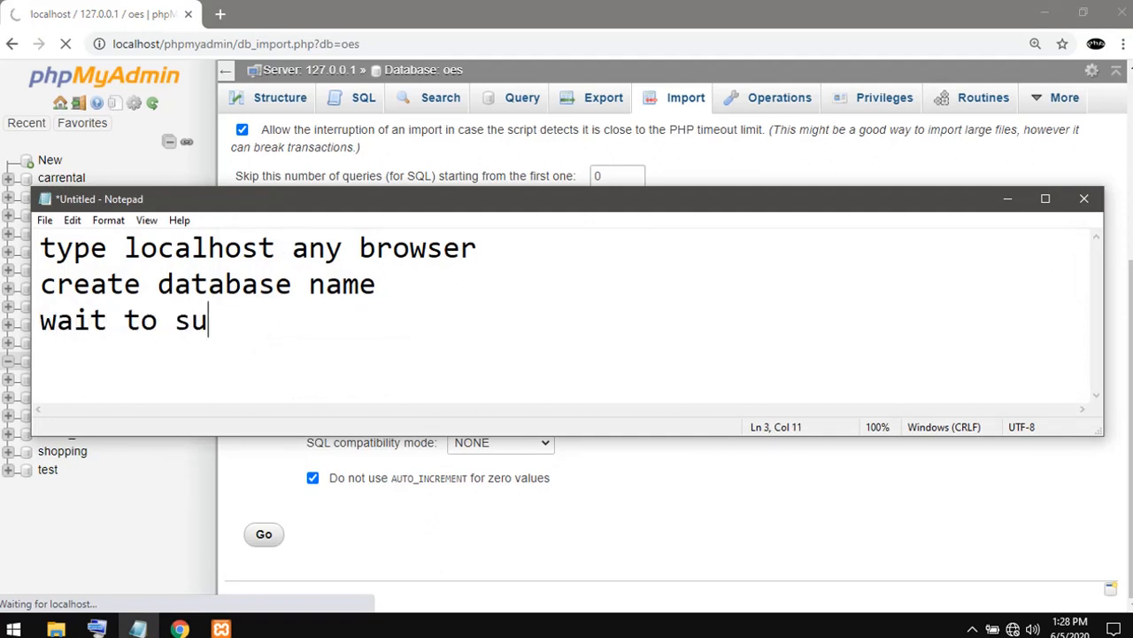
type("cces imp")
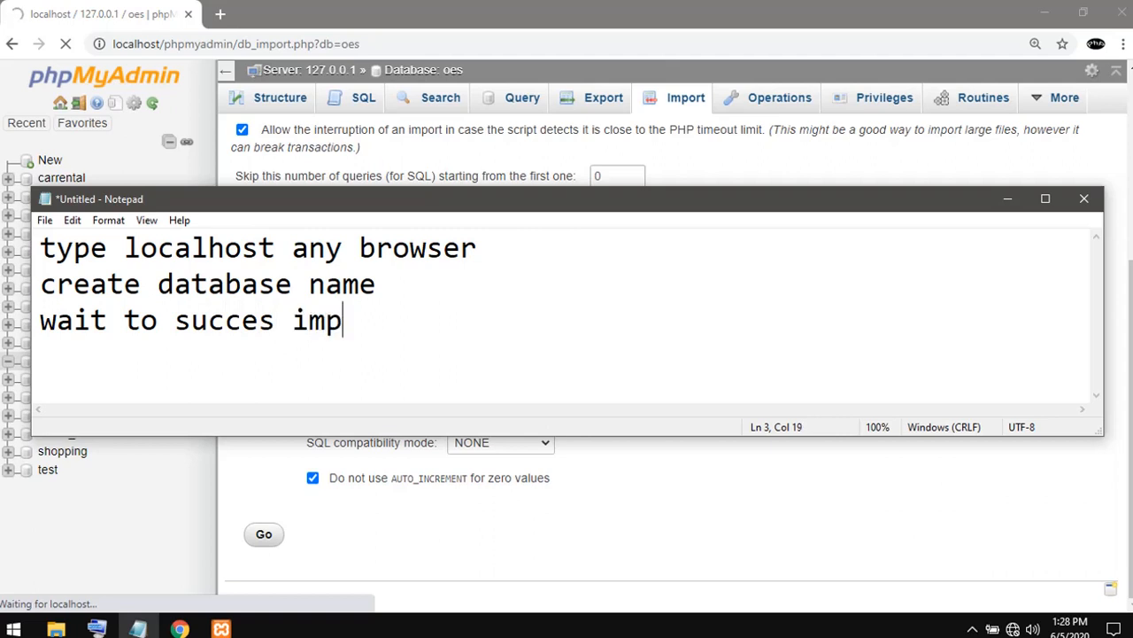
type("ort")
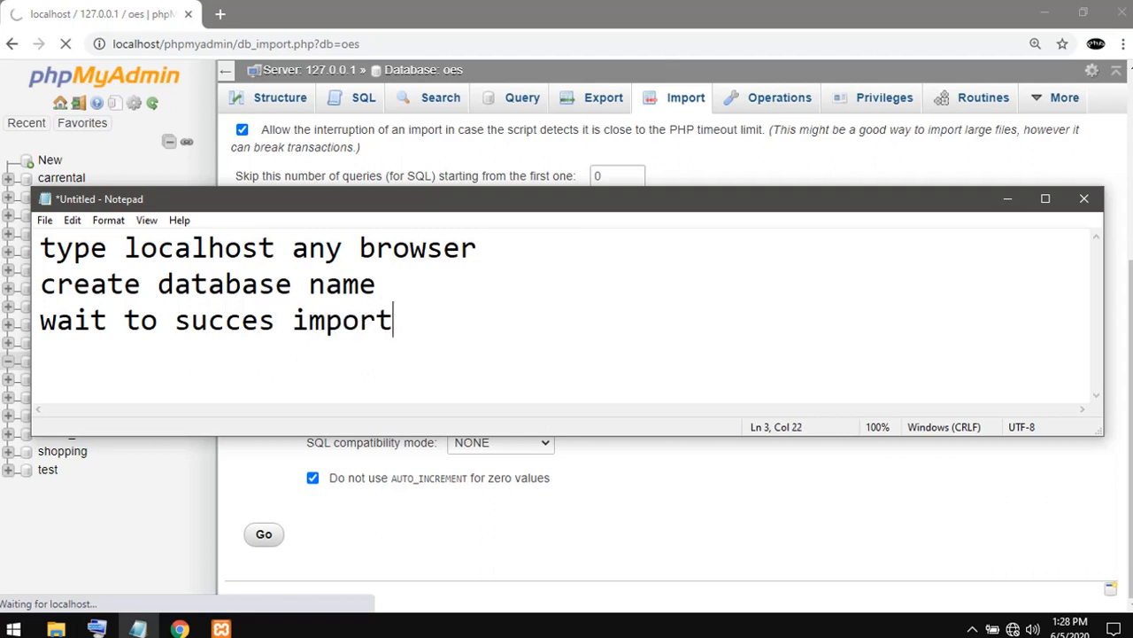
left_click(1008, 198)
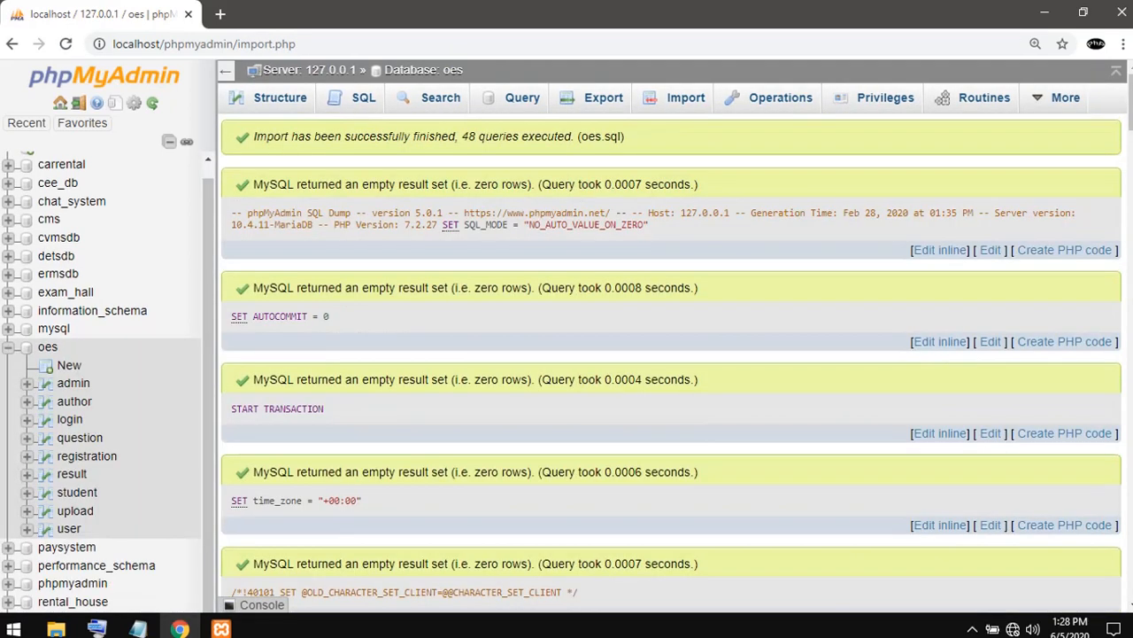
- Look through the import results and append "succes" to the third line of the Notepad note
scroll(672, 364, "down", 15)
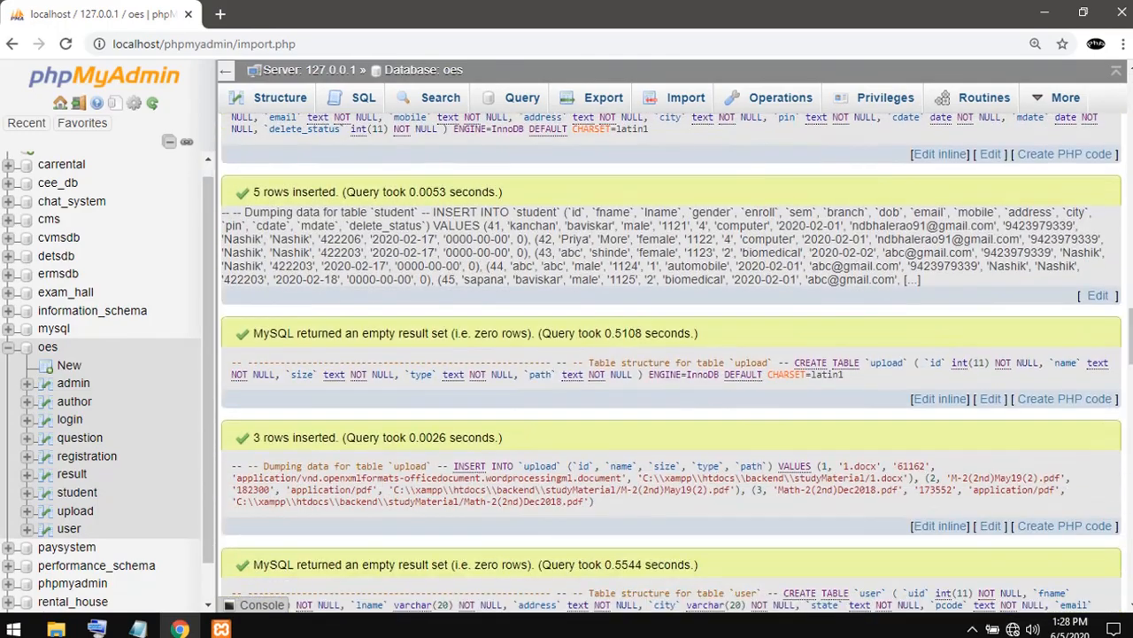
left_click(138, 629)
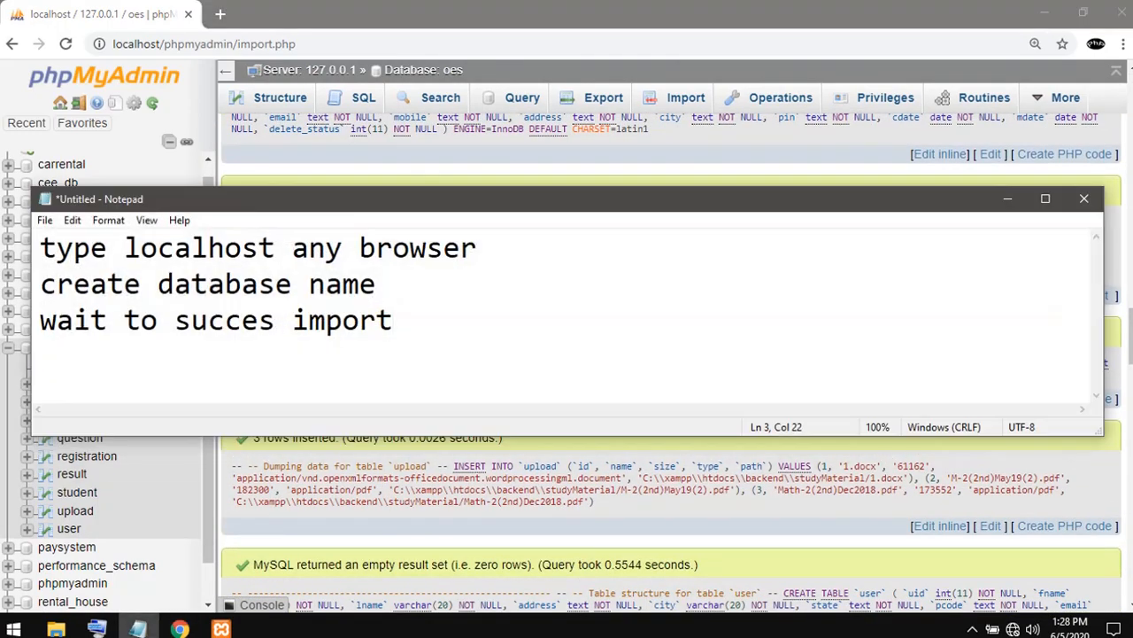
type("succes")
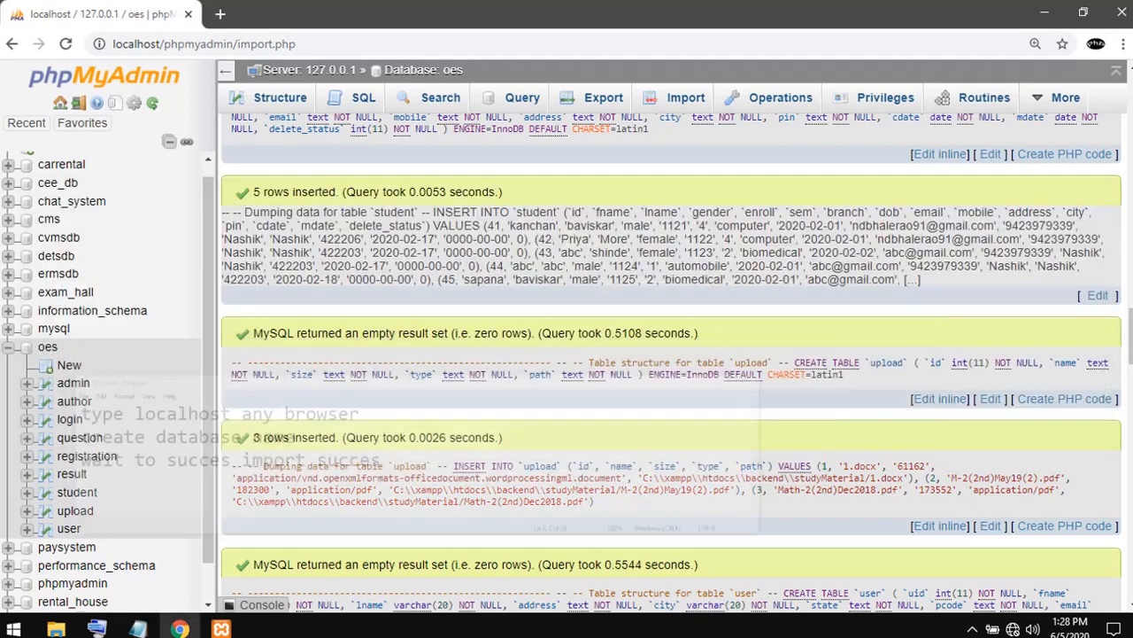
left_click(1007, 198)
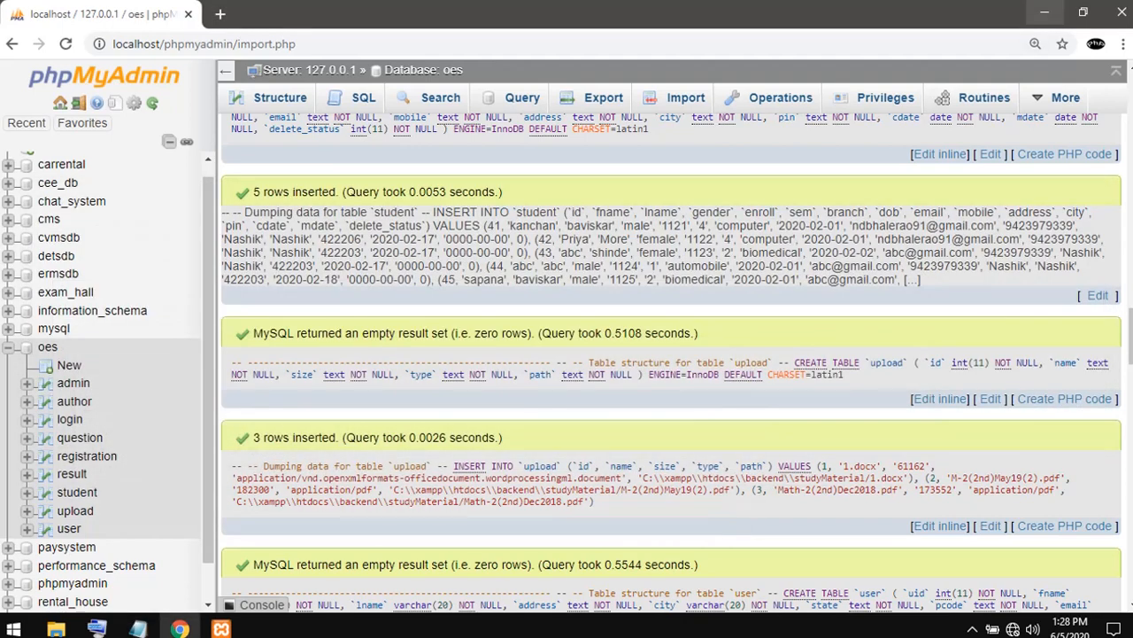
- Open a blank Chrome tab, and open the Readme file from the desktop's nested oes_portal folder in a maximized window
left_click(220, 14)
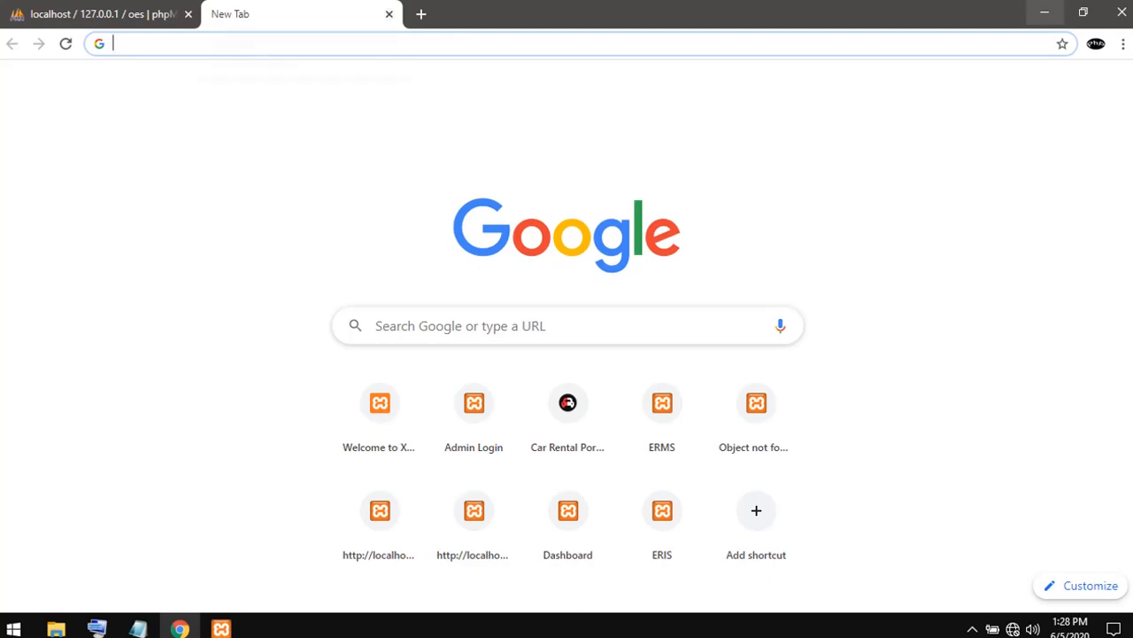
left_click(1045, 13)
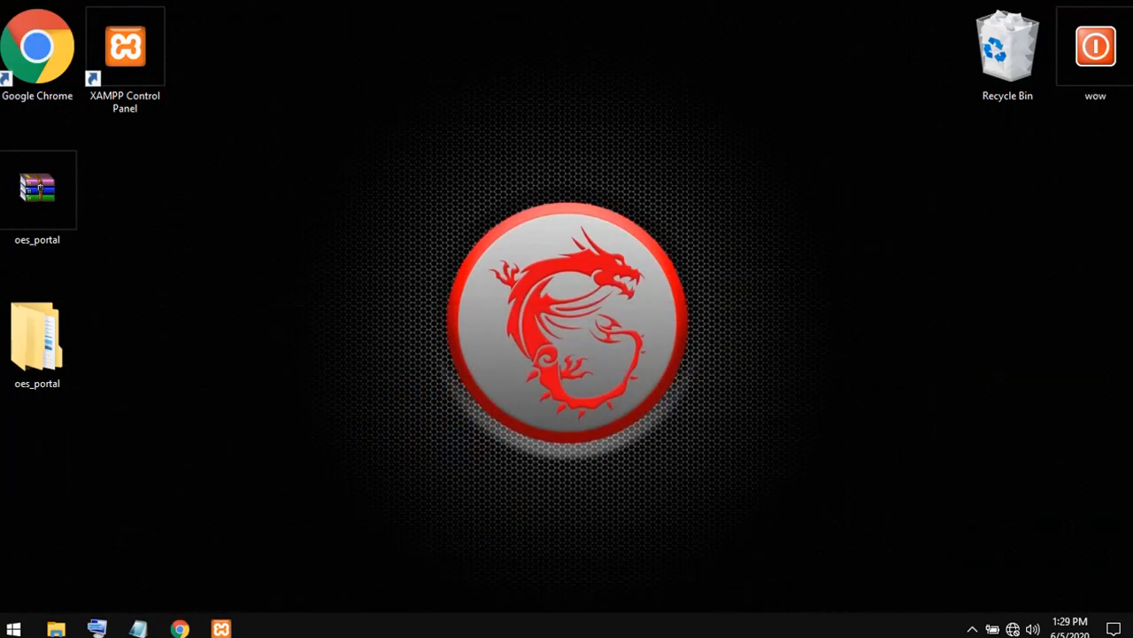
left_click(37, 341)
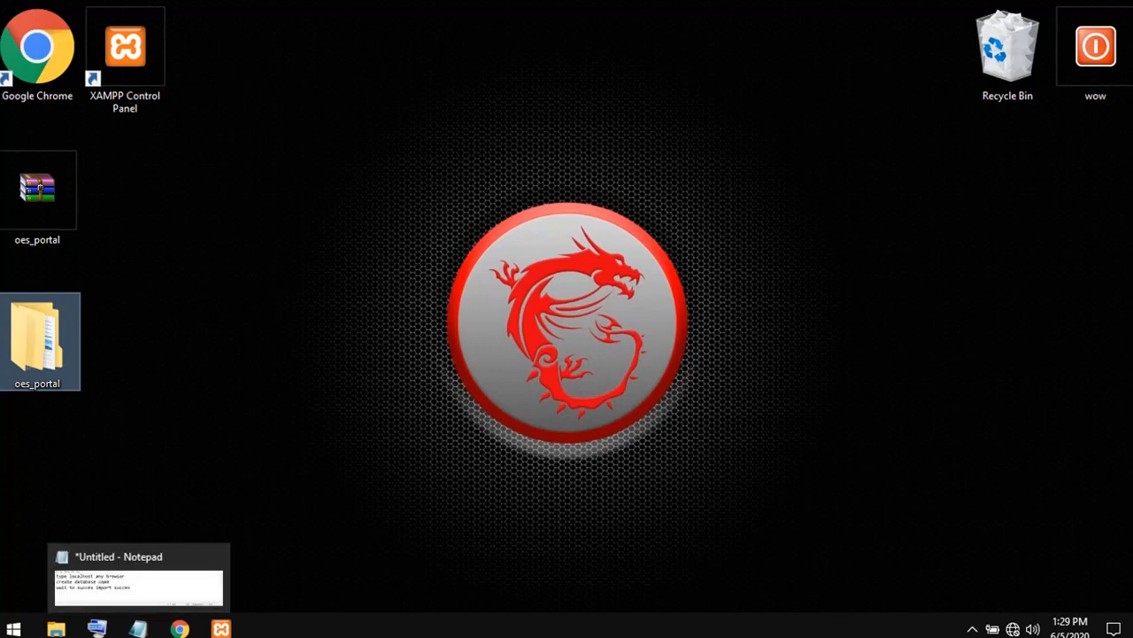
double_click(39, 345)
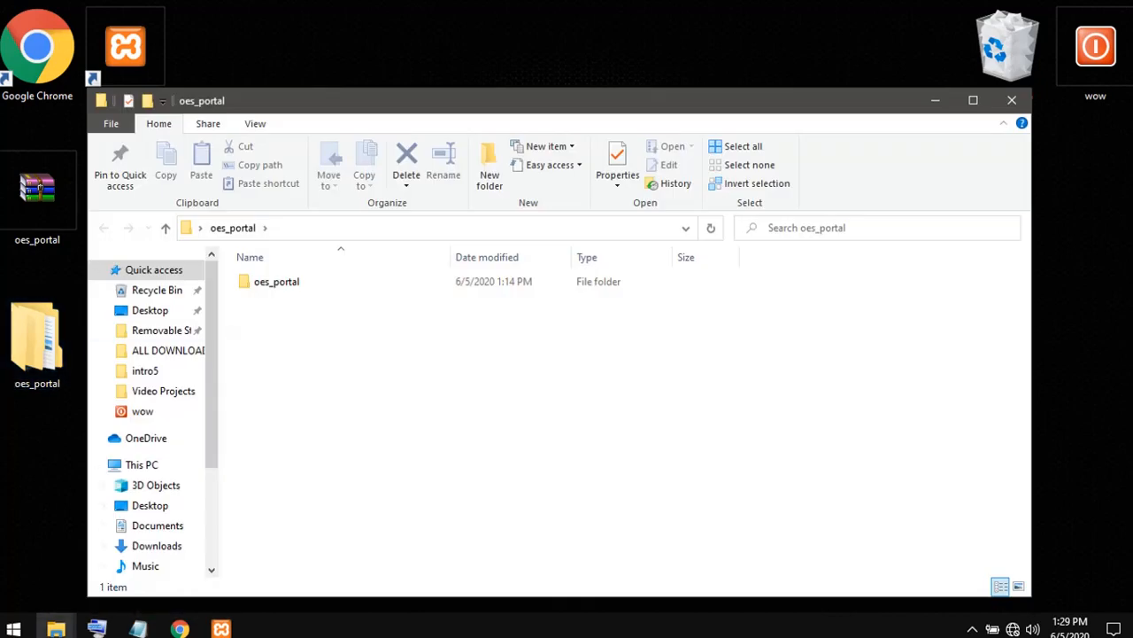
double_click(276, 282)
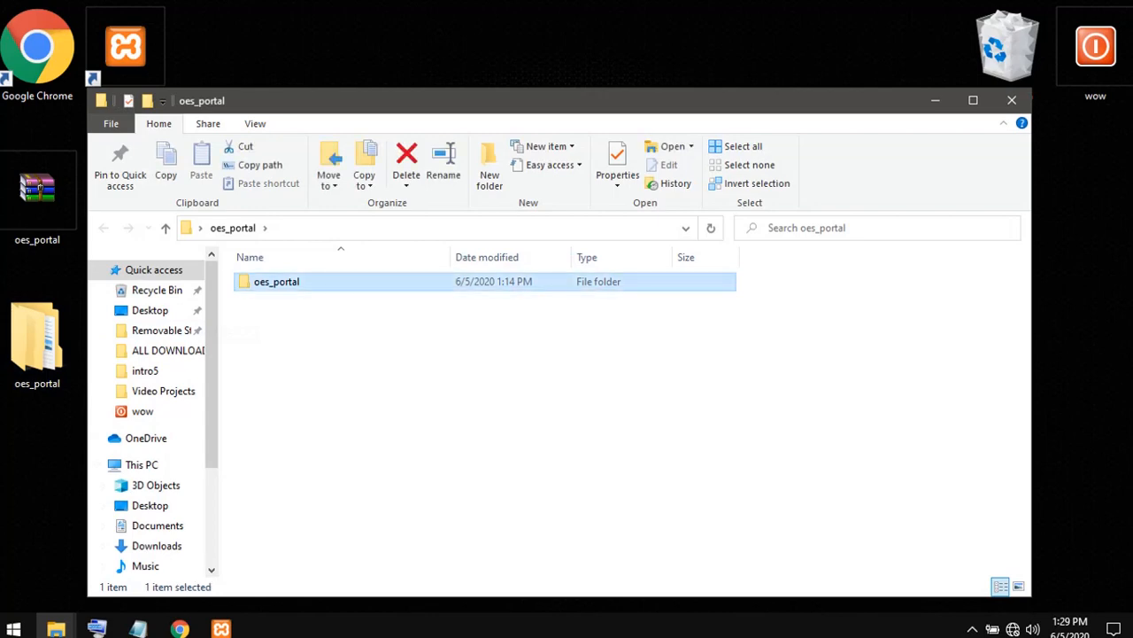
double_click(272, 299)
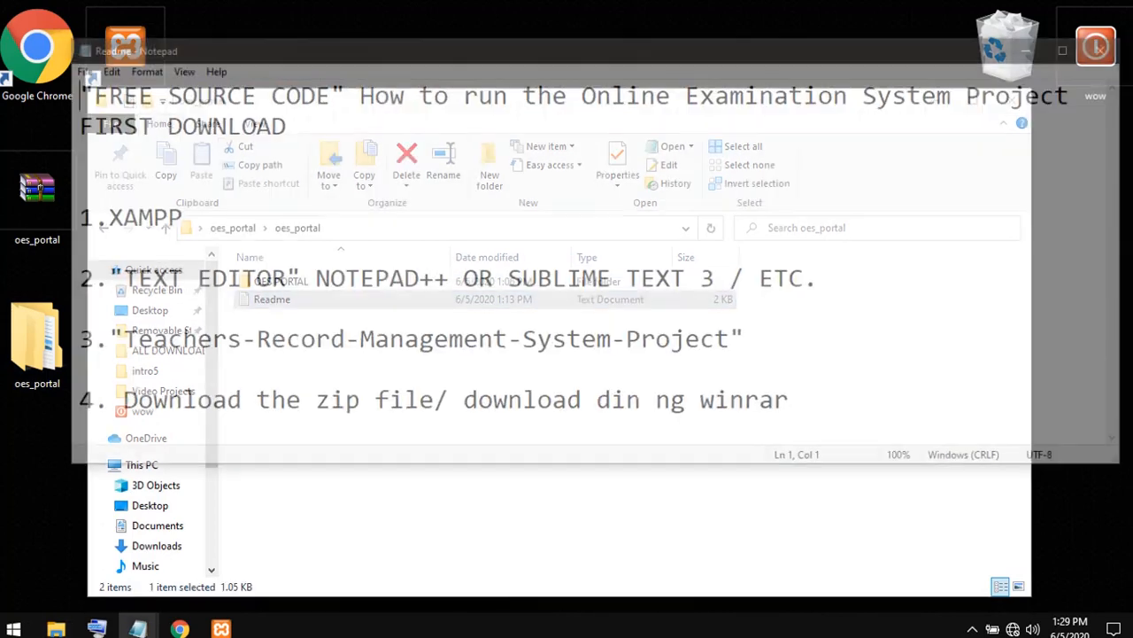
left_click(1074, 46)
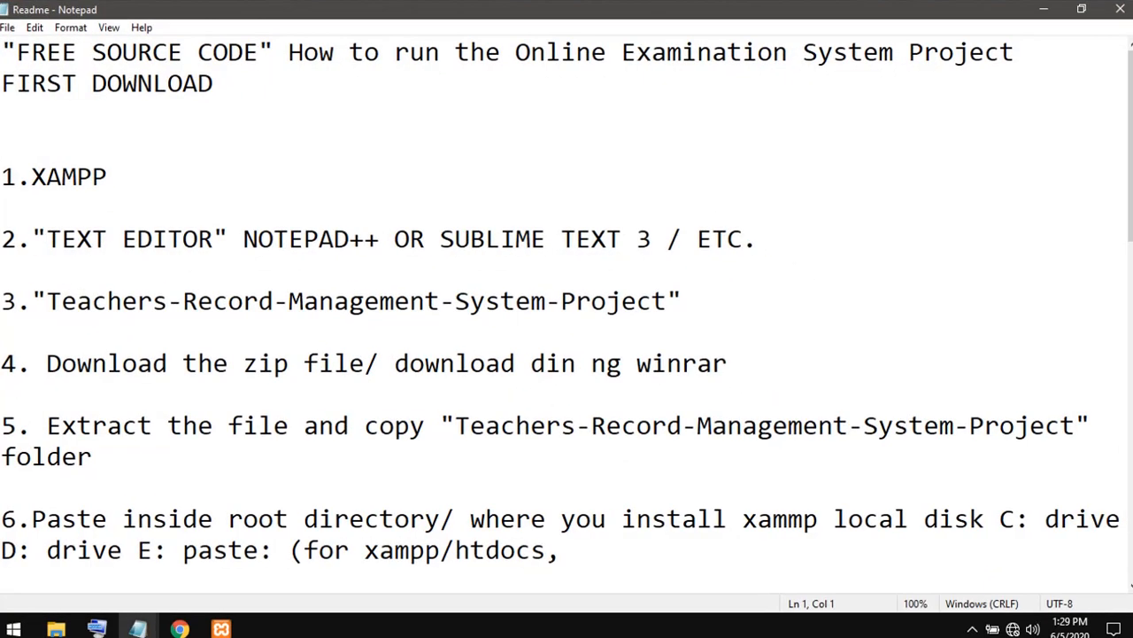
- Read the Readme's setup instructions and its admin and student login details, and minimize it
scroll(566, 319, "down", 1)
scroll(567, 319, "down", 5)
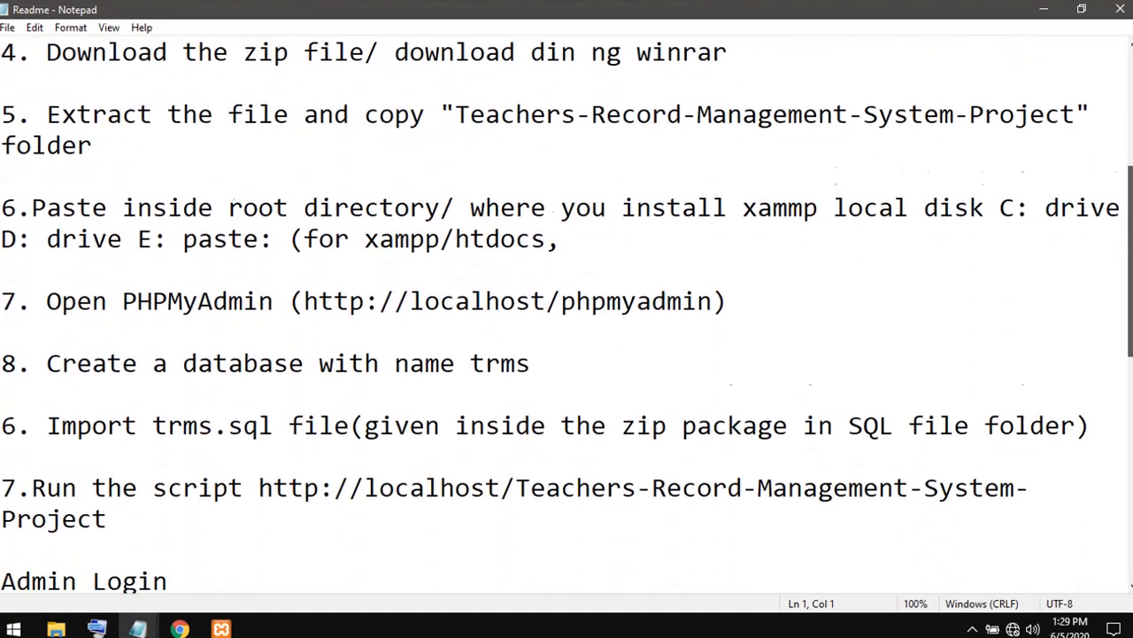
scroll(566, 319, "down", 2)
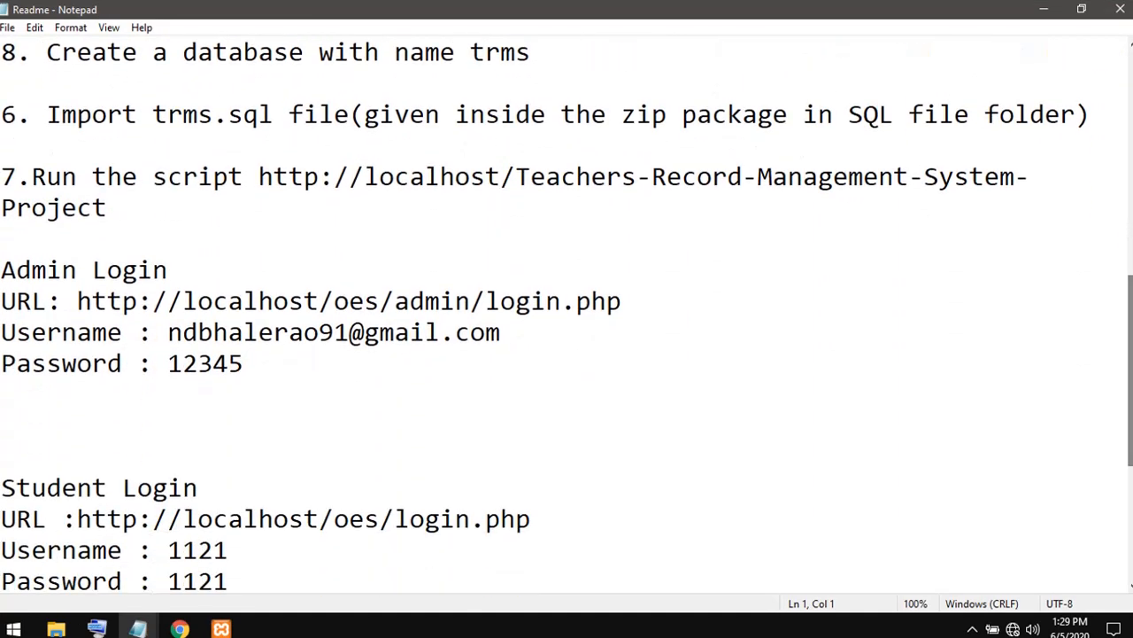
left_click(1044, 9)
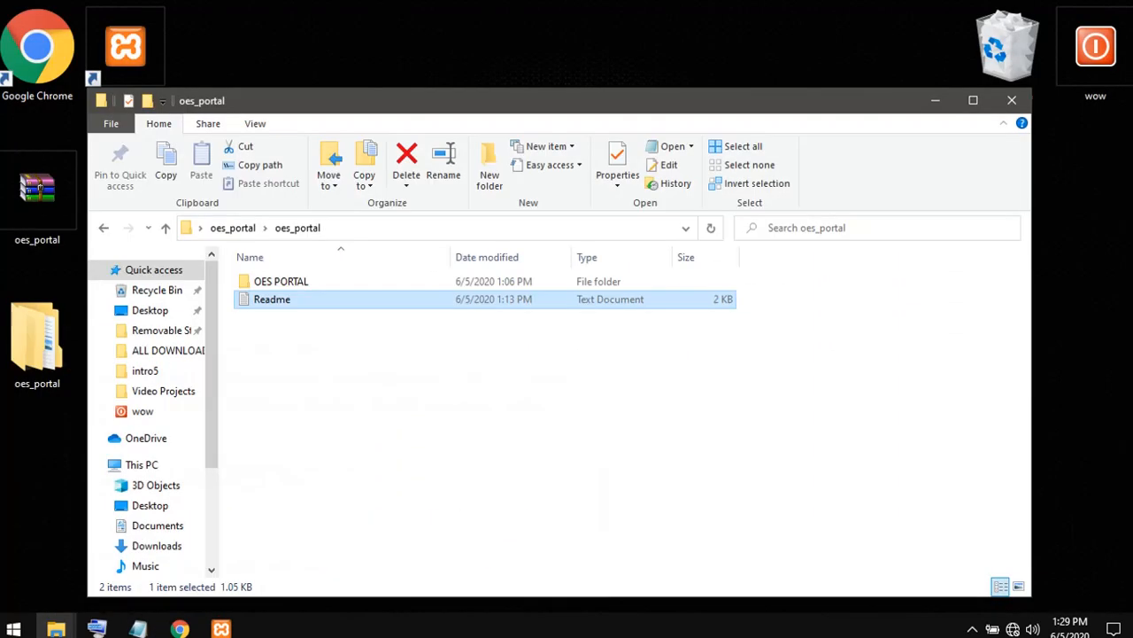
- Copy the desktop's oes_portal folder, and clear all the text from the untitled Notepad note
right_click(15, 345)
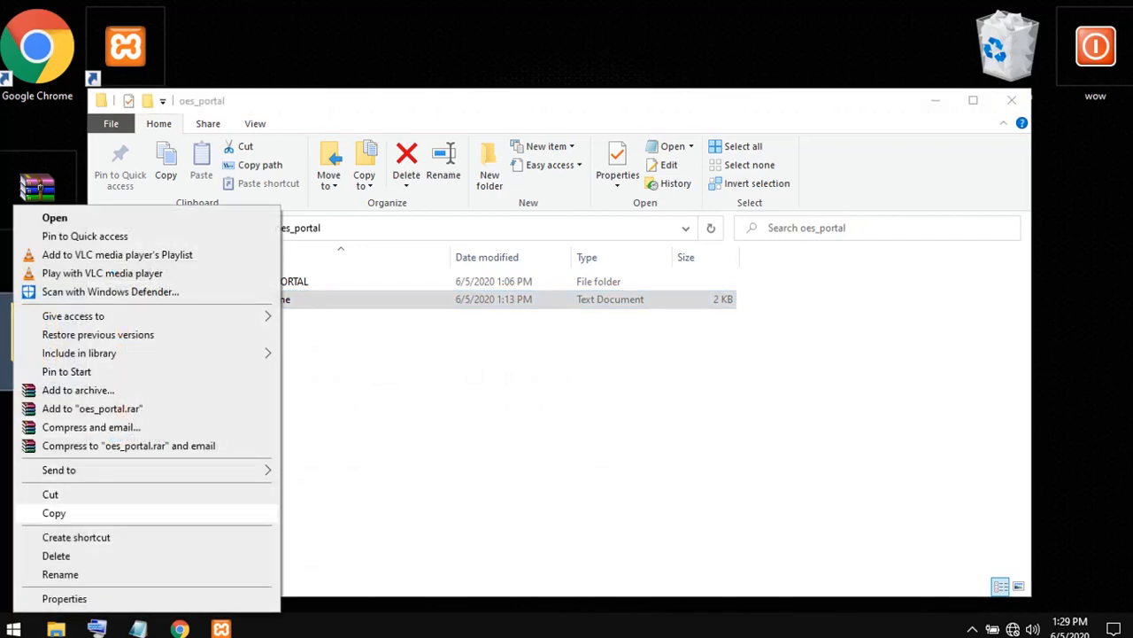
left_click(53, 513)
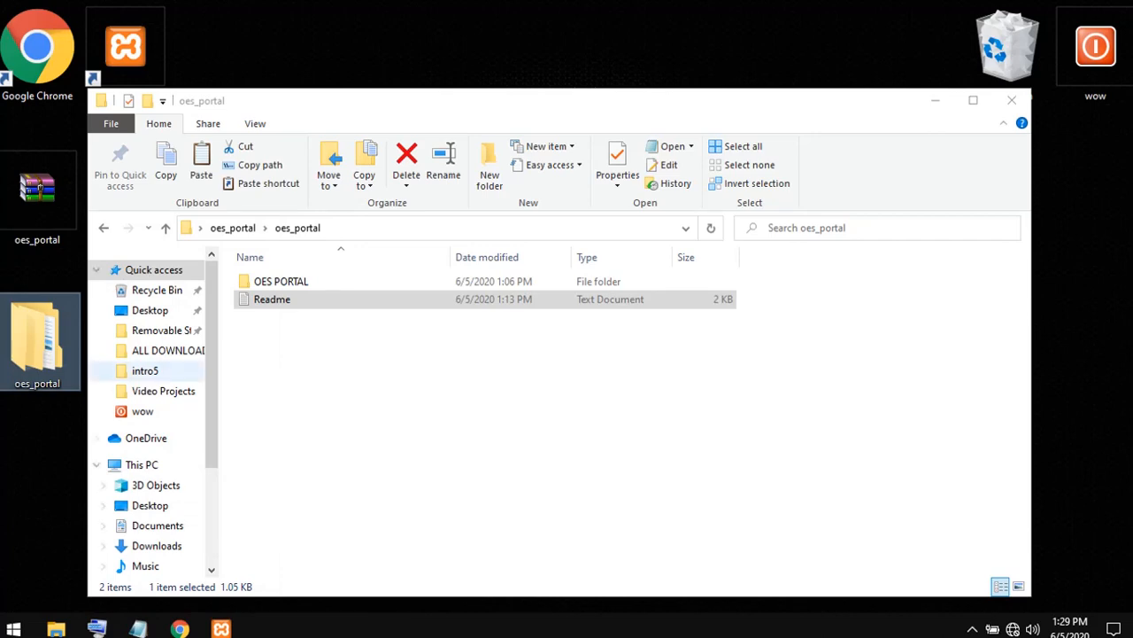
mouse_move(137, 626)
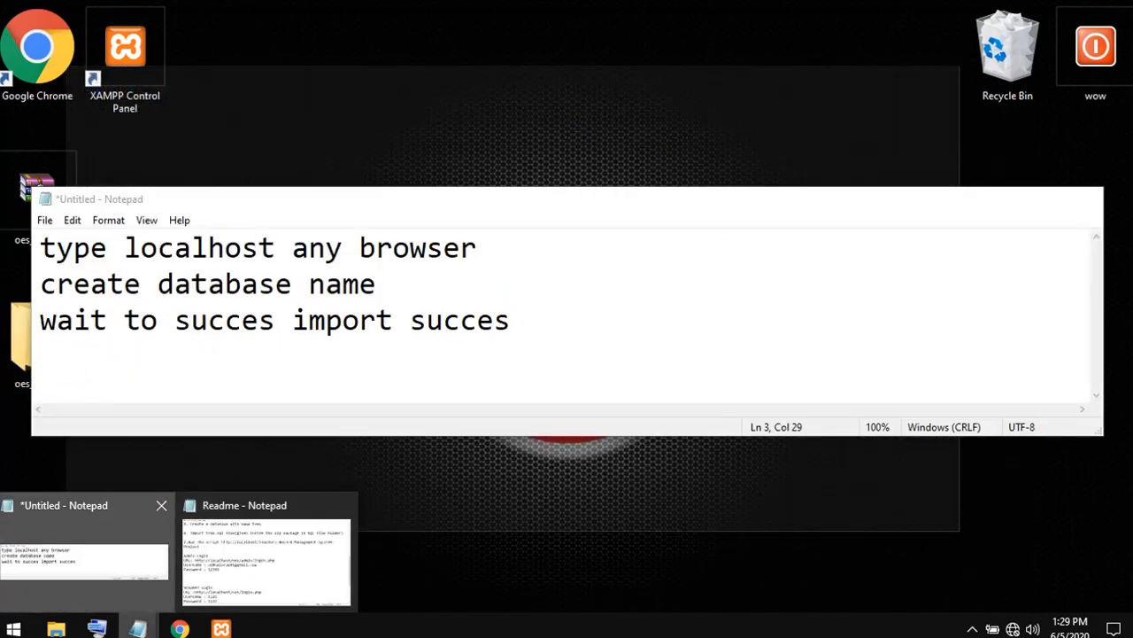
left_click(84, 545)
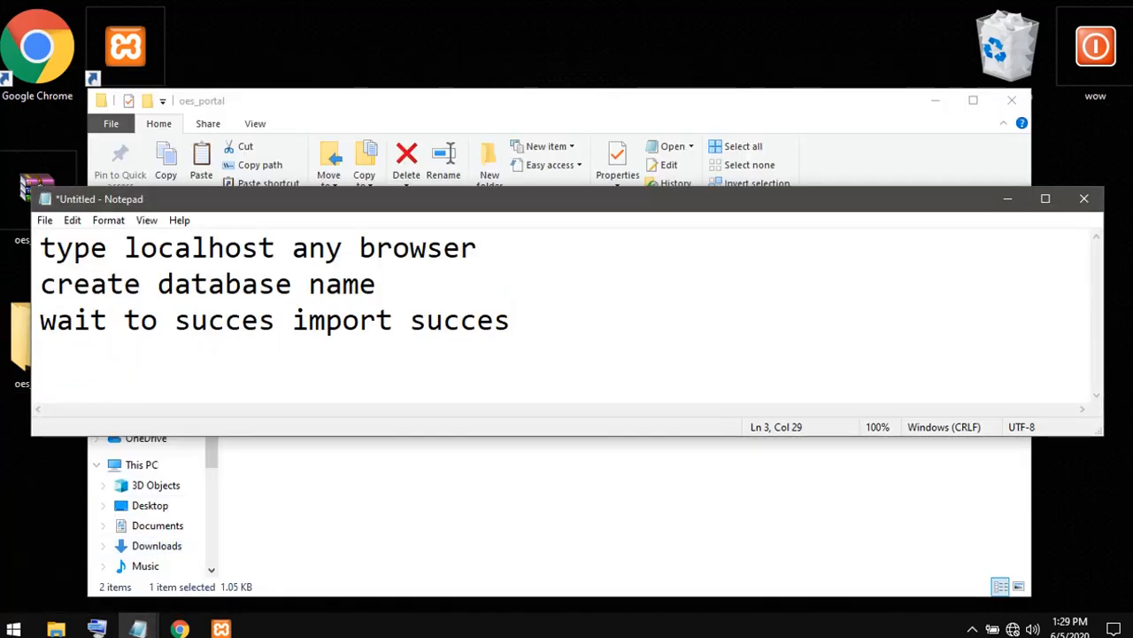
key("ctrl+a")
key("BackSpace")
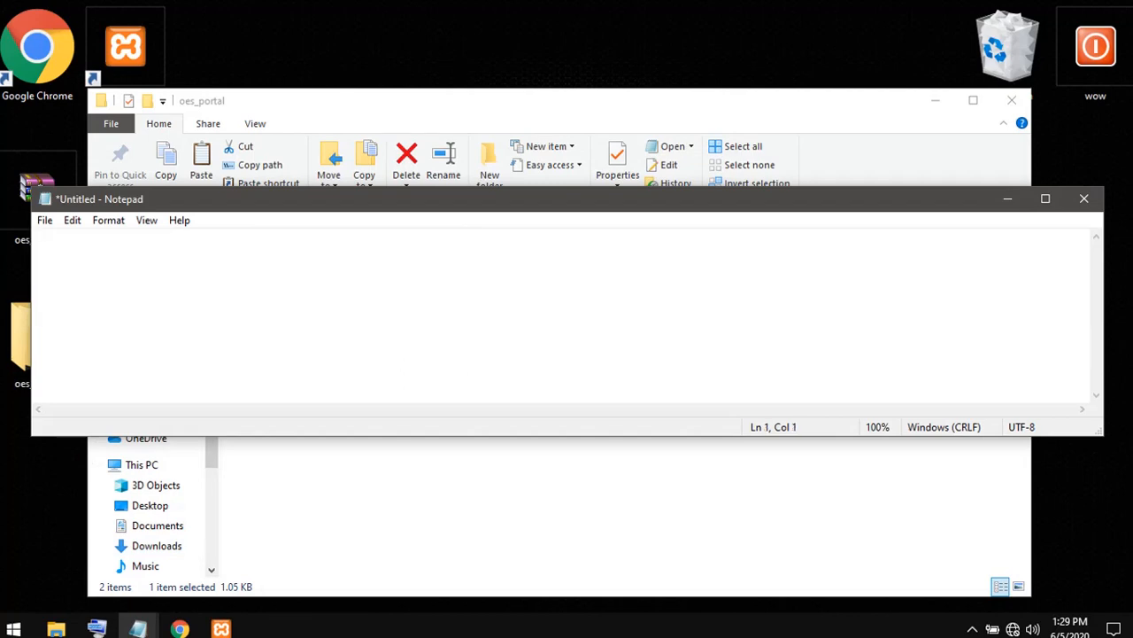
- Write "my xammp install Drive E" in the empty Notepad note and minimize the note
type("my xamm")
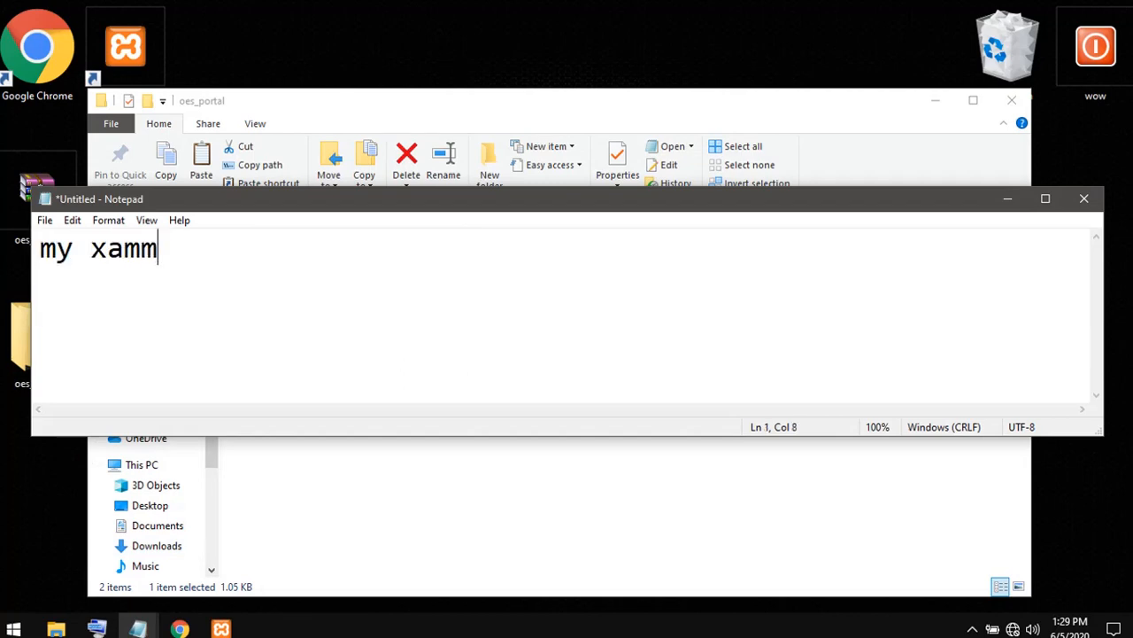
type("p is")
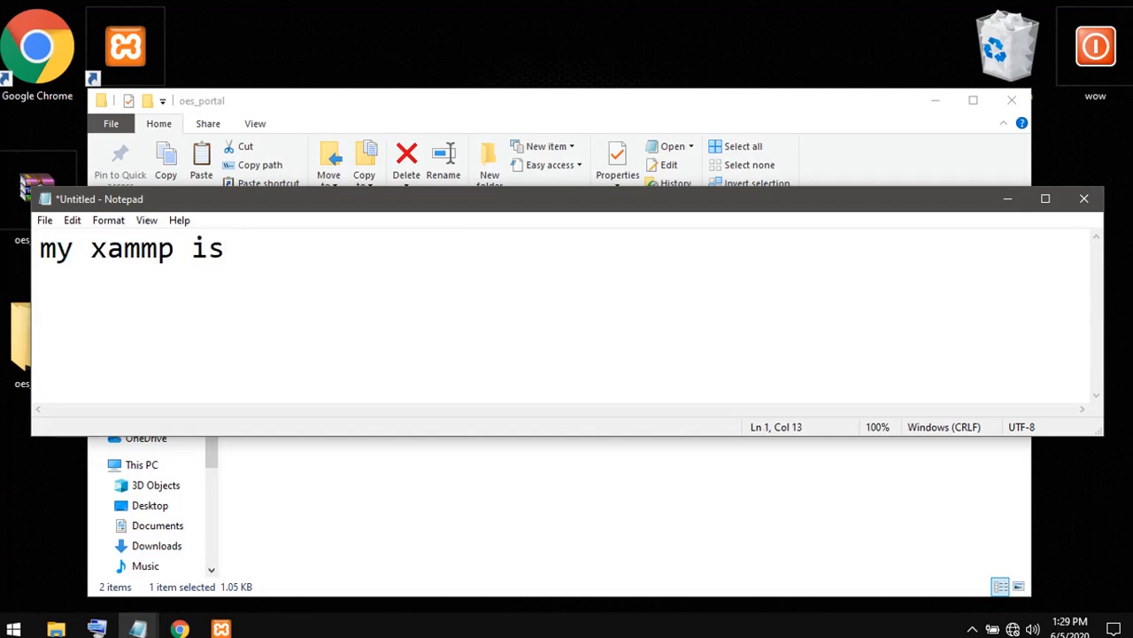
key("BackSpace")
key("BackSpace")
type("insta")
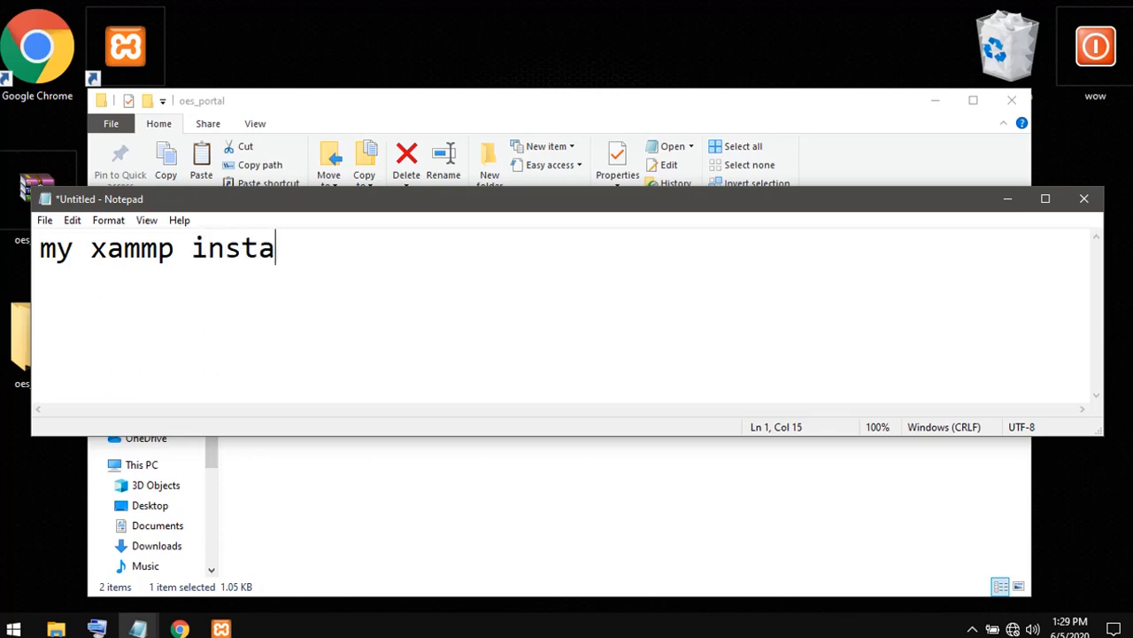
type("ll Dri")
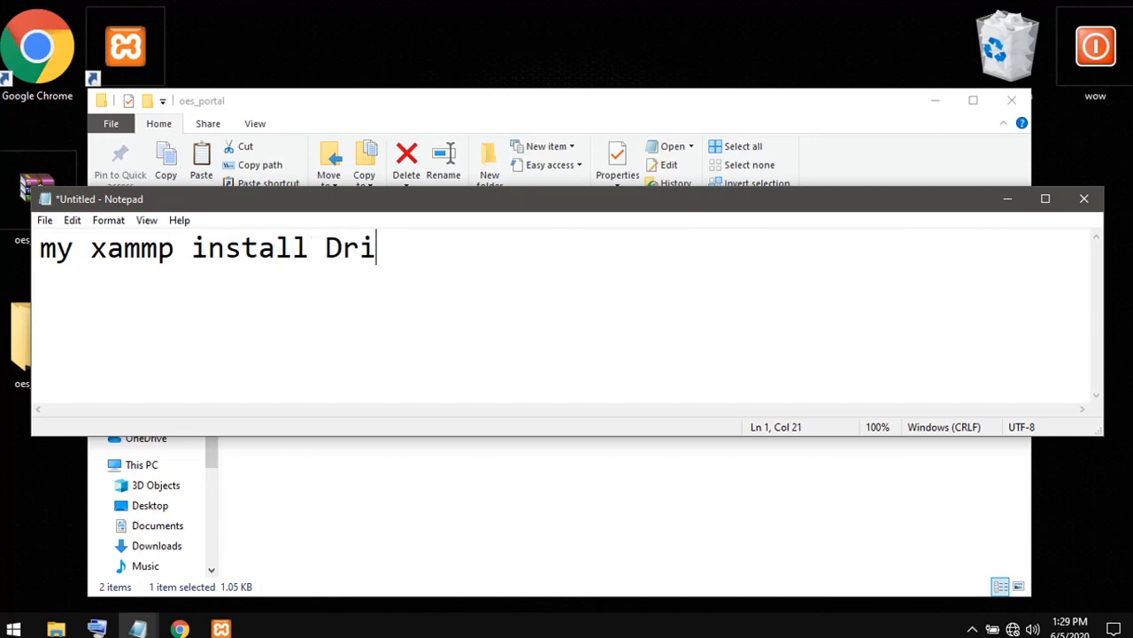
type("ve E")
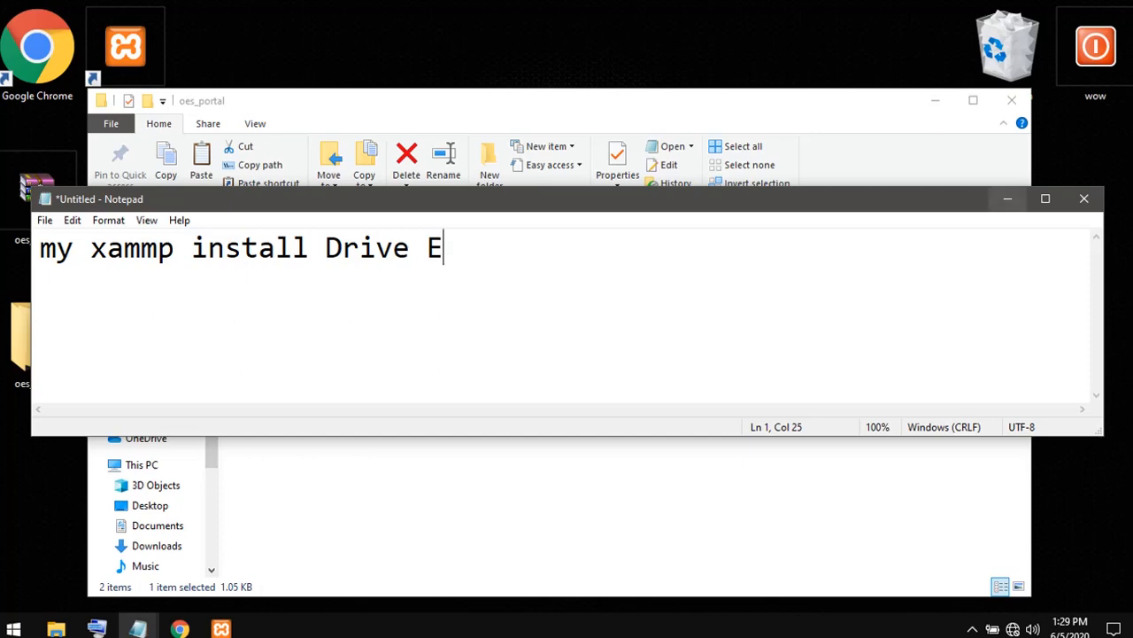
left_click(1008, 199)
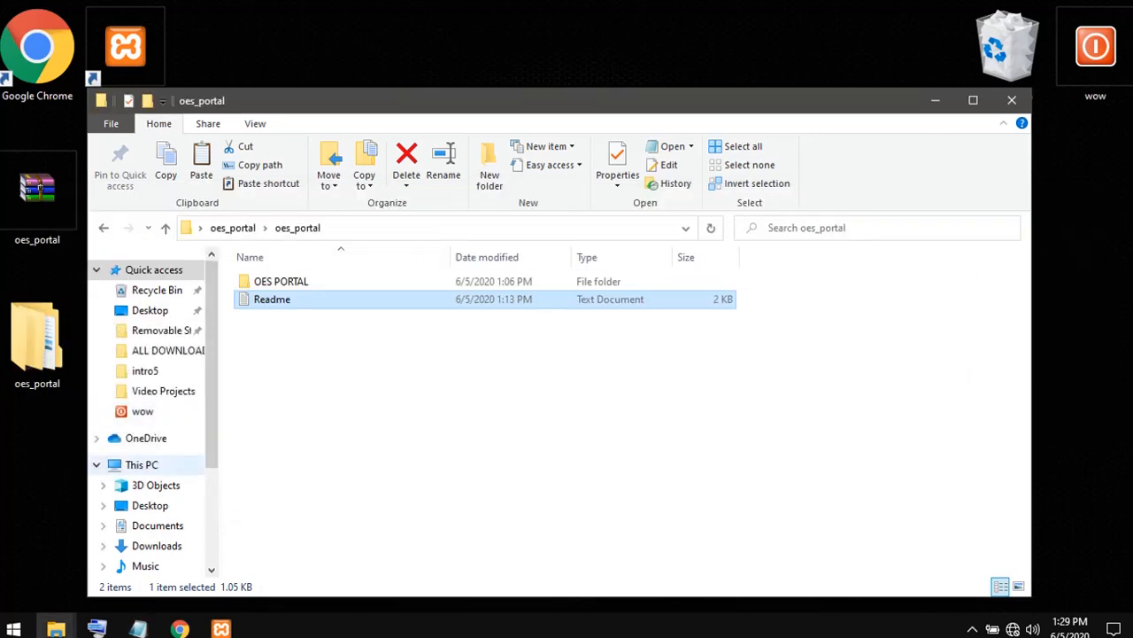
- Paste the copied oes_portal folder into the xampp\htdocs folder on drive E
left_click(141, 464)
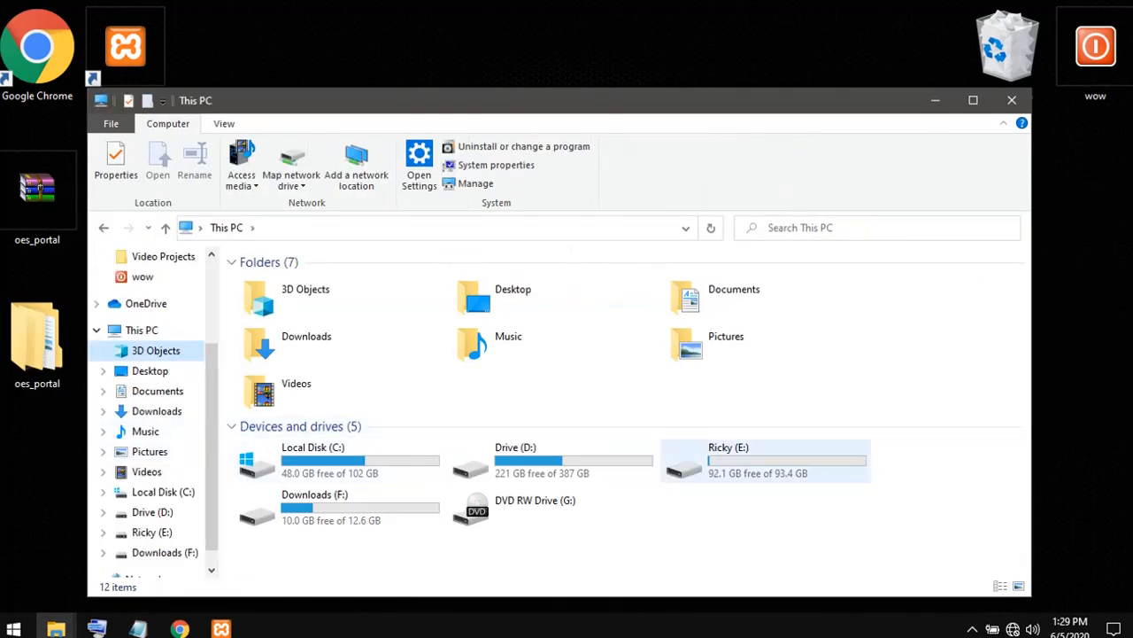
double_click(721, 471)
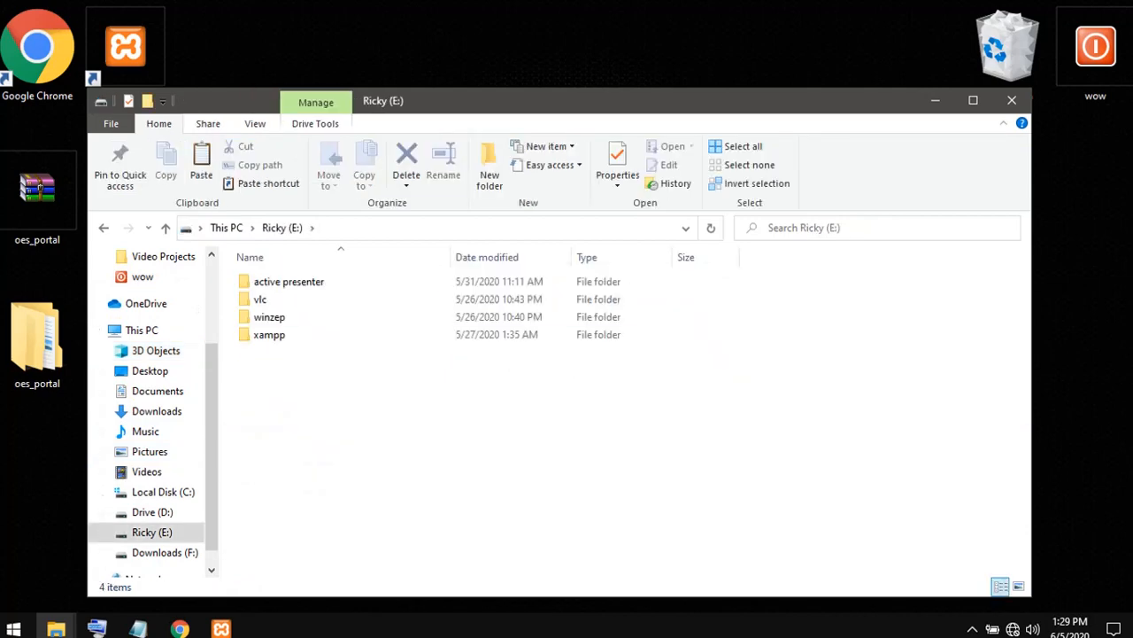
double_click(269, 334)
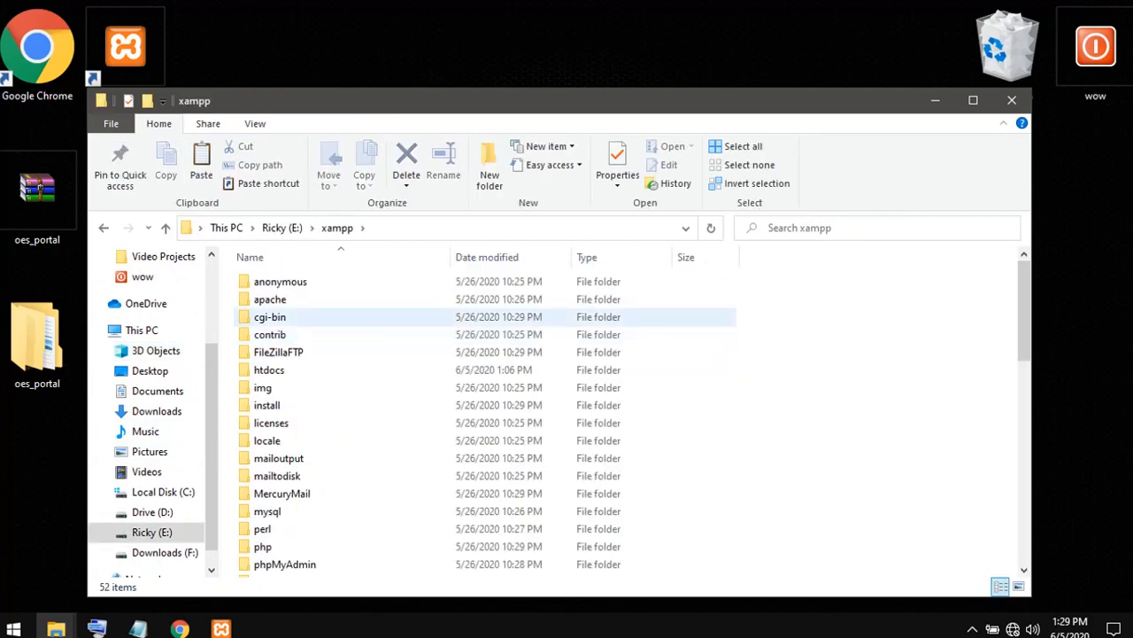
double_click(269, 369)
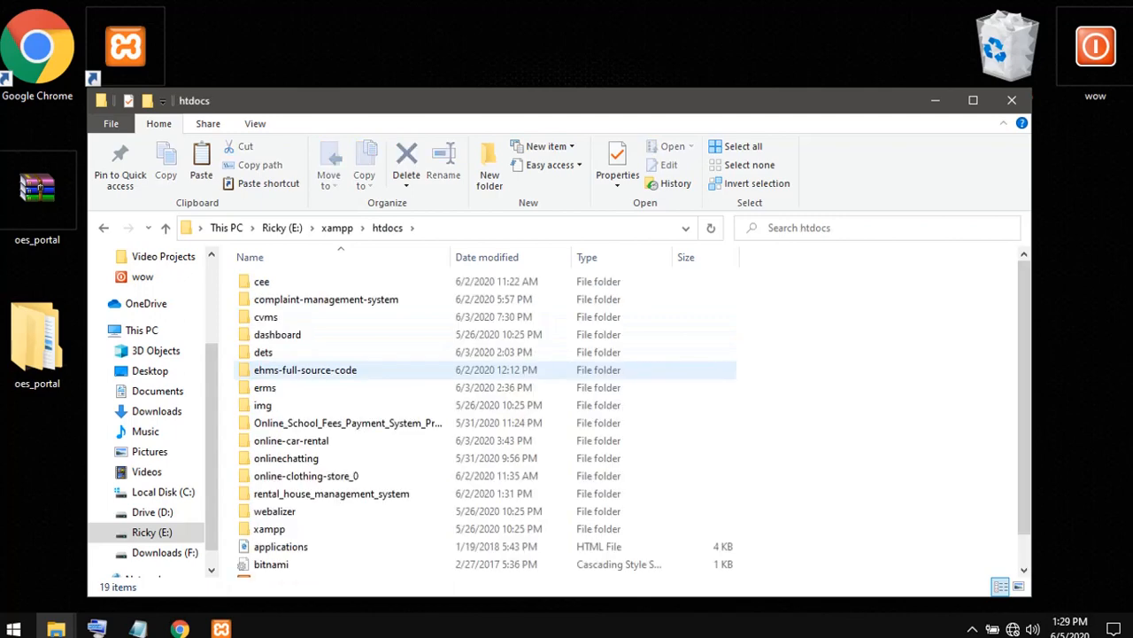
right_click(847, 325)
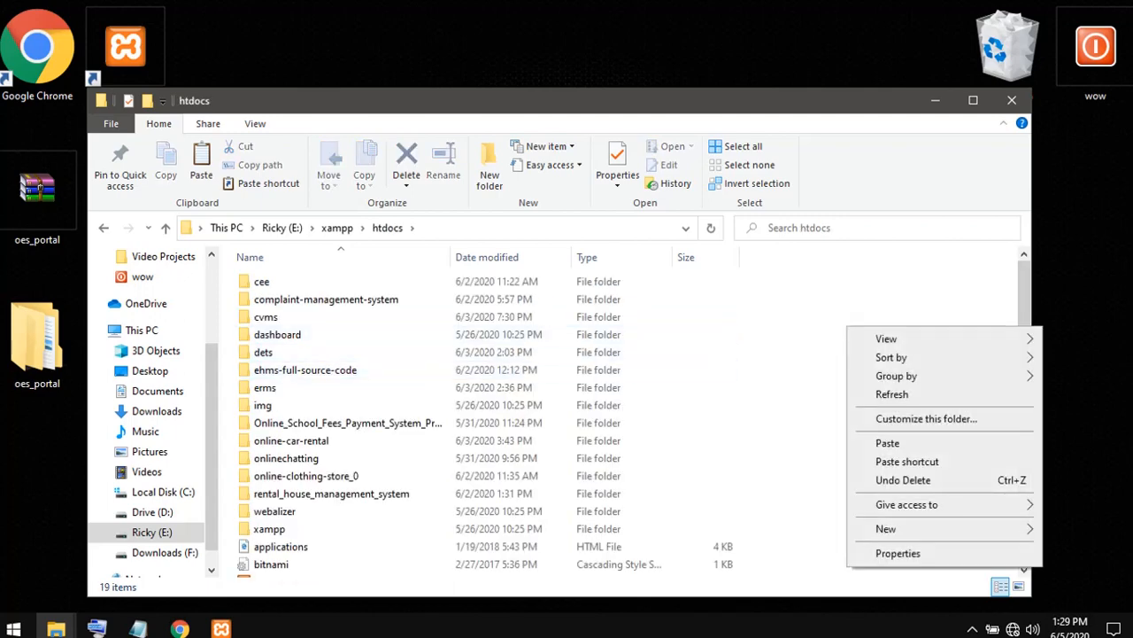
left_click(887, 443)
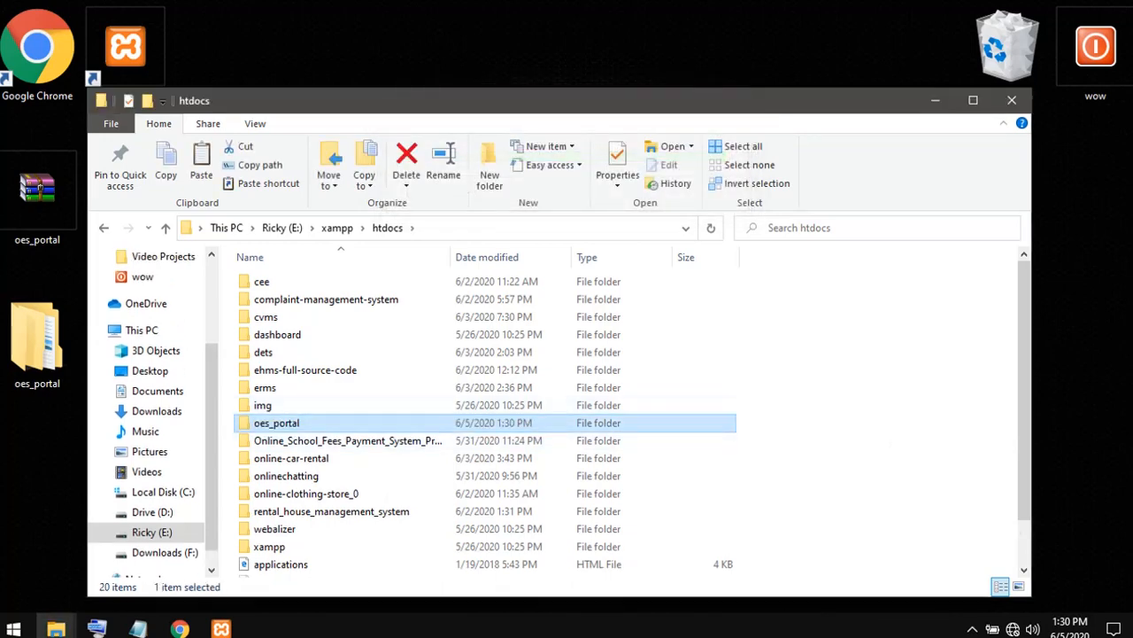
- Open the admin PHP file from the pasted oes_portal\oes_portal\OES PORTAL\Source Code folder in Notepad++
double_click(292, 423)
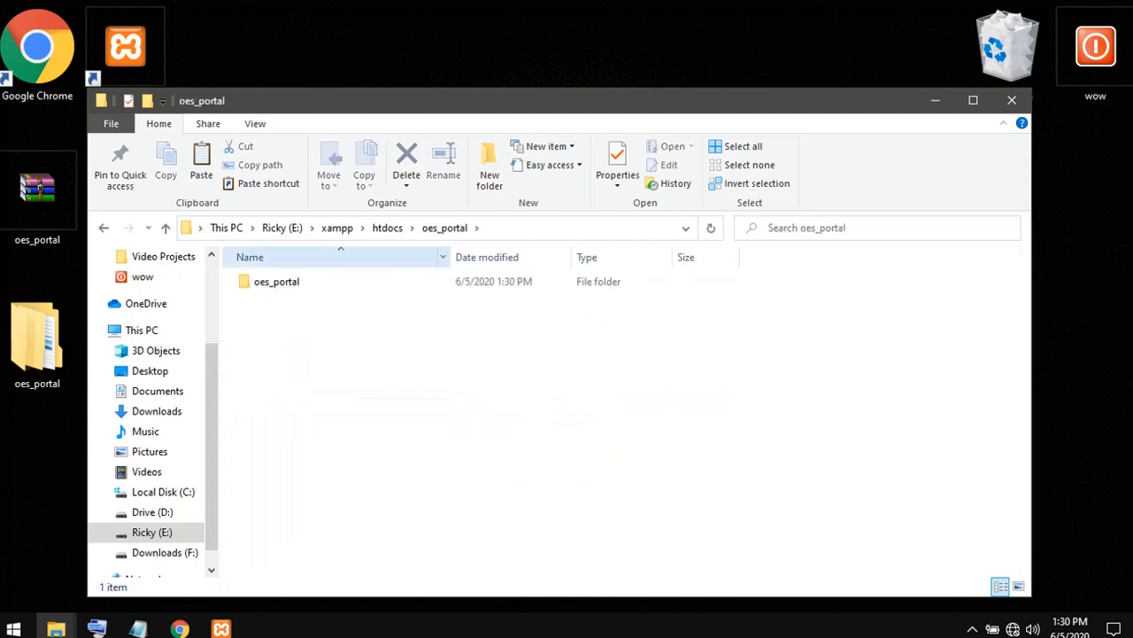
double_click(277, 281)
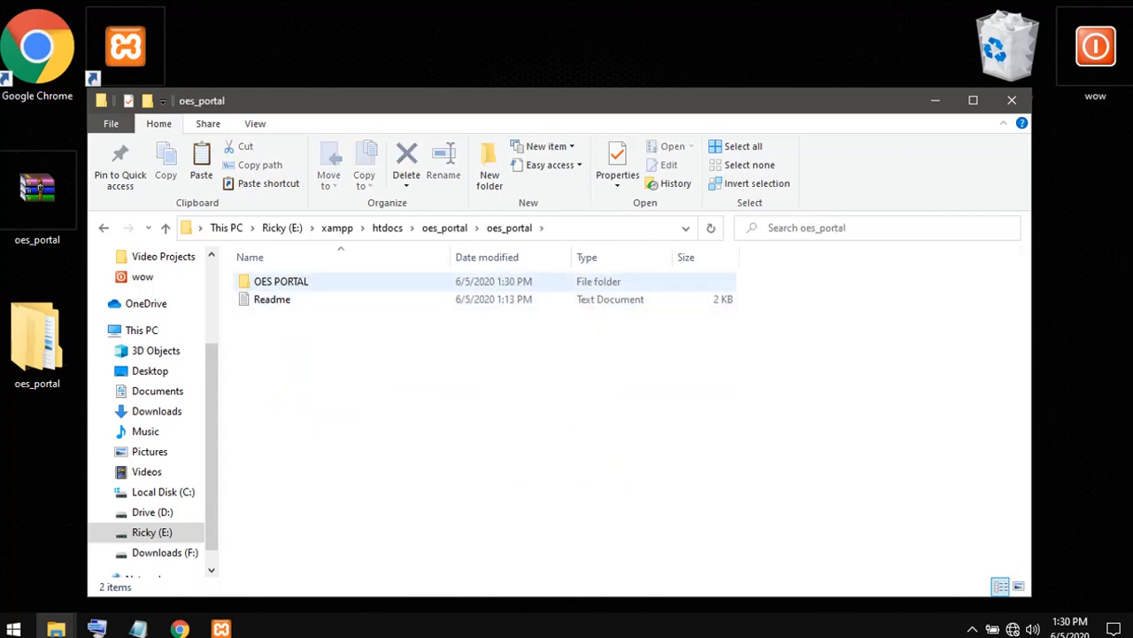
double_click(276, 282)
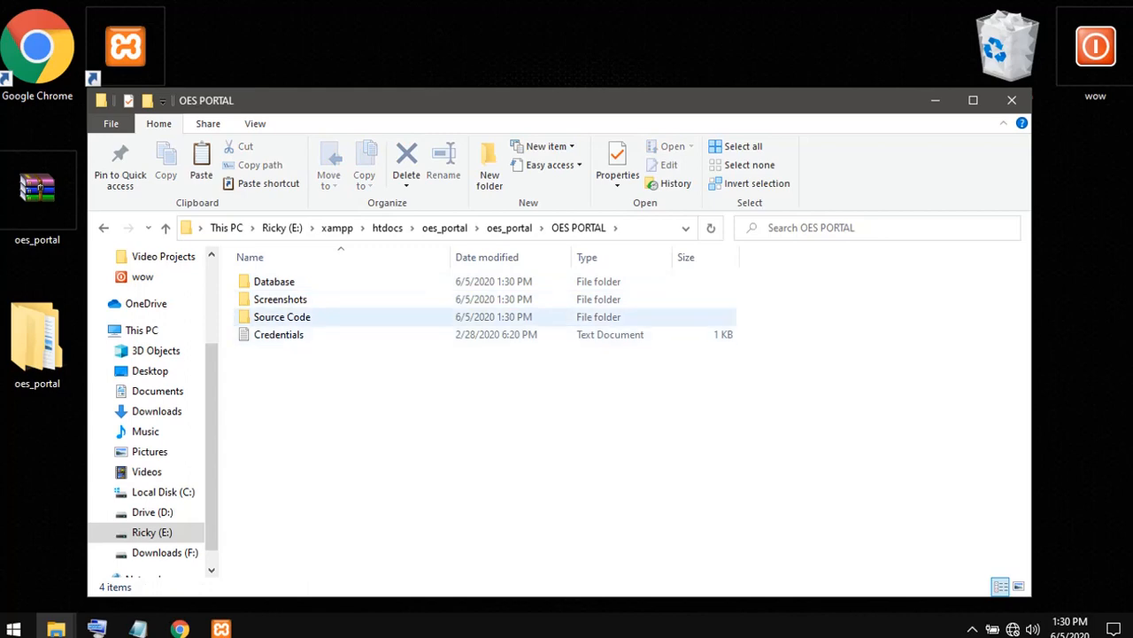
double_click(282, 316)
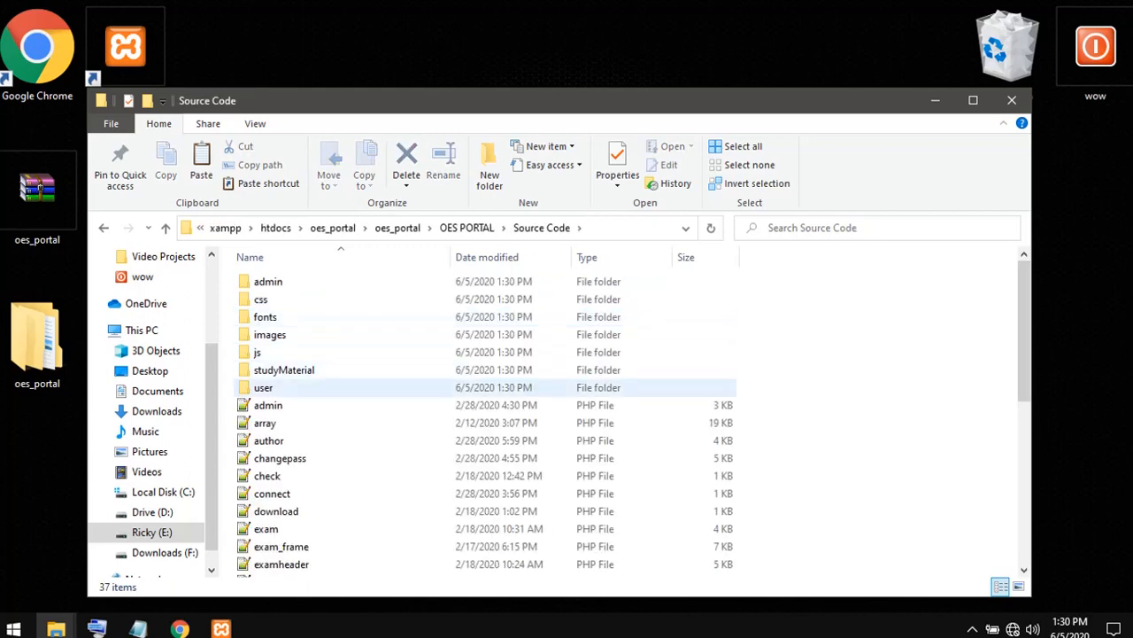
right_click(294, 401)
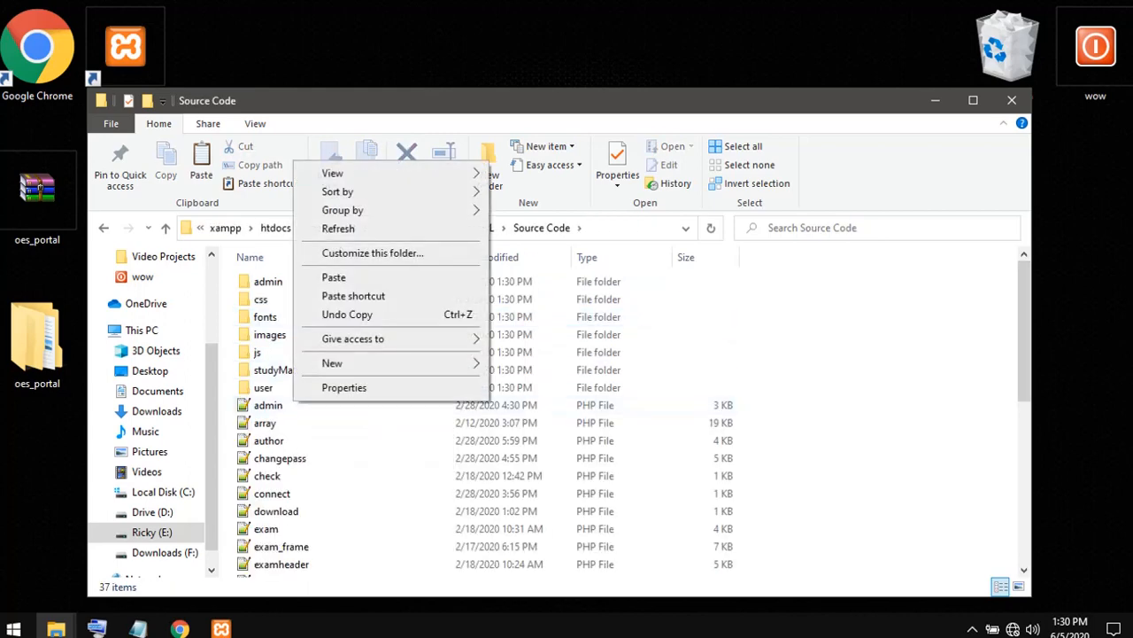
left_click(276, 405)
right_click(276, 403)
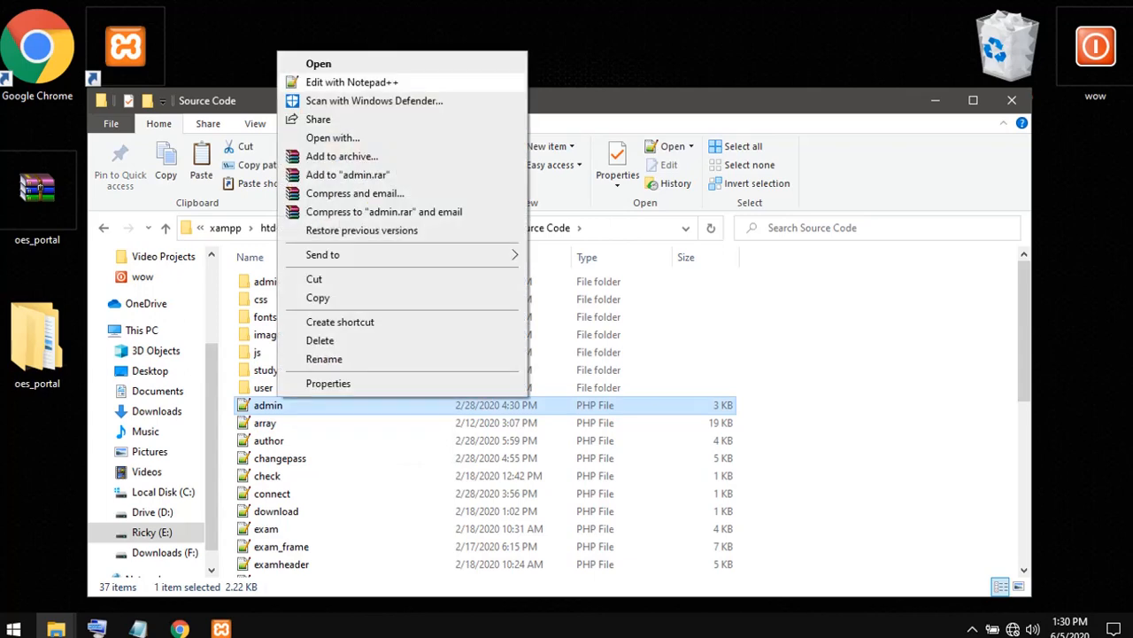
left_click(352, 81)
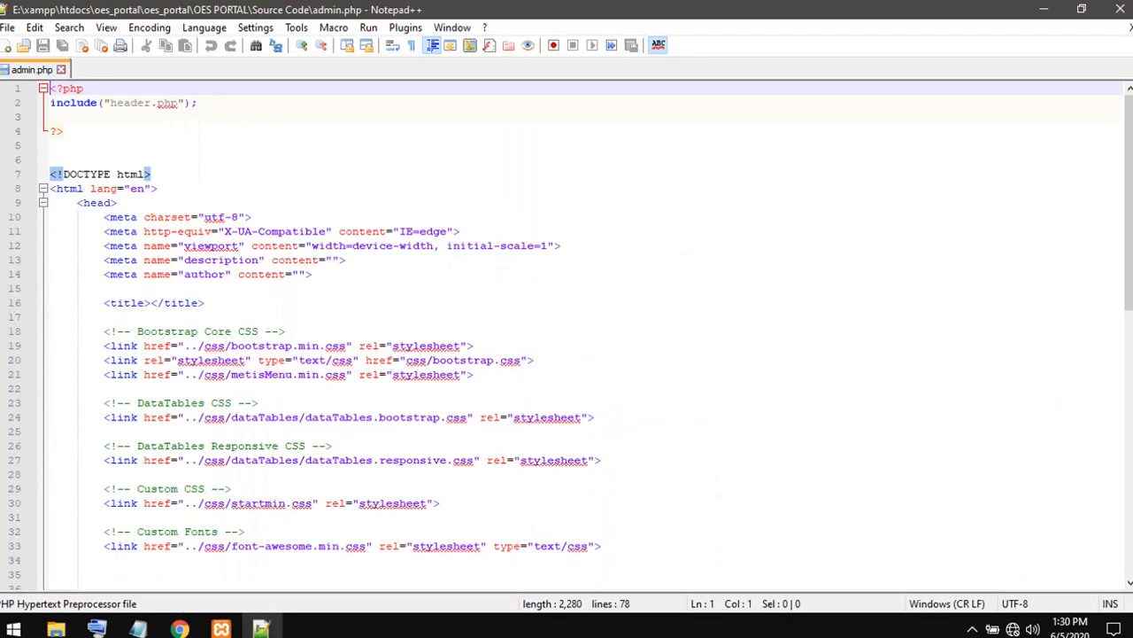
- Launch admin.php in Chrome and load it through localhost by replacing the file:///E:/xampp/htdocs/ part of the address with localhost/
left_click(368, 28)
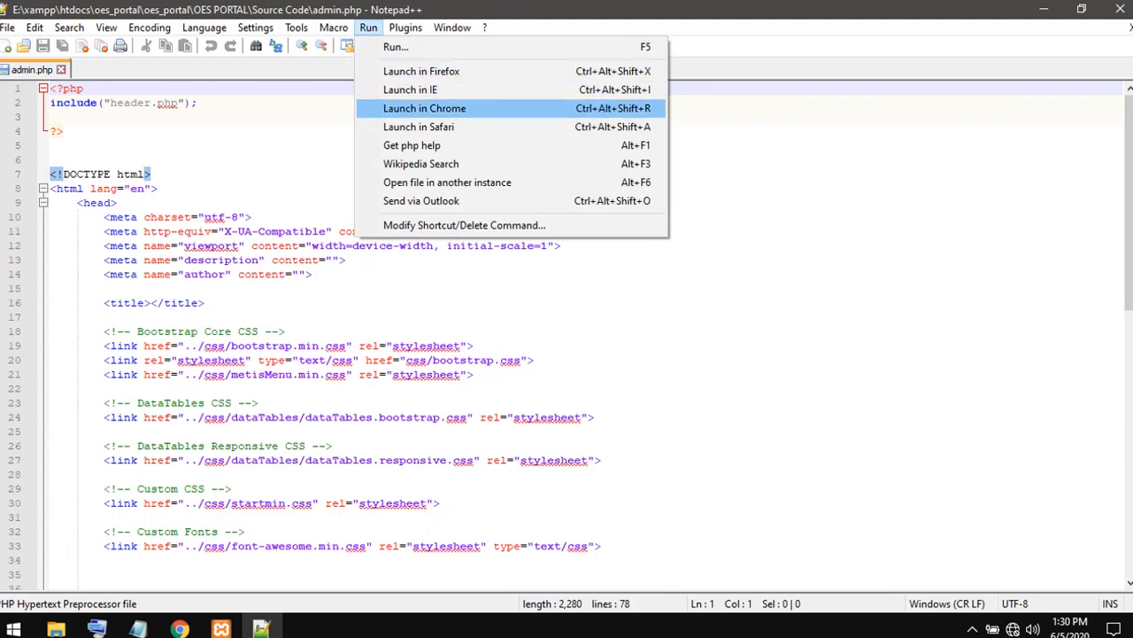
left_click(424, 108)
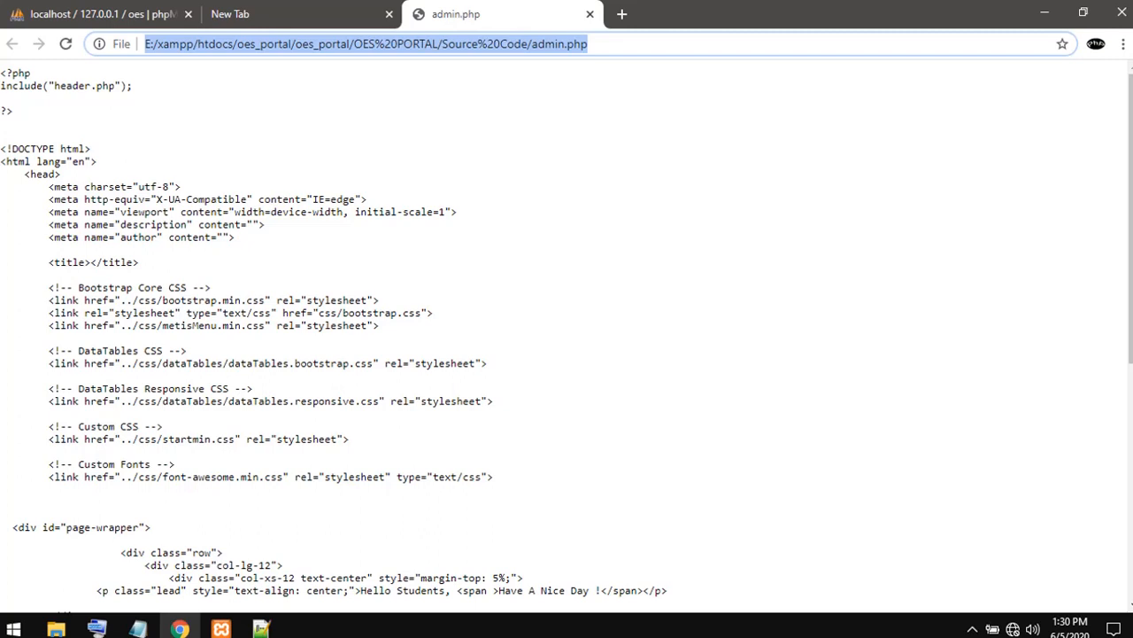
left_click(255, 43)
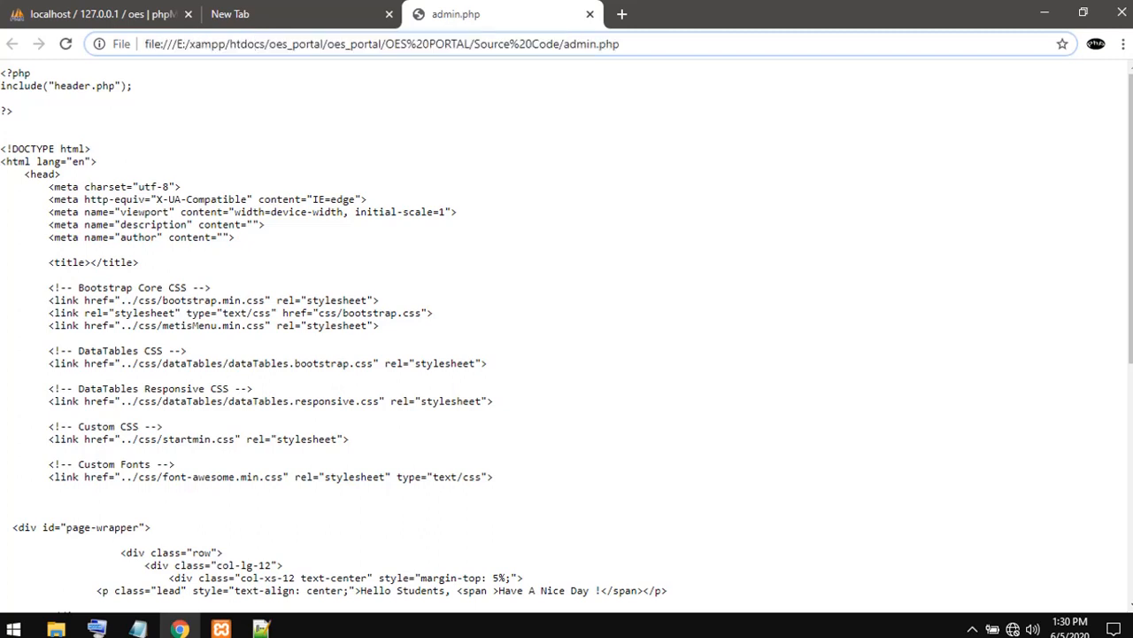
left_click_drag(268, 44, 145, 44)
key("BackSpace")
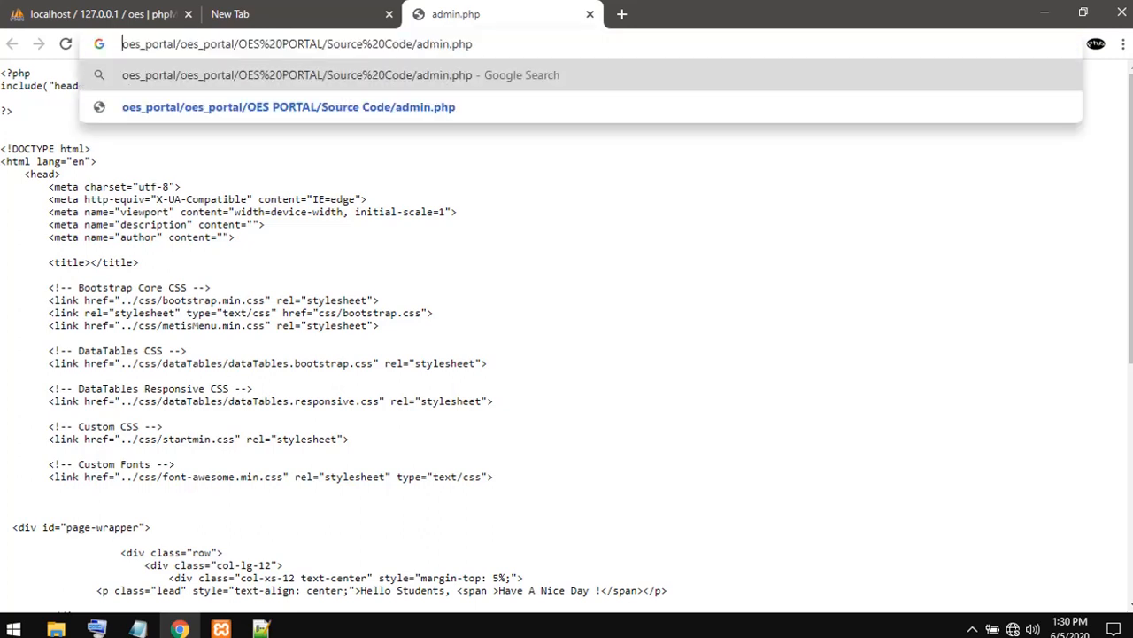
type("localh")
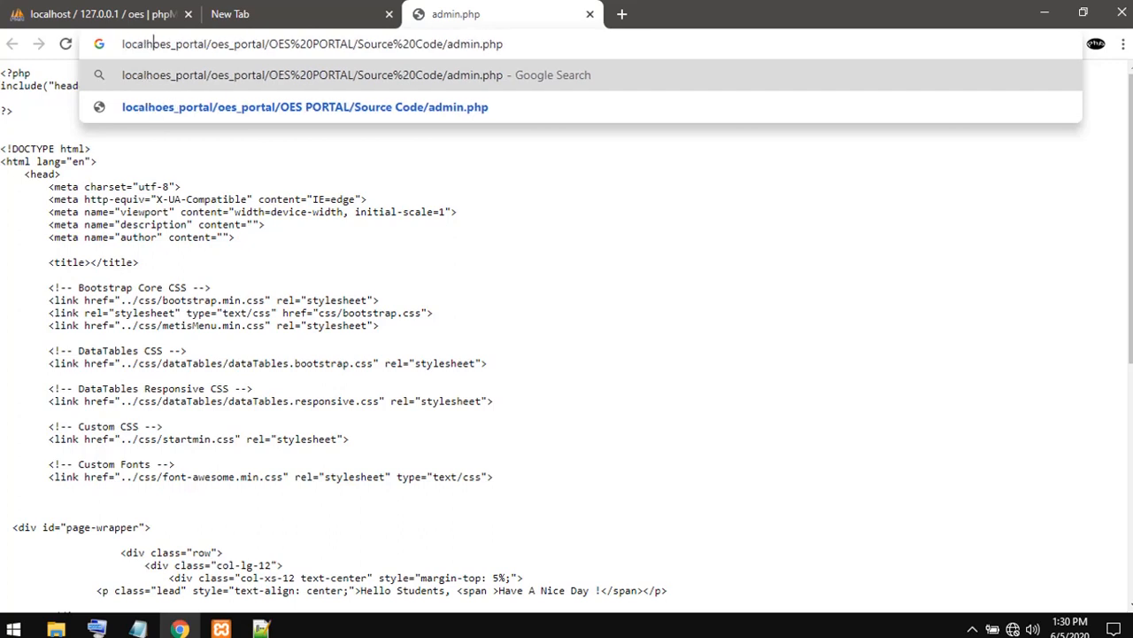
type("ost")
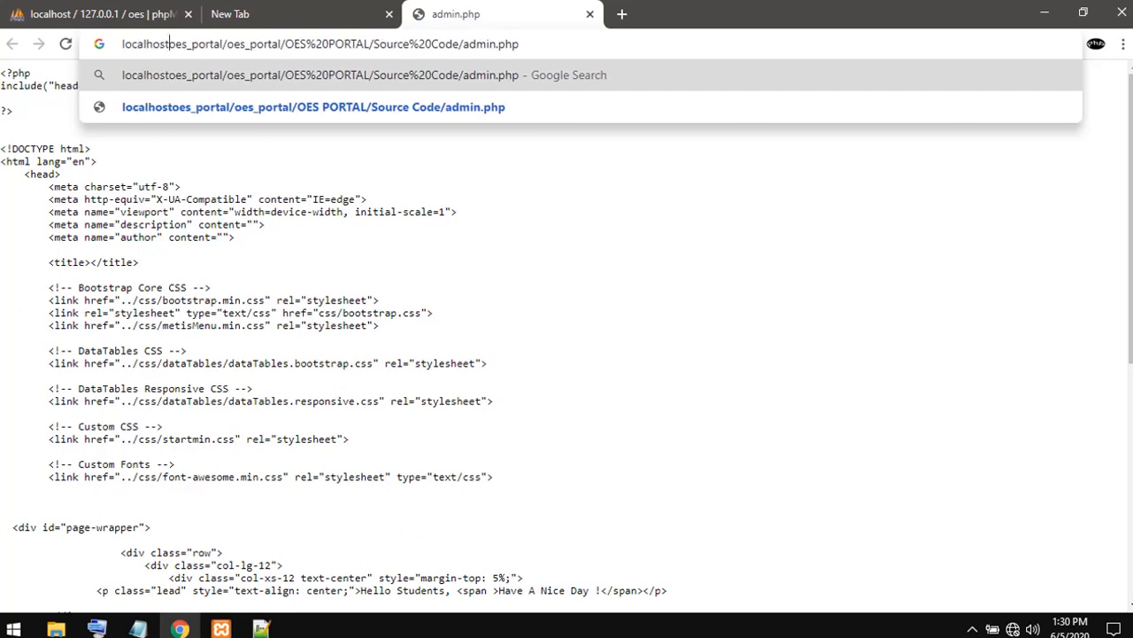
type("/")
key("Return")
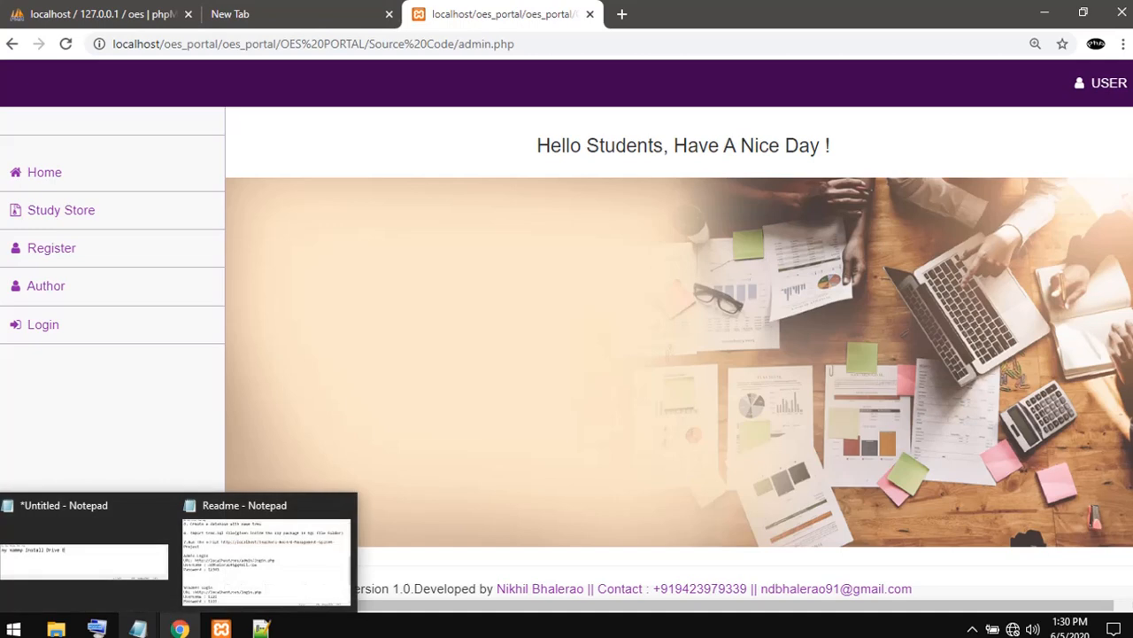
- Close the blank Chrome tab and bring the Source Code folder window to the front
left_click(137, 627)
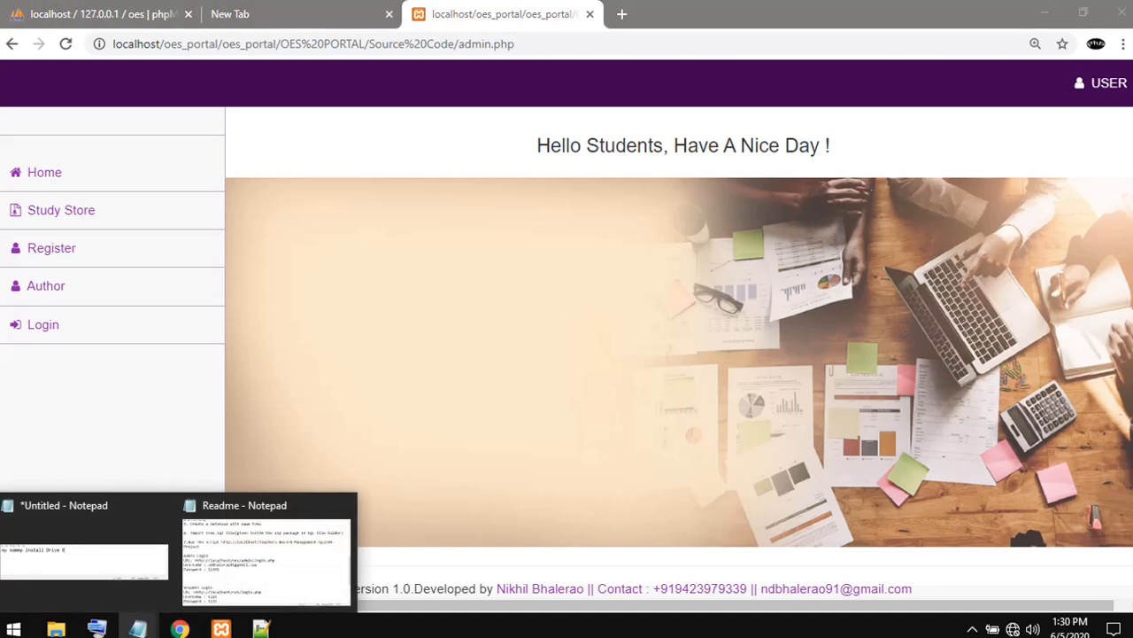
left_click(266, 14)
left_click(388, 14)
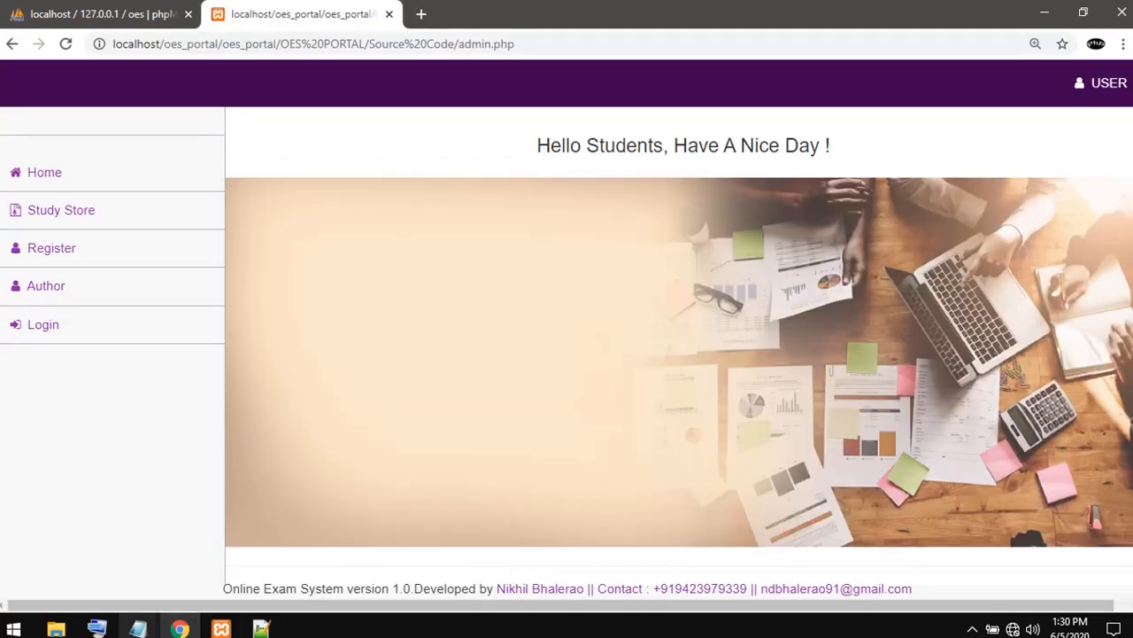
left_click(56, 629)
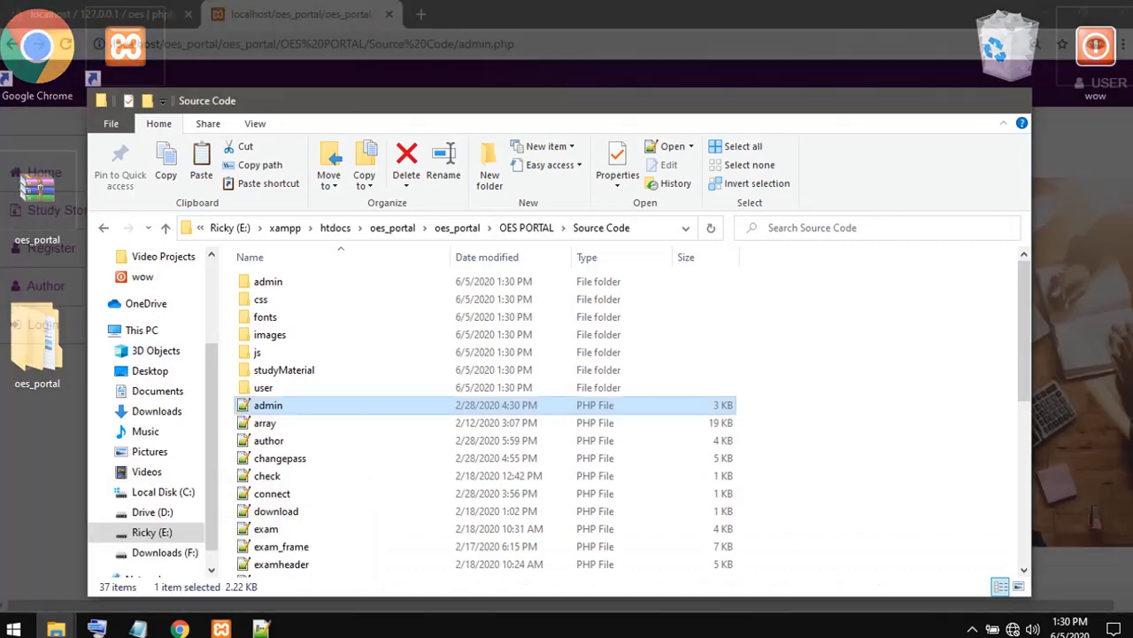
left_click(266, 558)
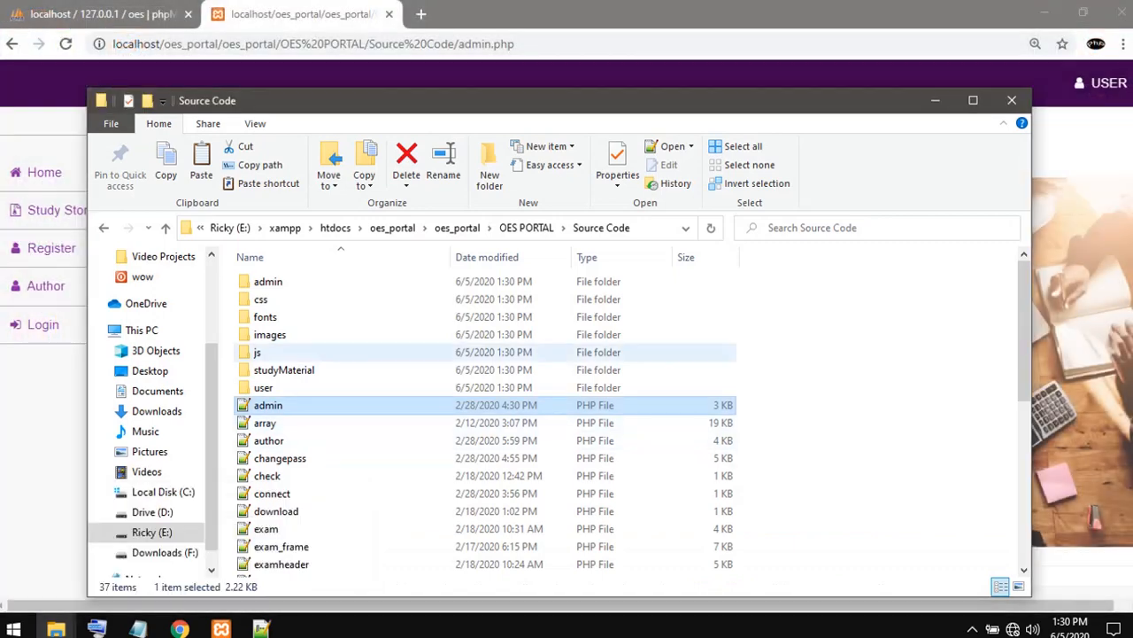
- Open the admin PHP file inside the Source Code\admin subfolder in Notepad++
left_click(268, 282)
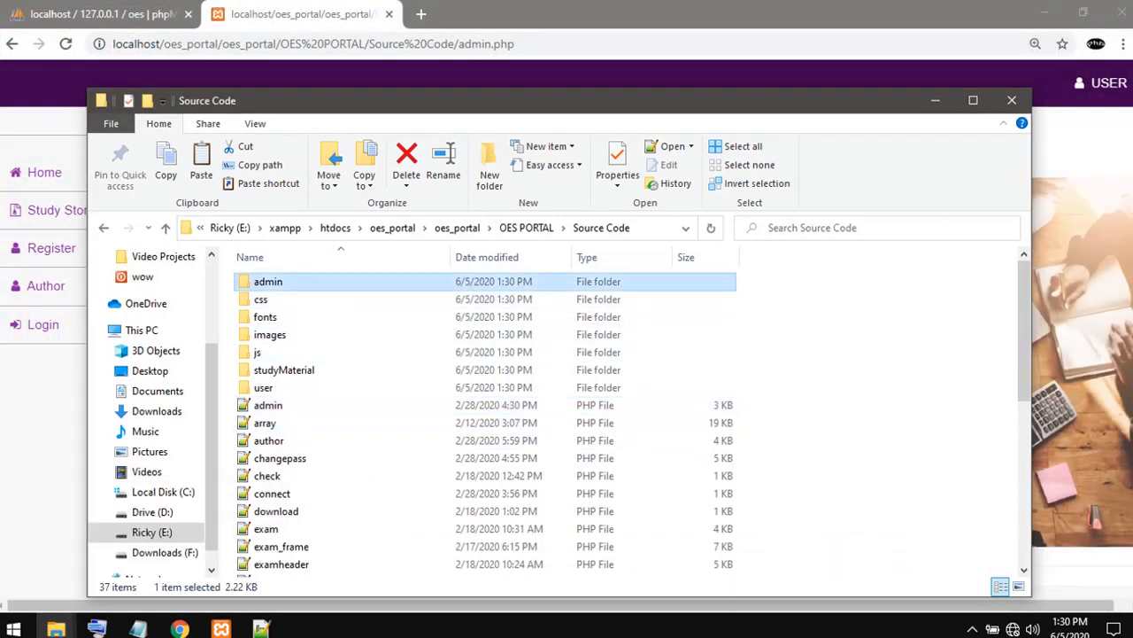
double_click(269, 281)
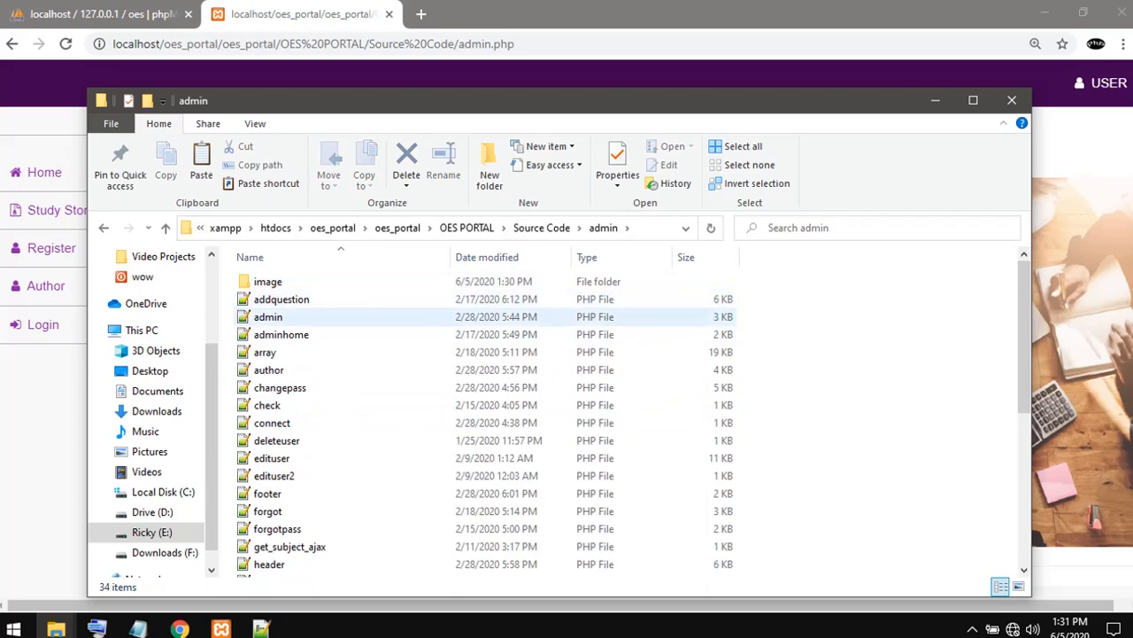
double_click(269, 316)
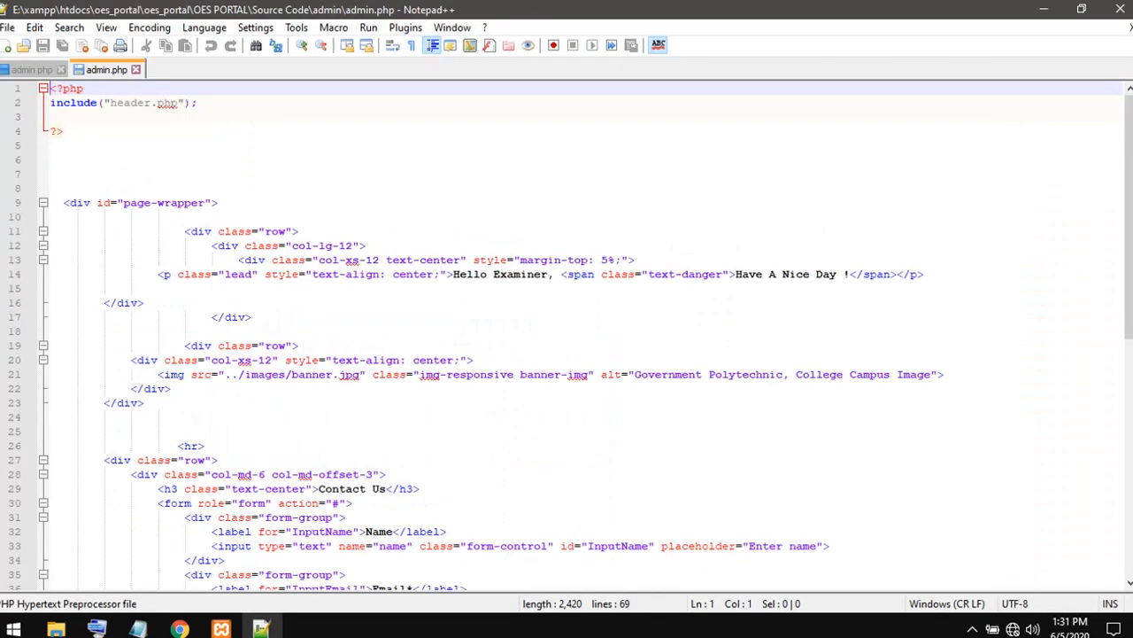
- Launch the admin subfolder's admin.php in Chrome and load it through localhost by replacing the address part before /oes_portal with localhost
left_click(368, 28)
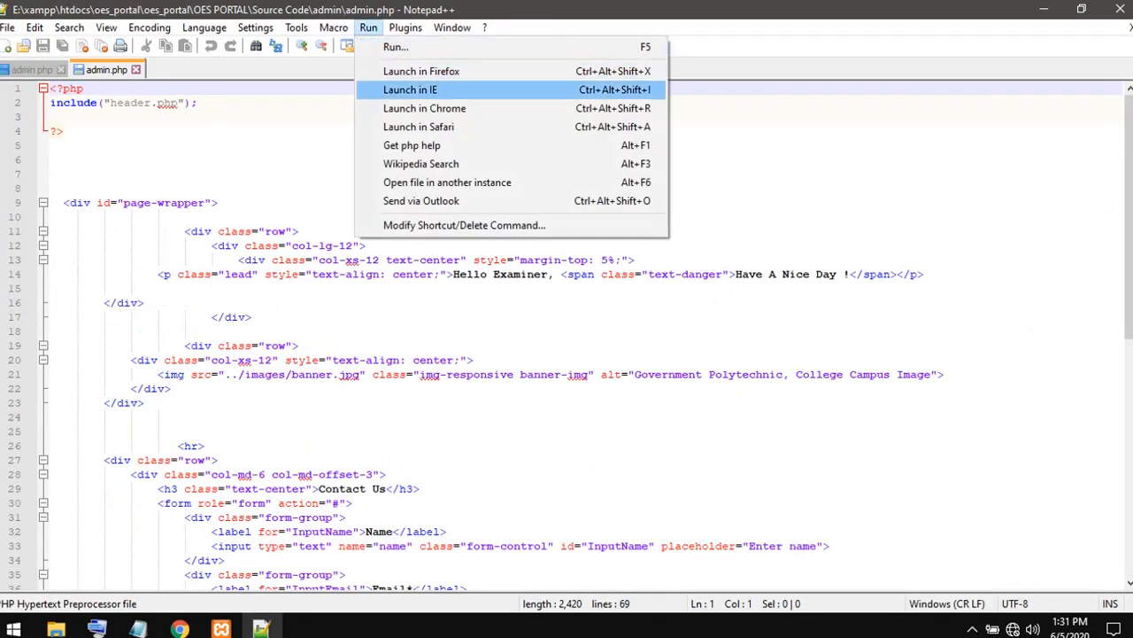
left_click(416, 106)
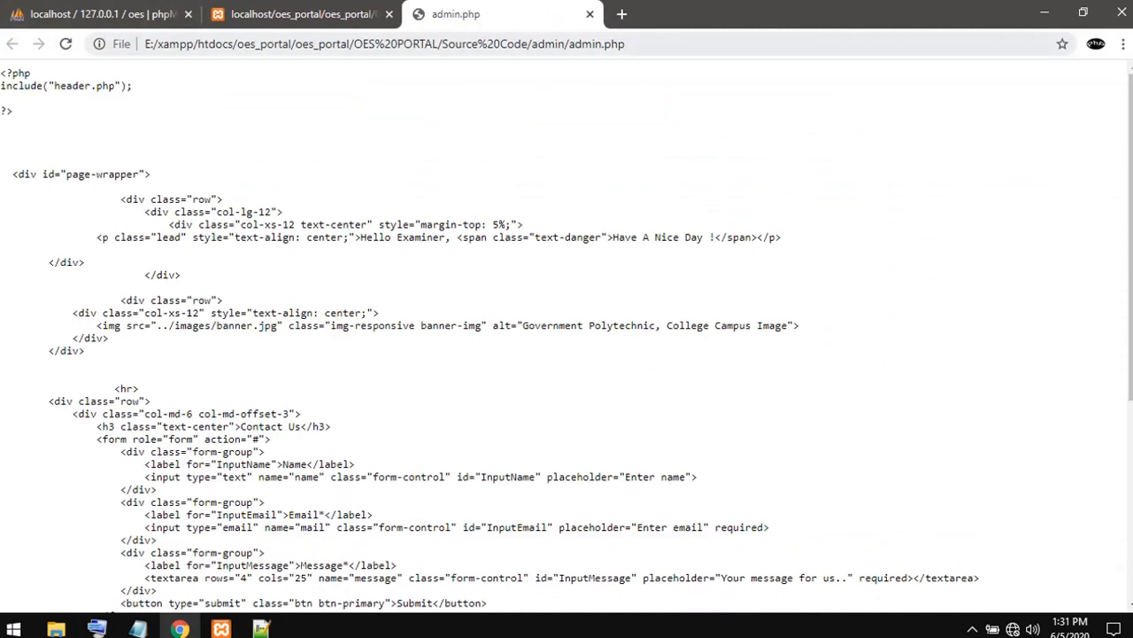
left_click_drag(232, 45, 141, 44)
key("BackSpace")
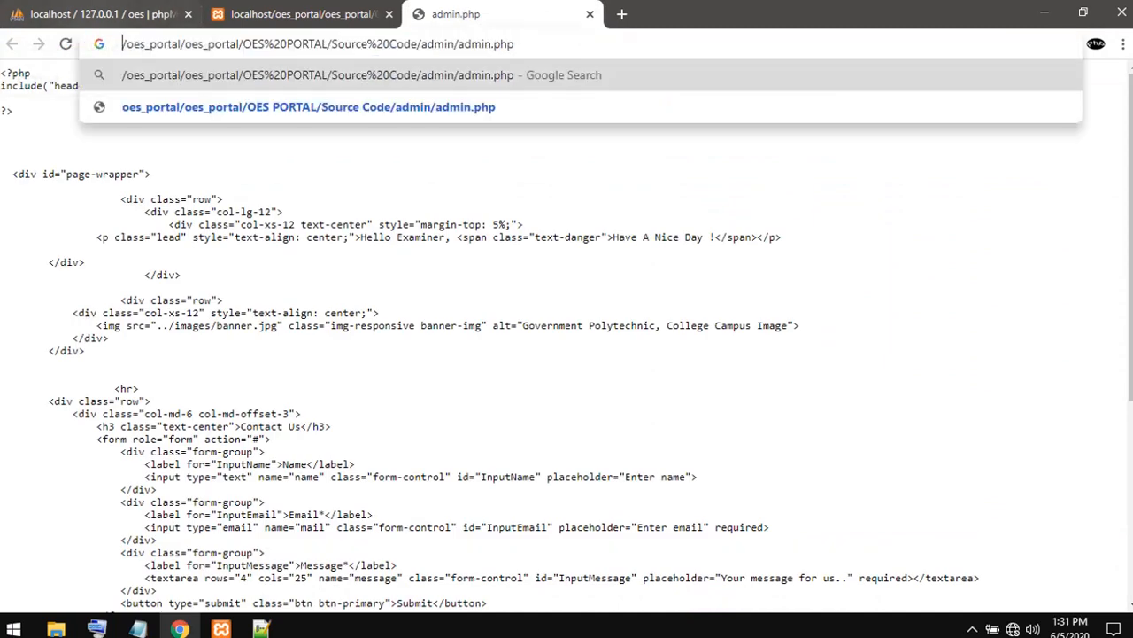
type("localhost")
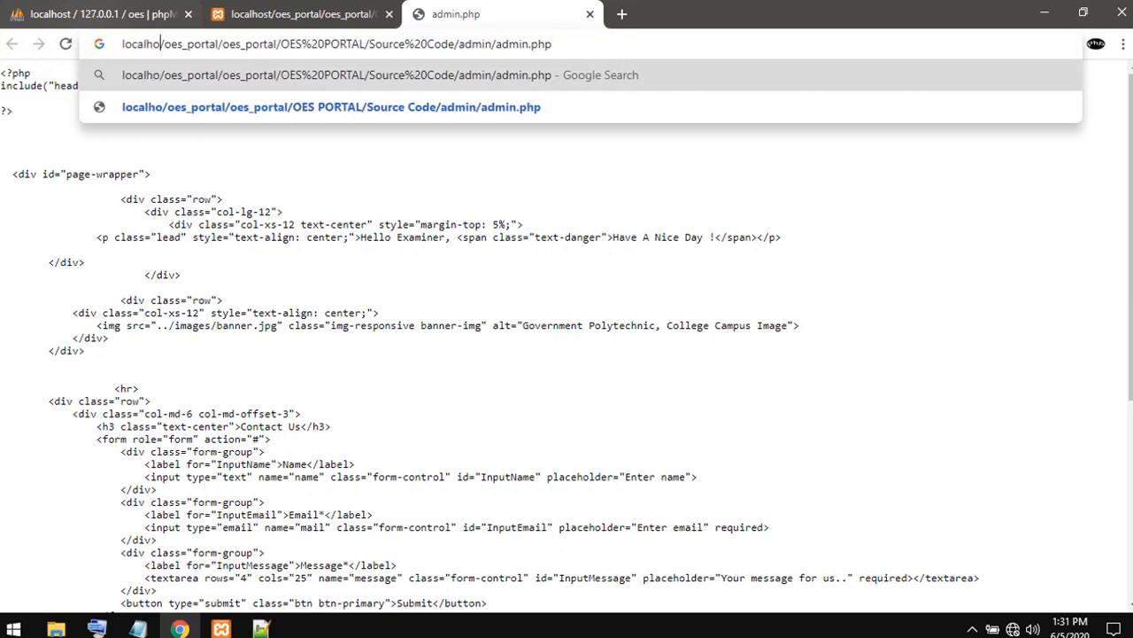
key("Return")
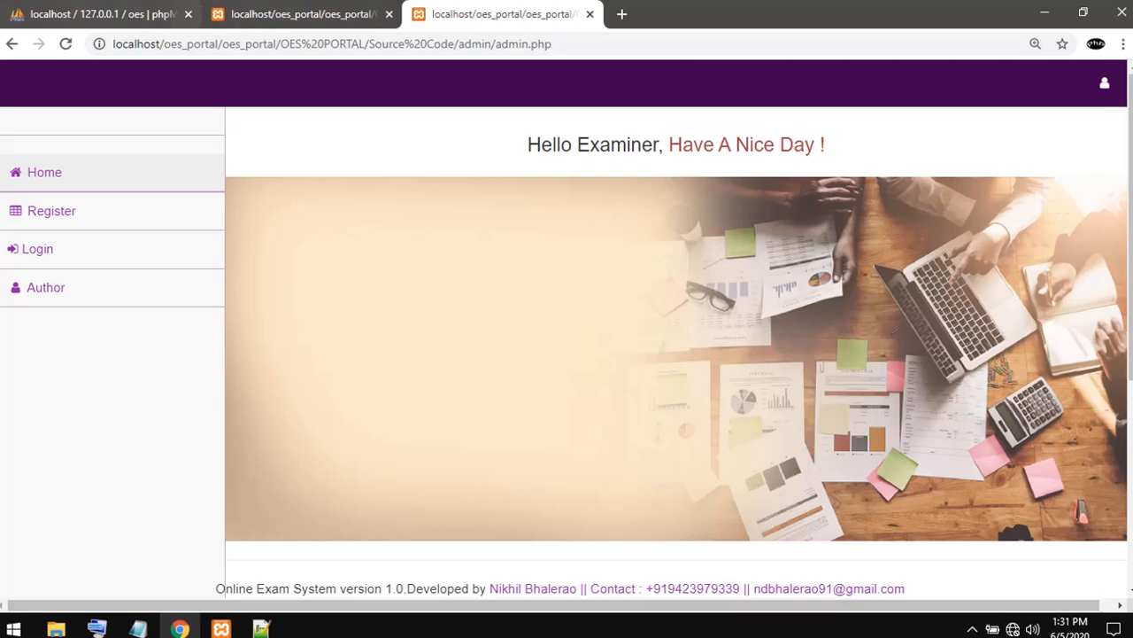
- Switch to the student page of the portal and replace the untitled Notepad note's text with "for "
left_click(288, 14)
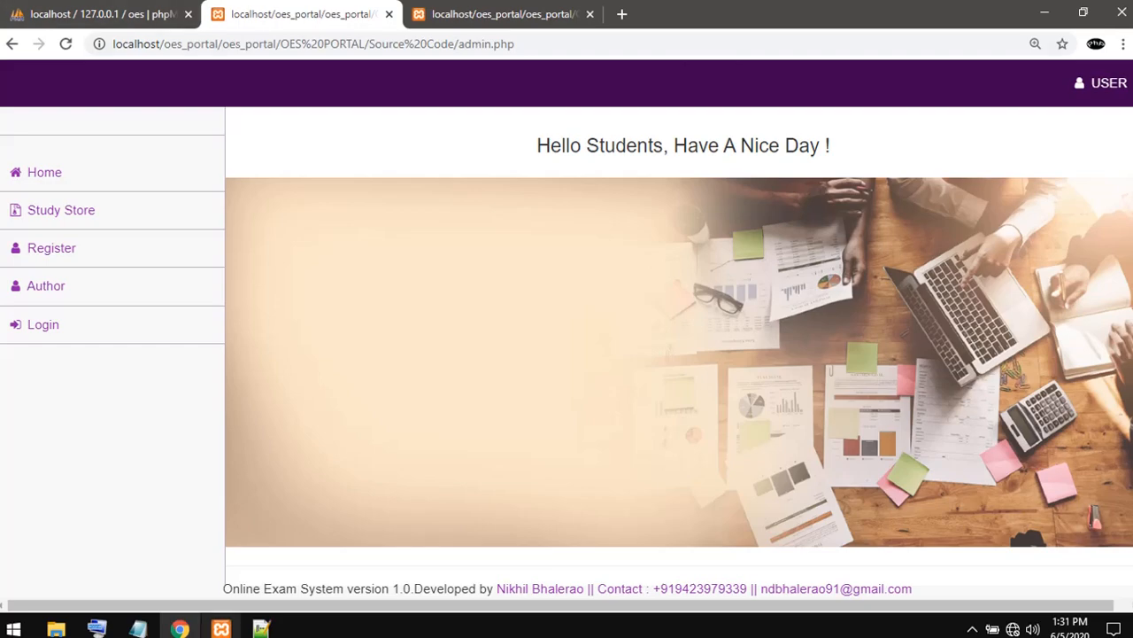
mouse_move(137, 627)
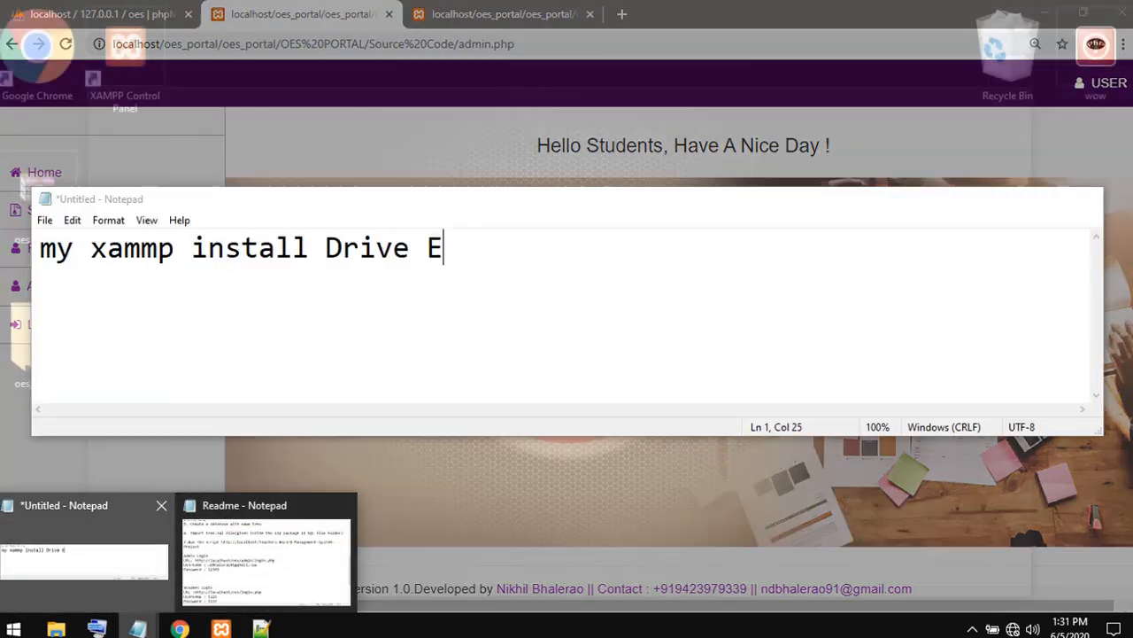
left_click(84, 544)
key("ctrl+a")
key("BackSpace")
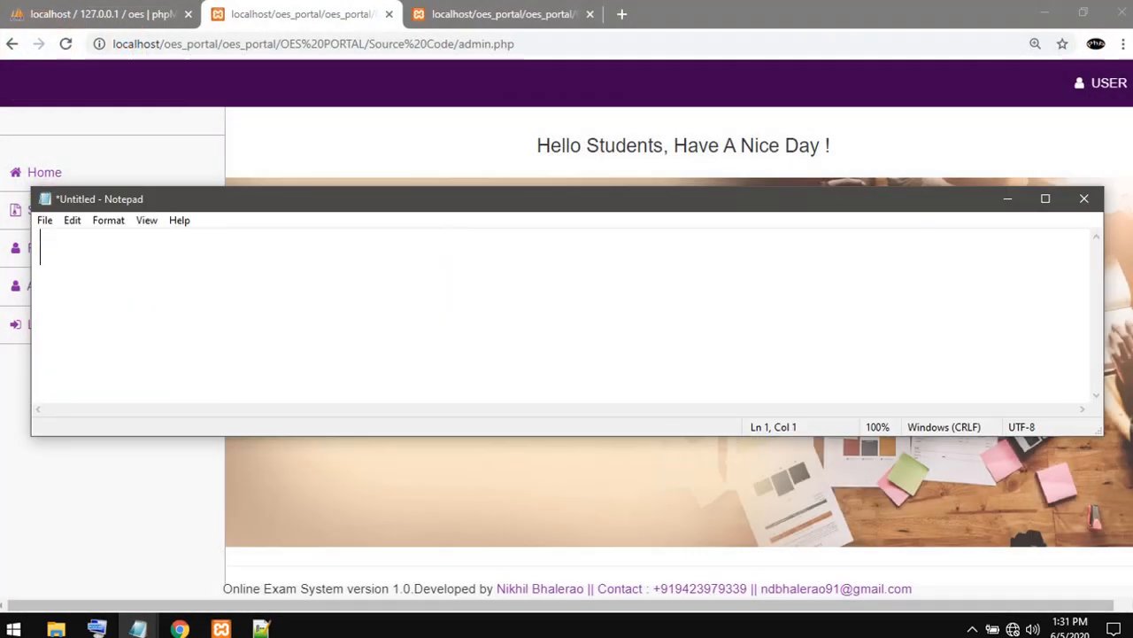
type("for ")
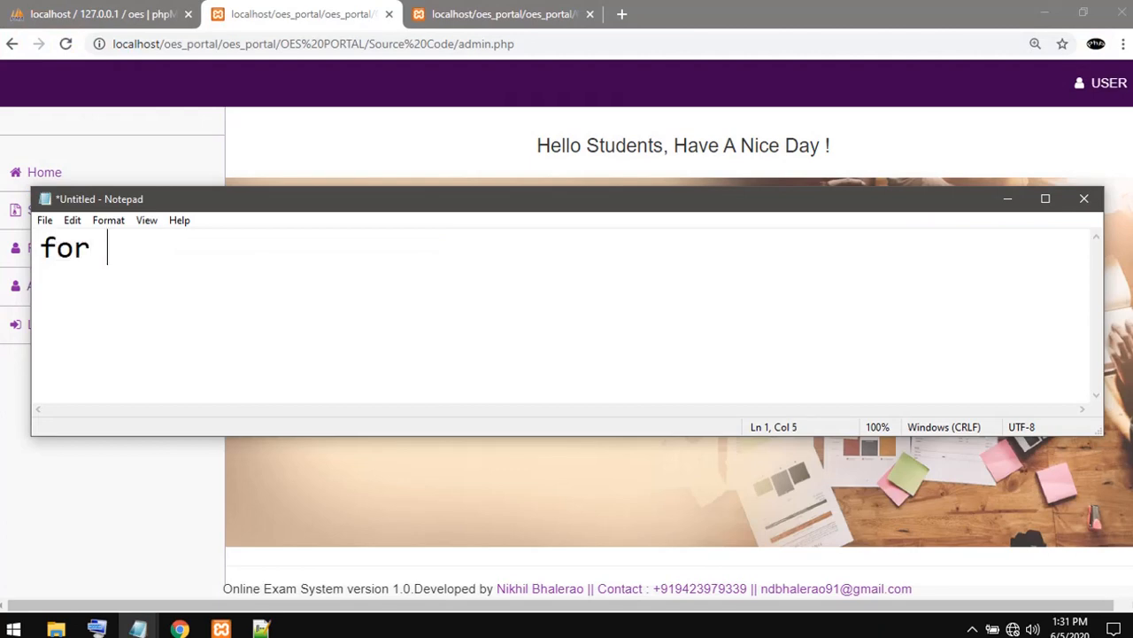
type("exam")
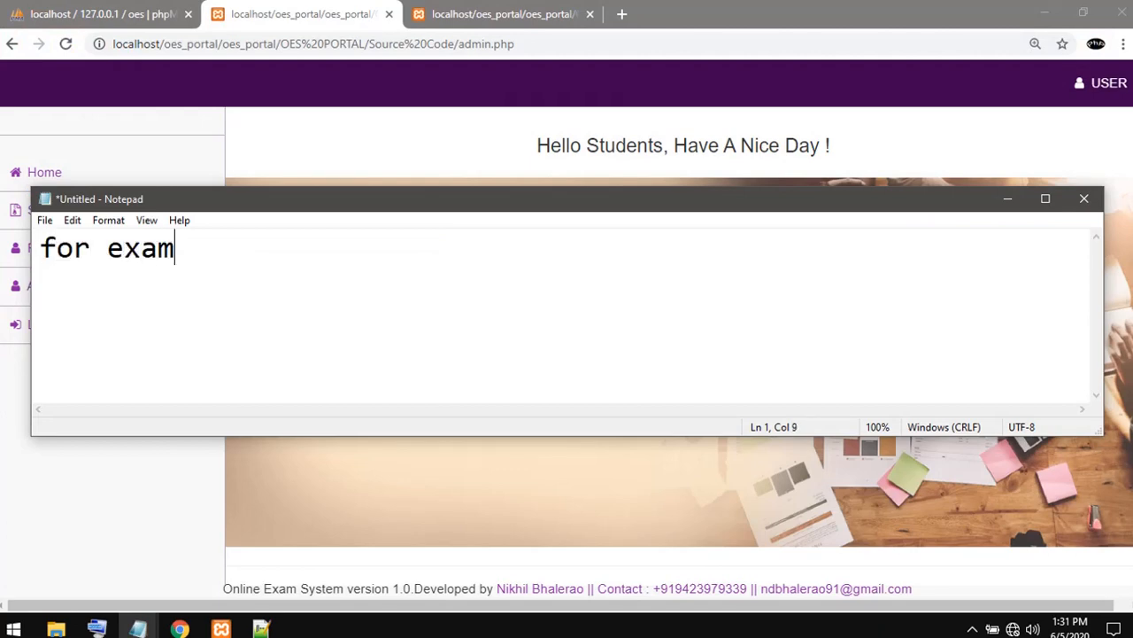
type("ina")
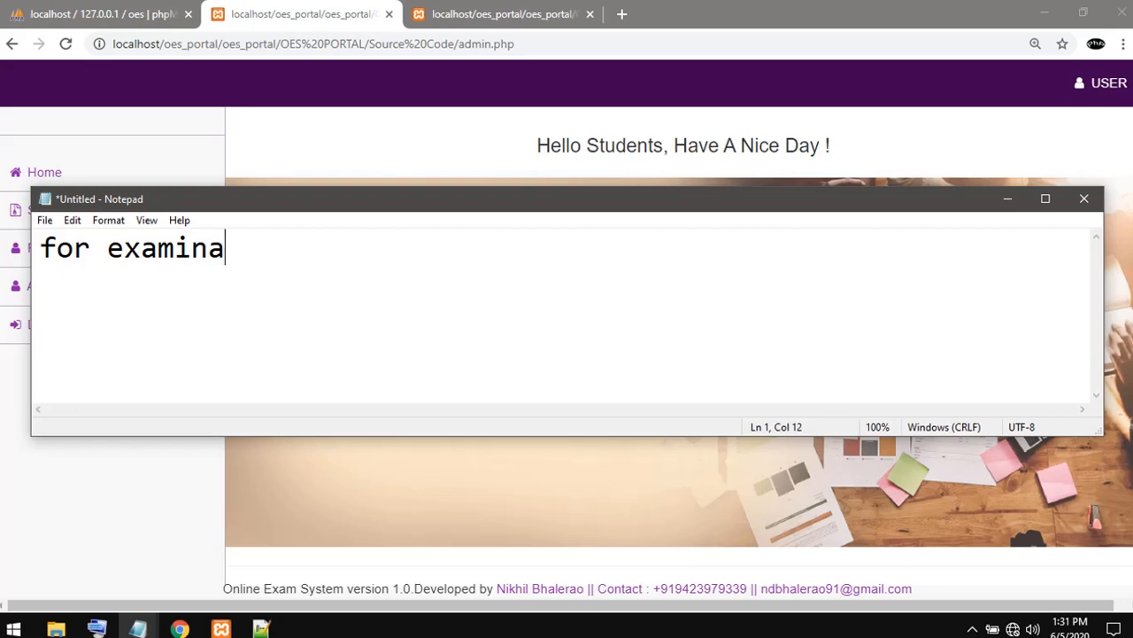
left_click_drag(531, 199, 644, 265)
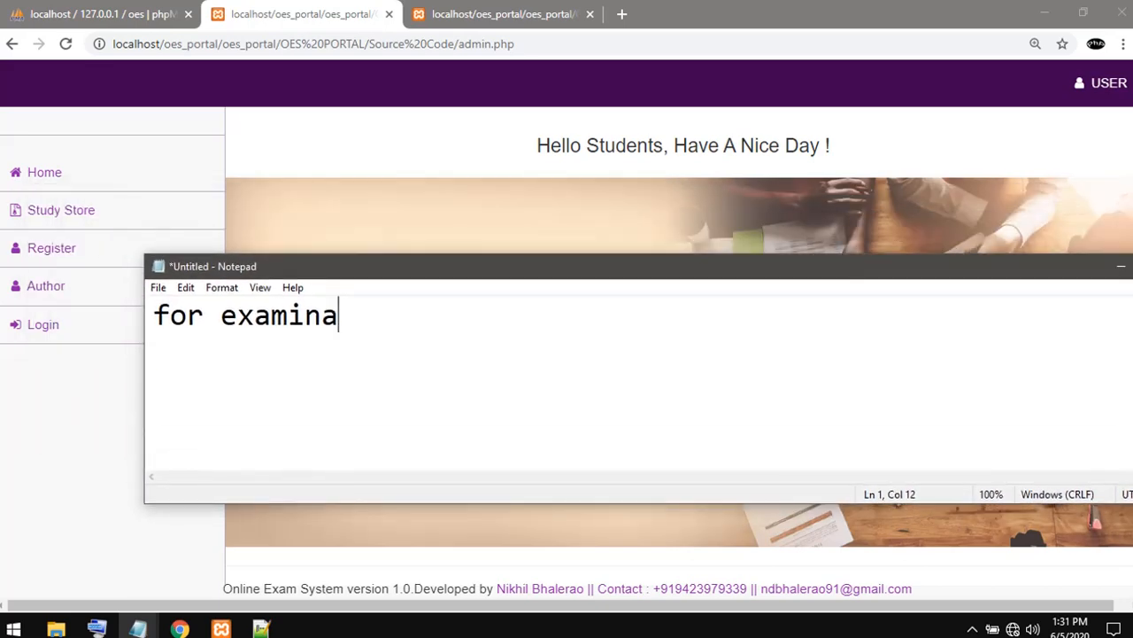
key("BackSpace")
key("BackSpace")
key("BackSpace")
key("BackSpace")
key("BackSpace")
key("BackSpace")
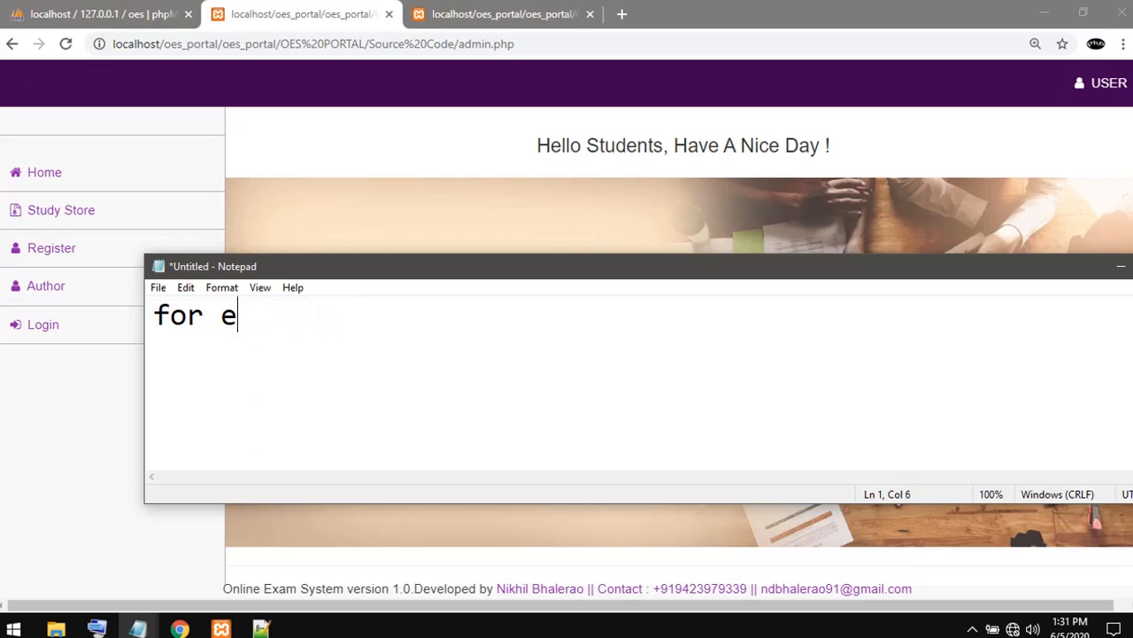
key("BackSpace")
- Complete the Notepad note to read "for students" and minimize it to reveal the student page
type("uc")
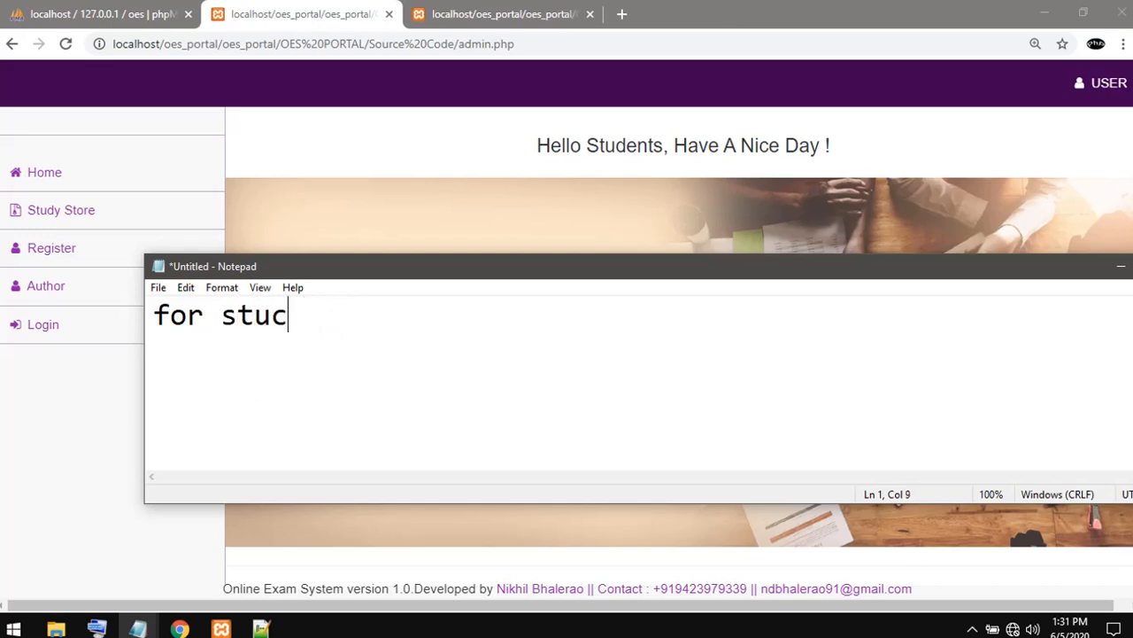
key("BackSpace")
type("dents")
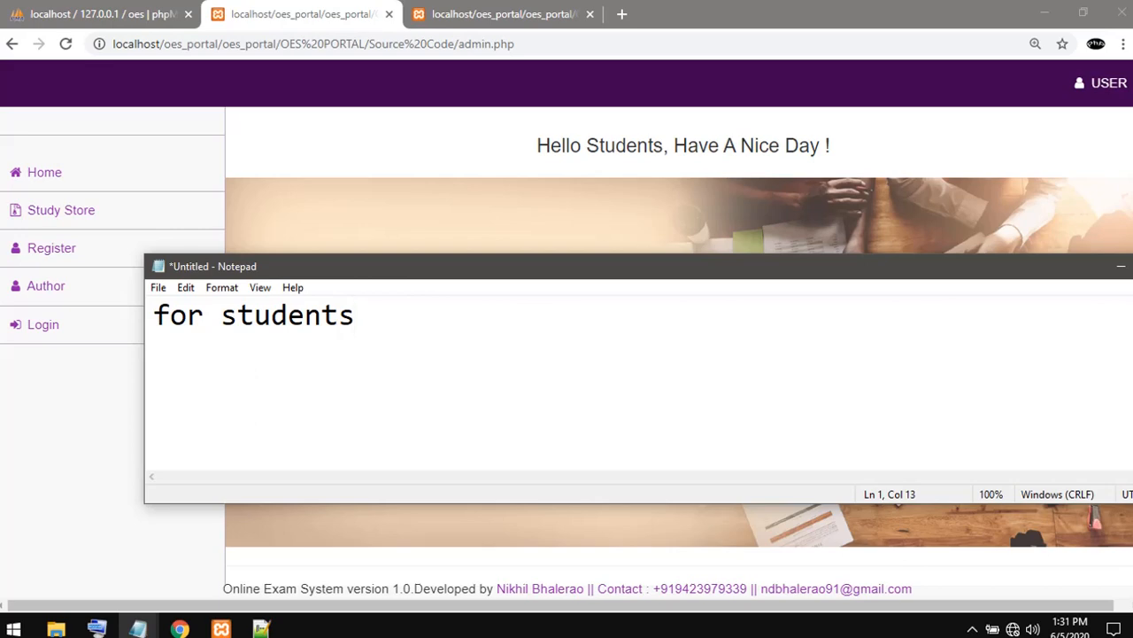
left_click(1121, 265)
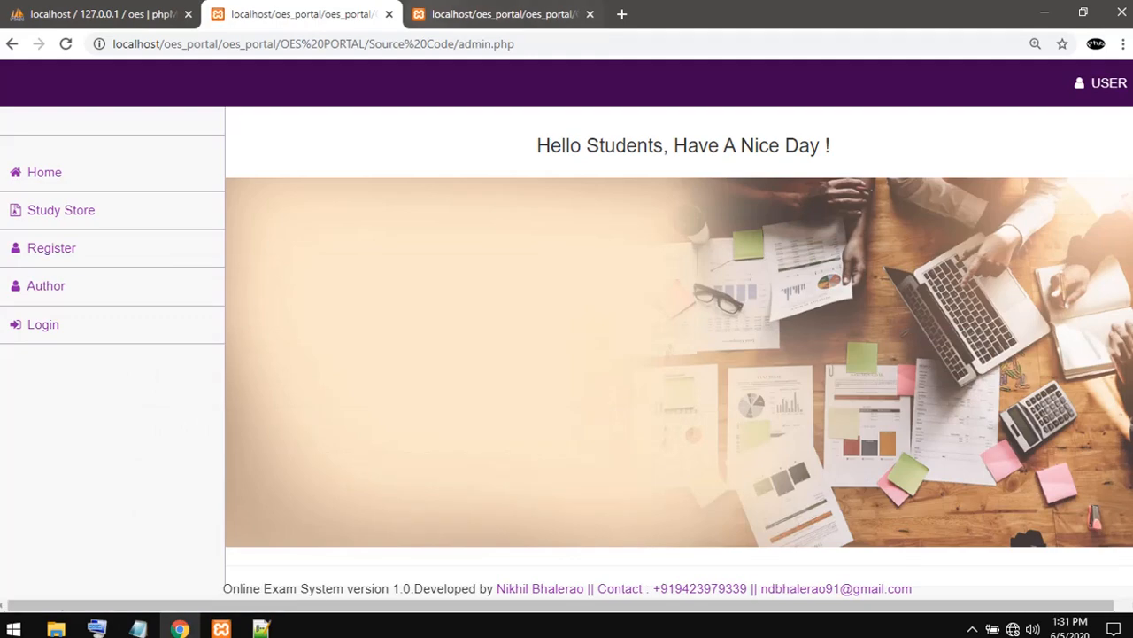
- Switch to the examiner page, replace the untitled Notepad note's text with "for admin", and return to the examiner page
left_click(496, 14)
left_click(137, 628)
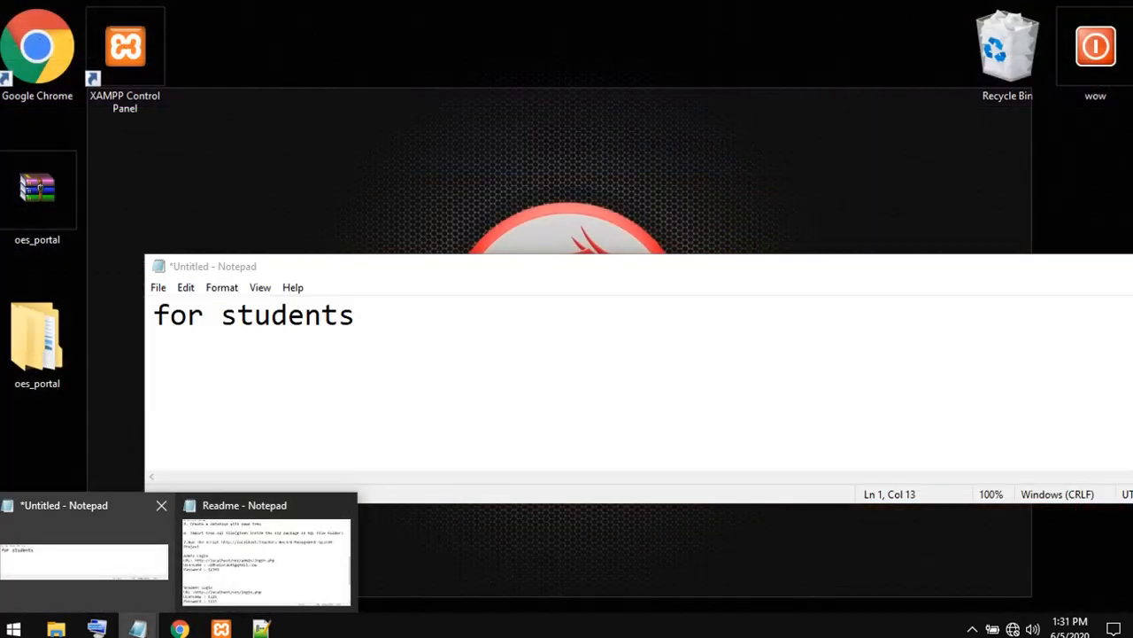
left_click(84, 549)
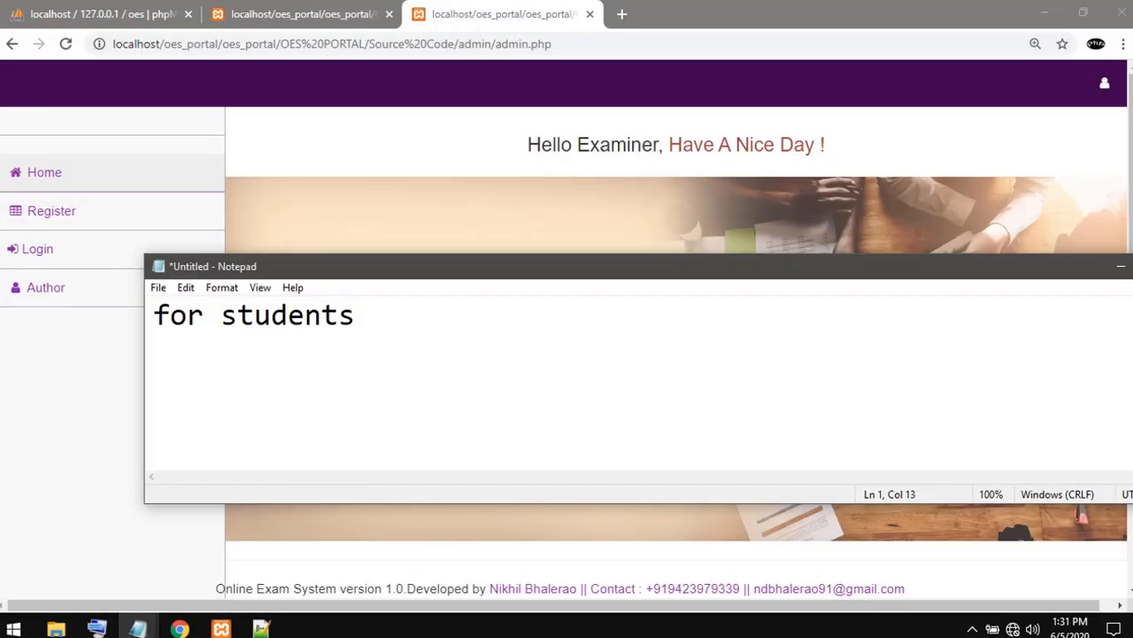
key("ctrl+a")
key("BackSpace")
type("fo")
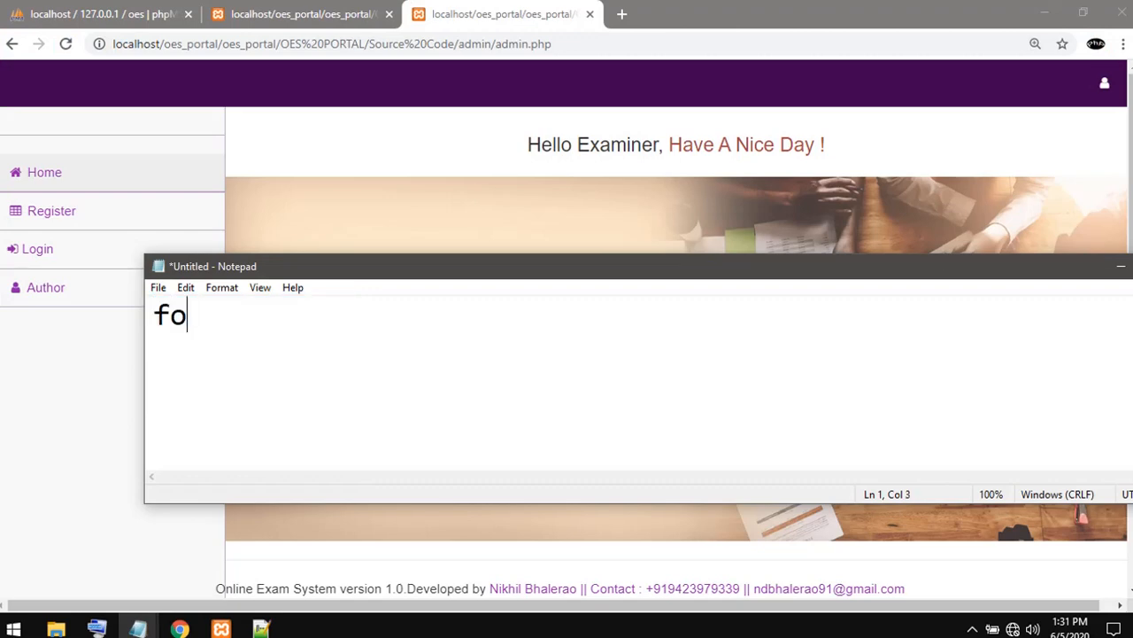
type("r admin")
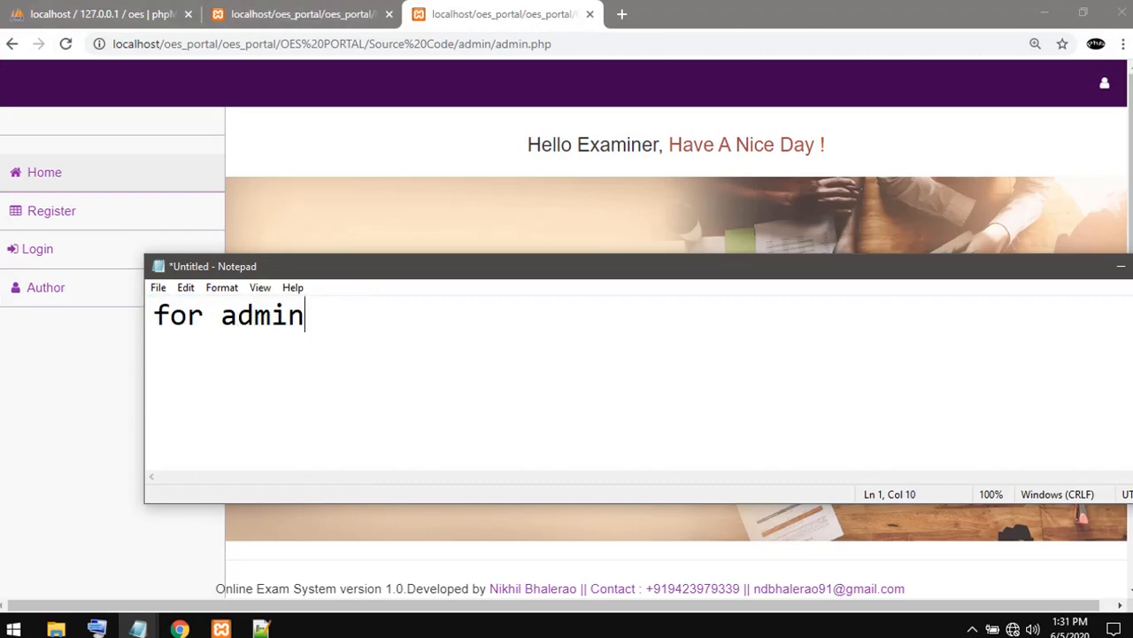
double_click(551, 144)
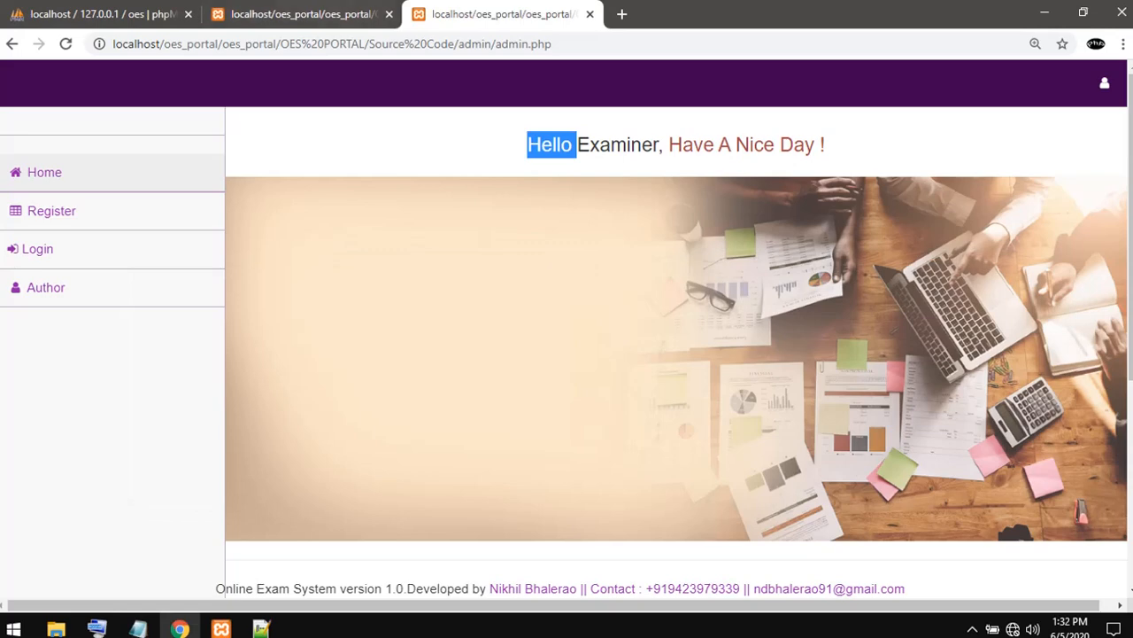
- Log in to the student portal with the enrollment number and account password, and open the Start Examination page
left_click(301, 14)
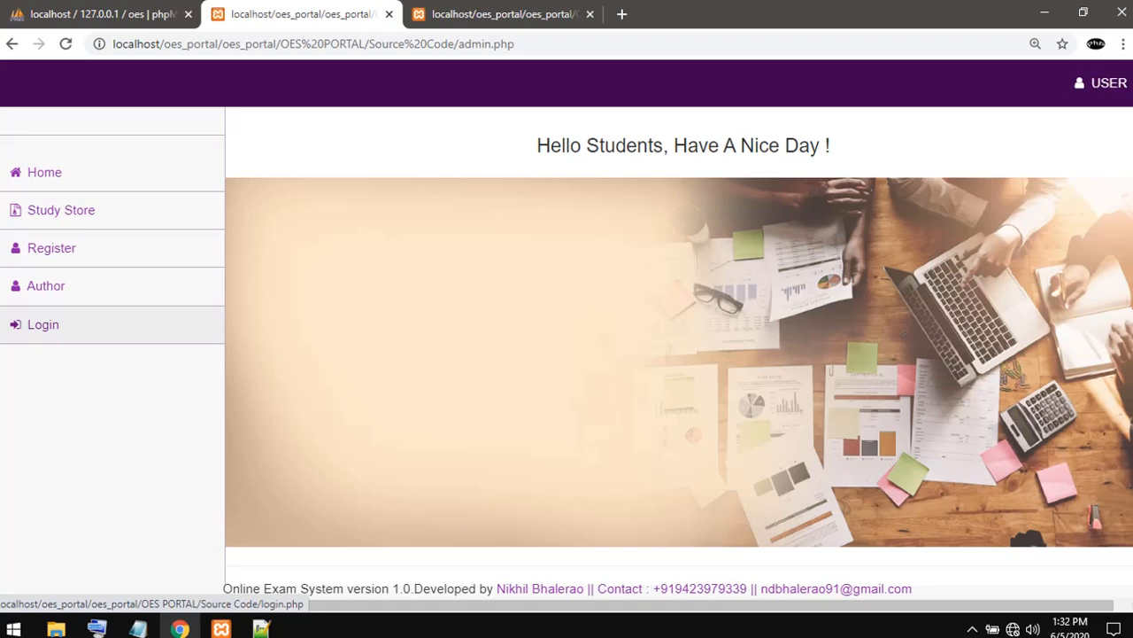
left_click(42, 325)
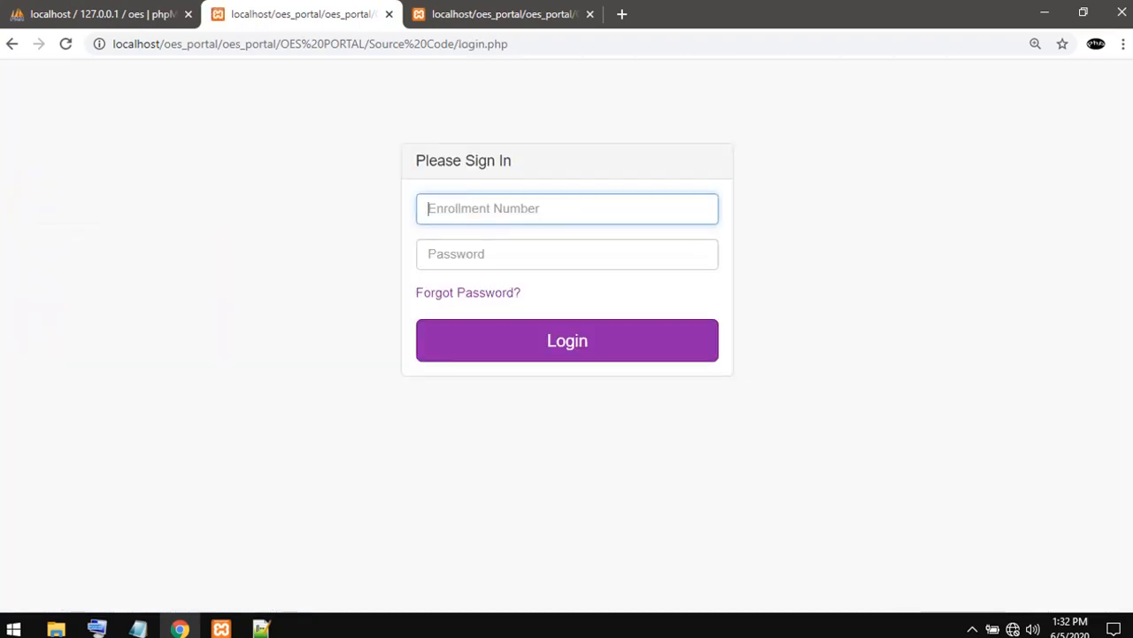
type("11")
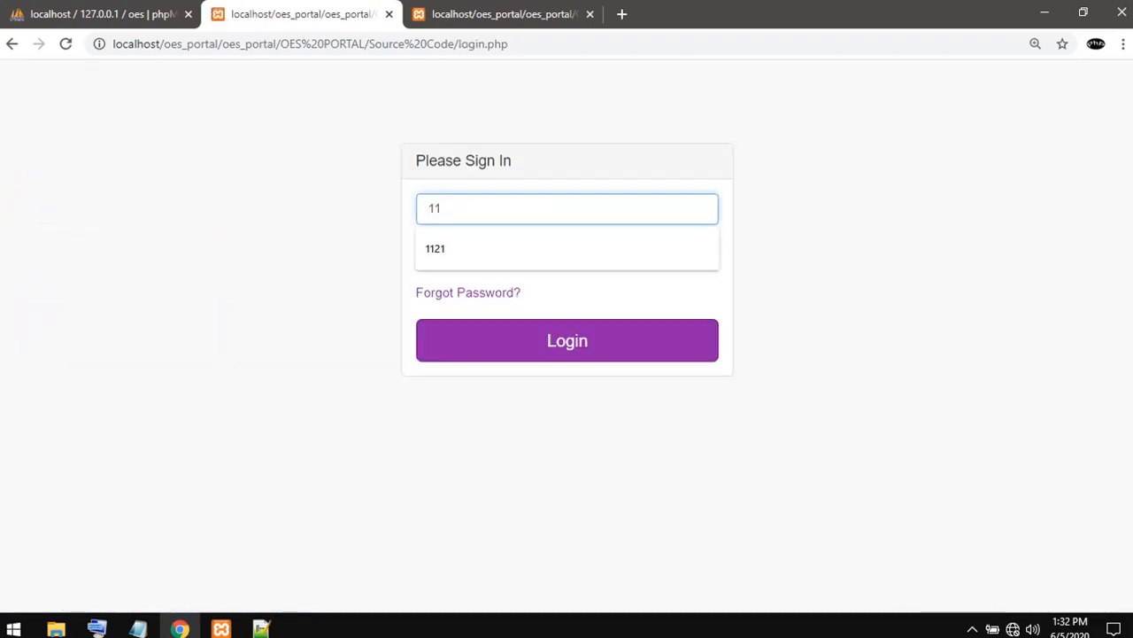
type("21")
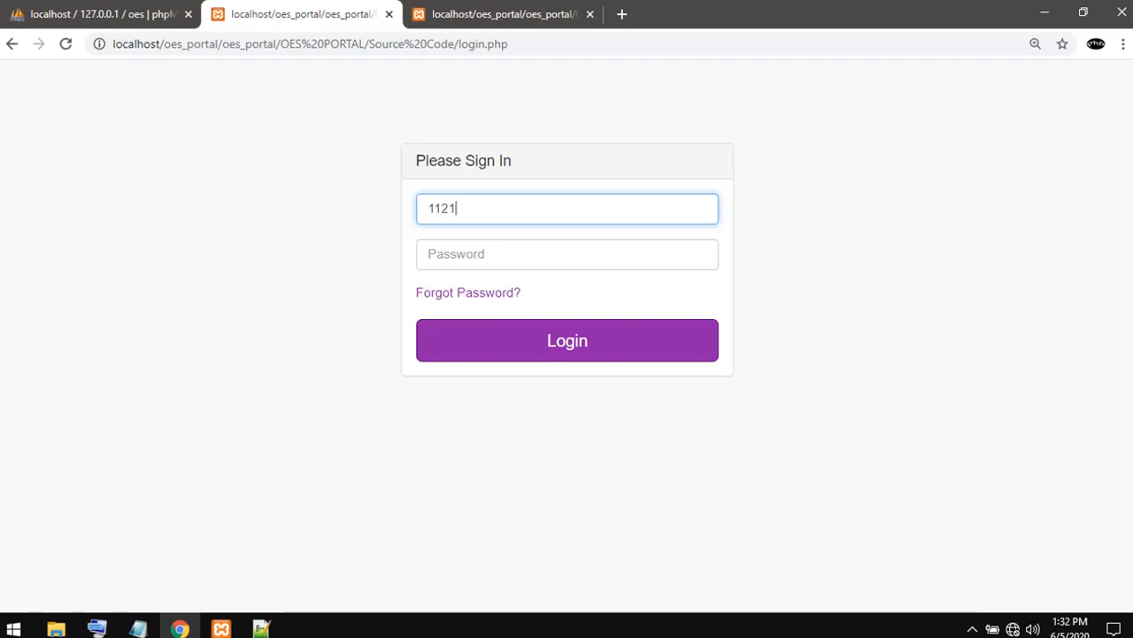
key("Tab")
type("•")
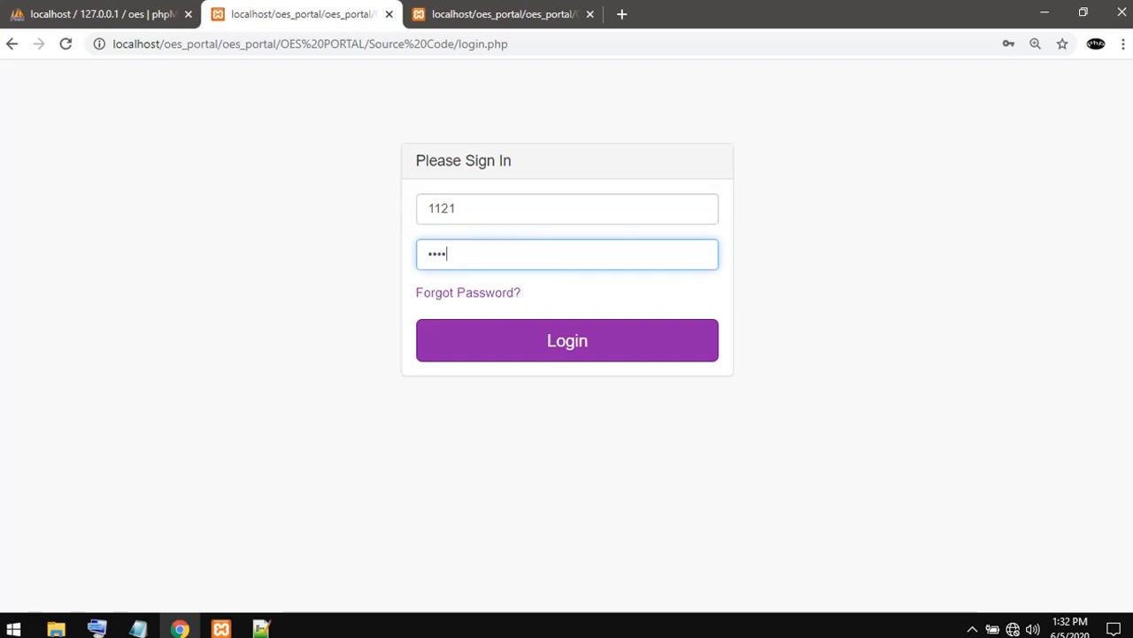
type("•••")
left_click(567, 341)
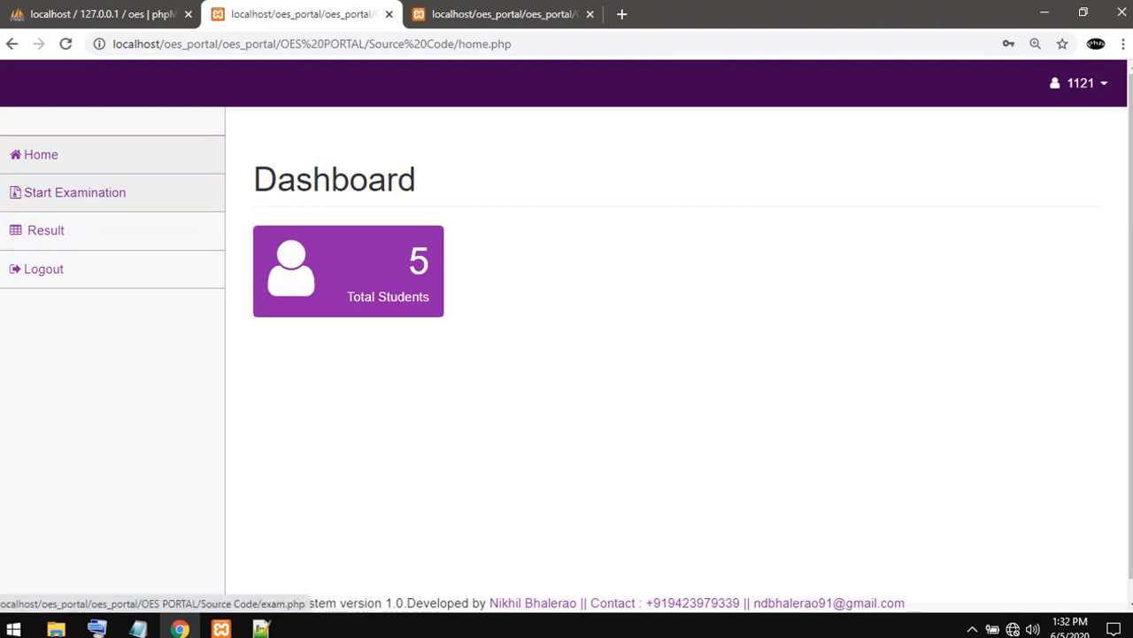
left_click(75, 192)
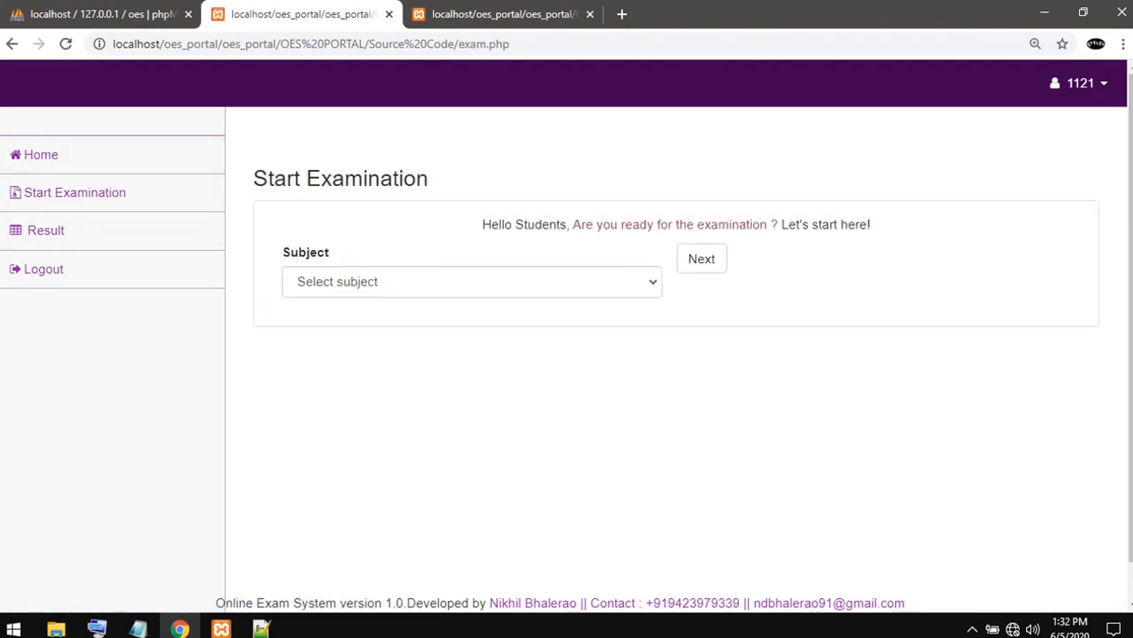
- Switch to the examiner page and log in to the admin portal with the saved account e-mail and the account password
key("ctrl+Tab")
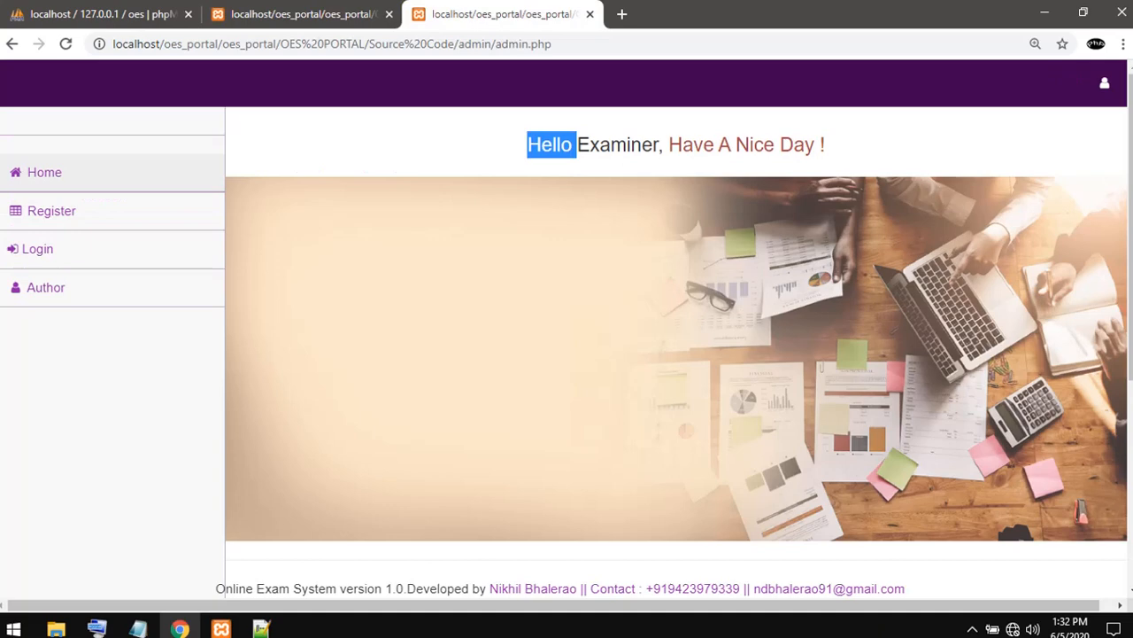
left_click(37, 248)
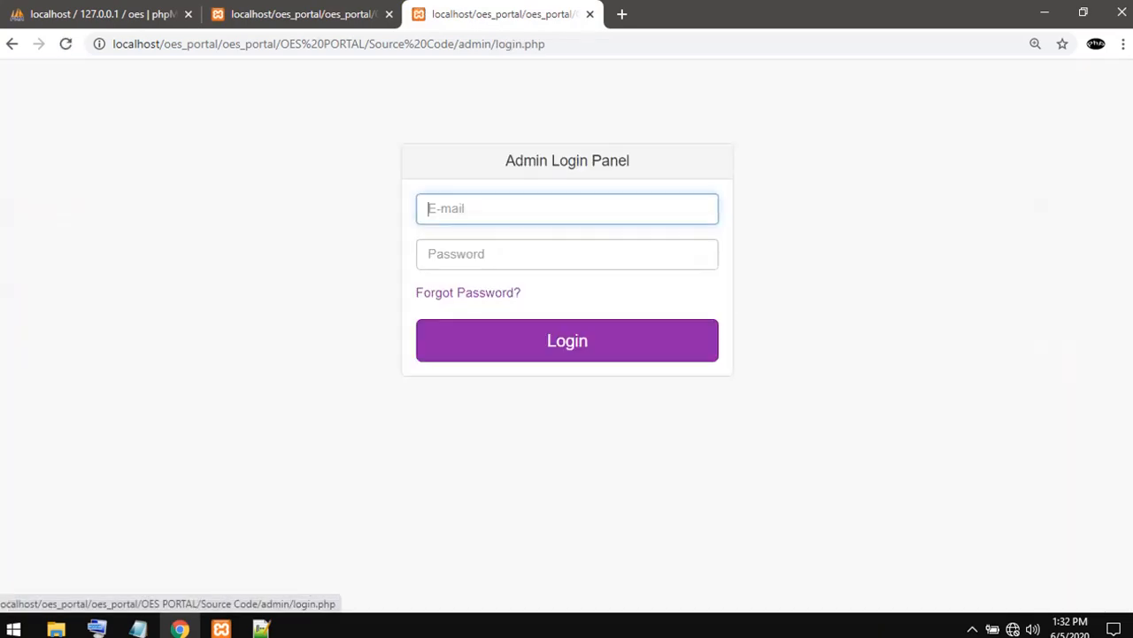
left_click(567, 209)
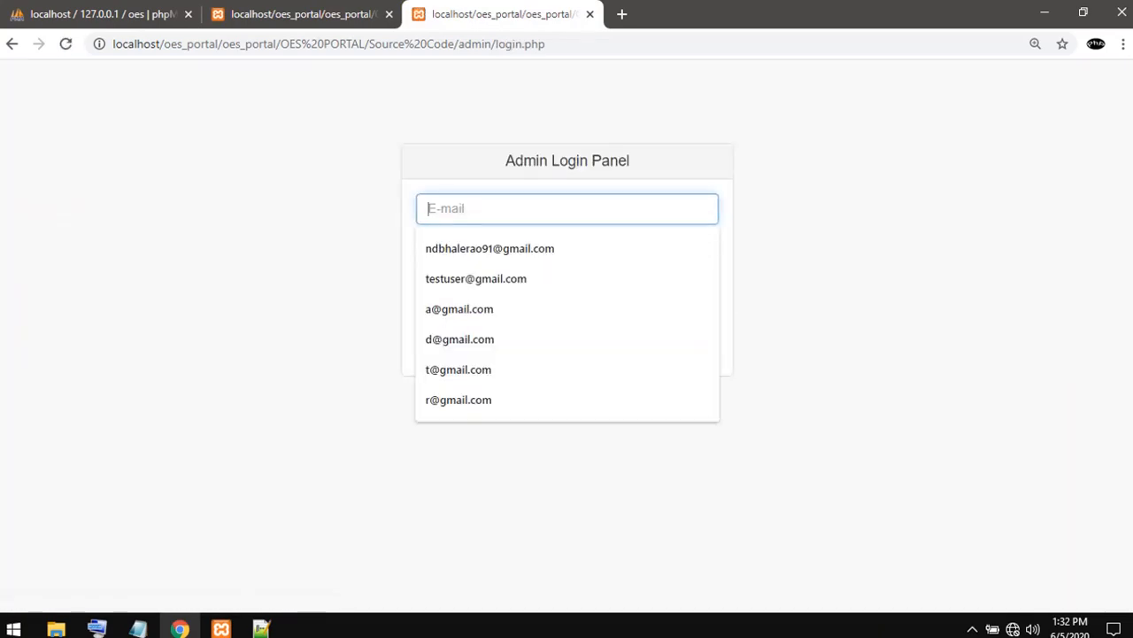
key("Down")
key("Return")
key("Tab")
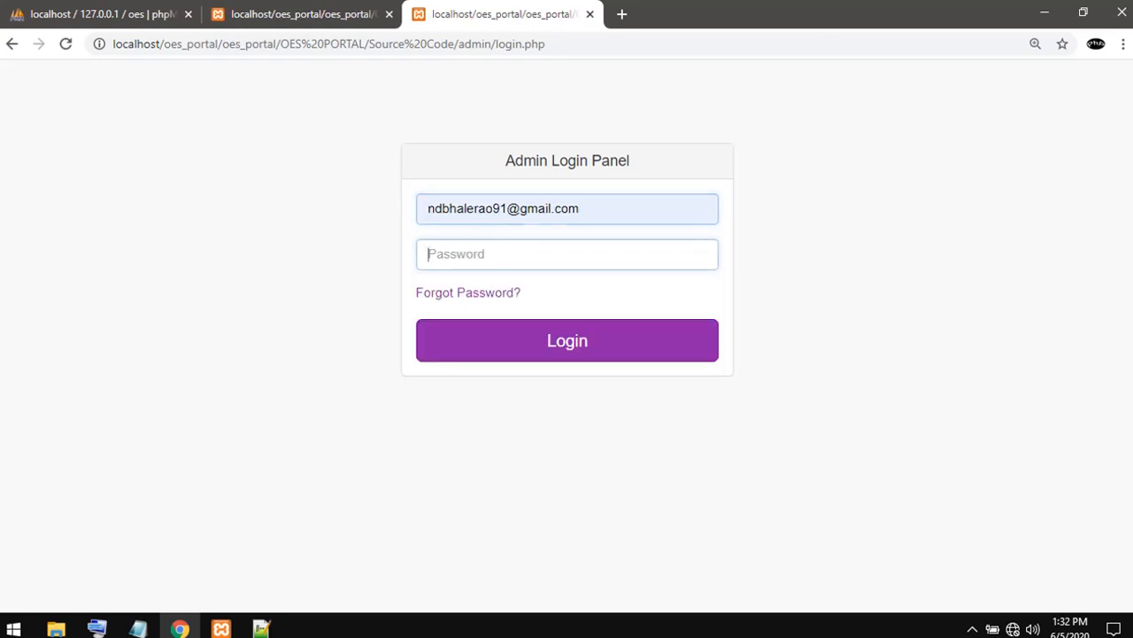
type("ad")
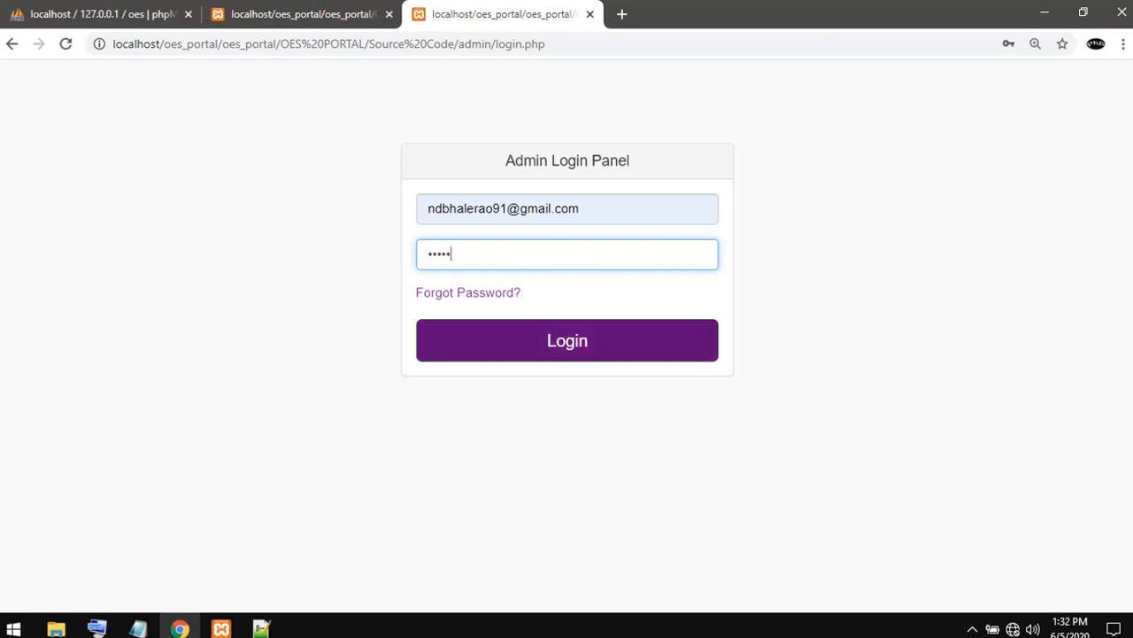
left_click(567, 340)
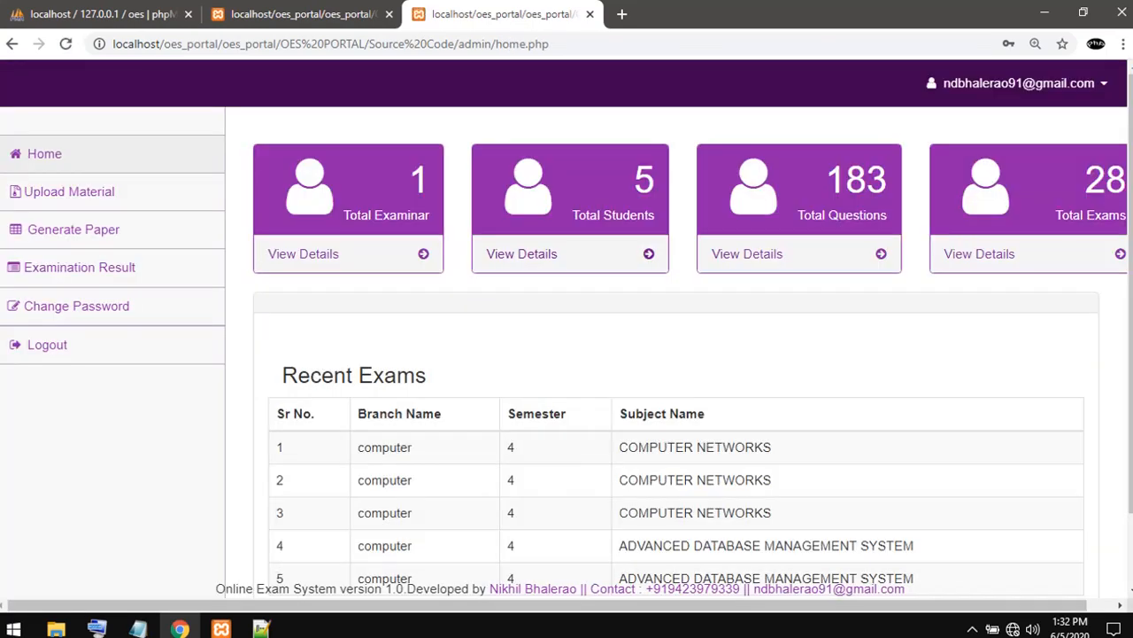
- Switch to the student portal and view its Result, Start Examination and Home pages
left_click(289, 15)
left_click(515, 14)
left_click(301, 14)
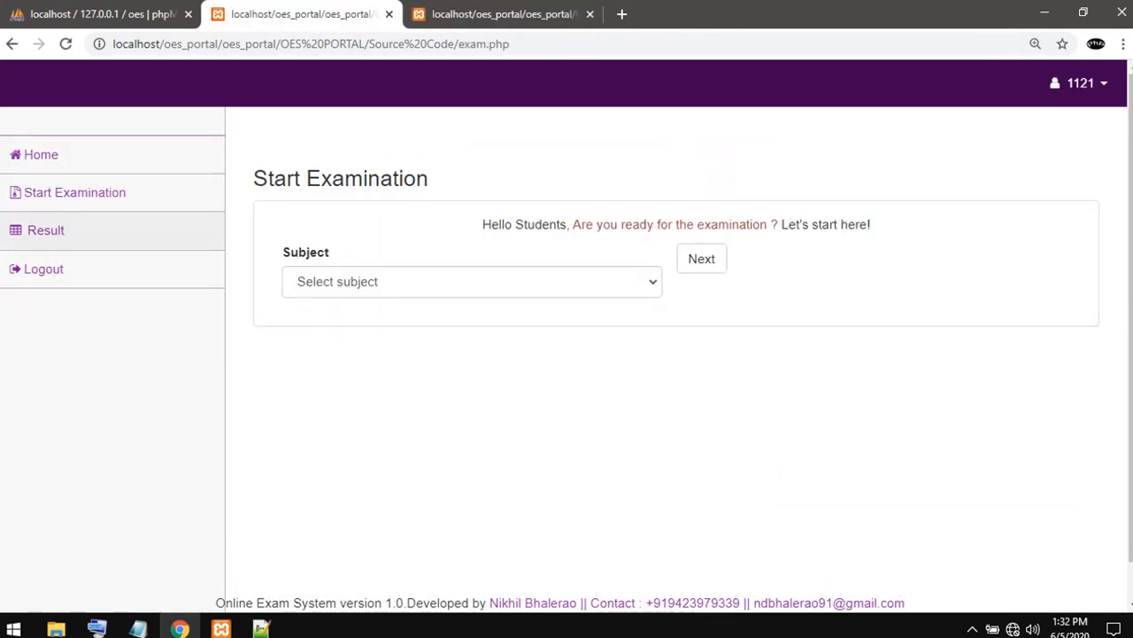
left_click(45, 230)
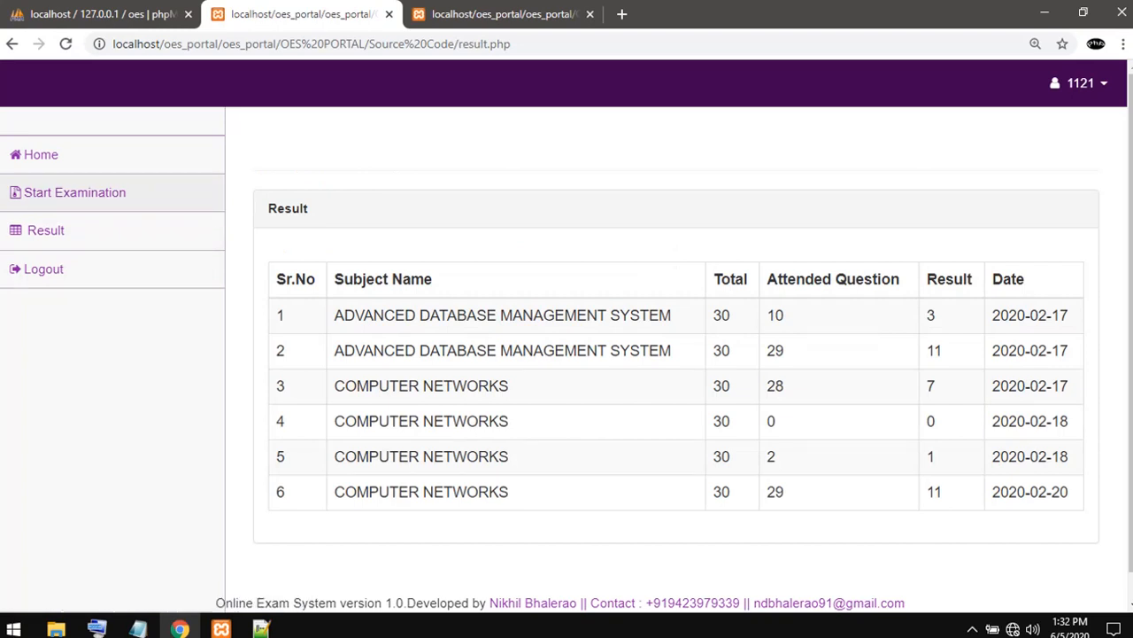
left_click(75, 192)
left_click(40, 154)
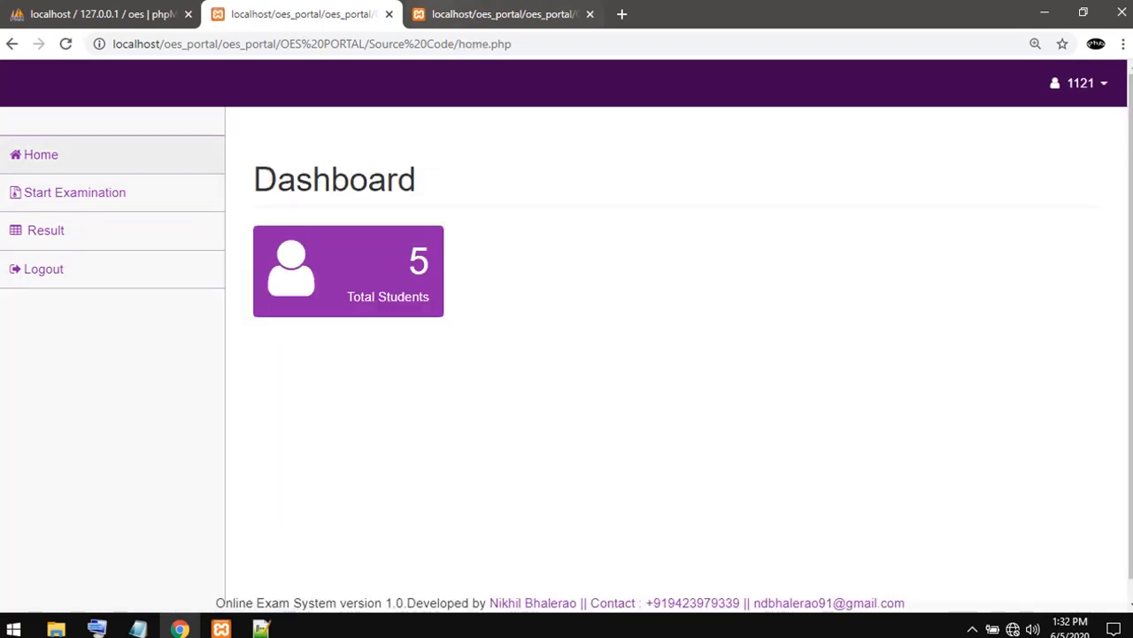
- Switch to the admin portal and view its Home, Upload Material, Generate Paper and Examination Result pages
left_click(478, 14)
left_click(45, 154)
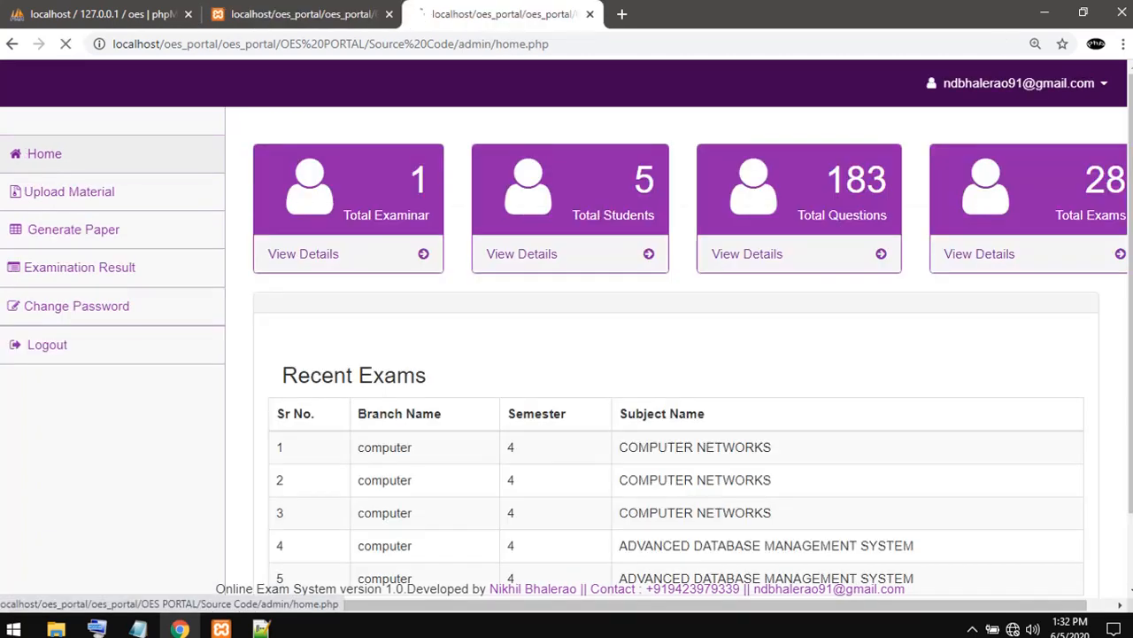
left_click(69, 191)
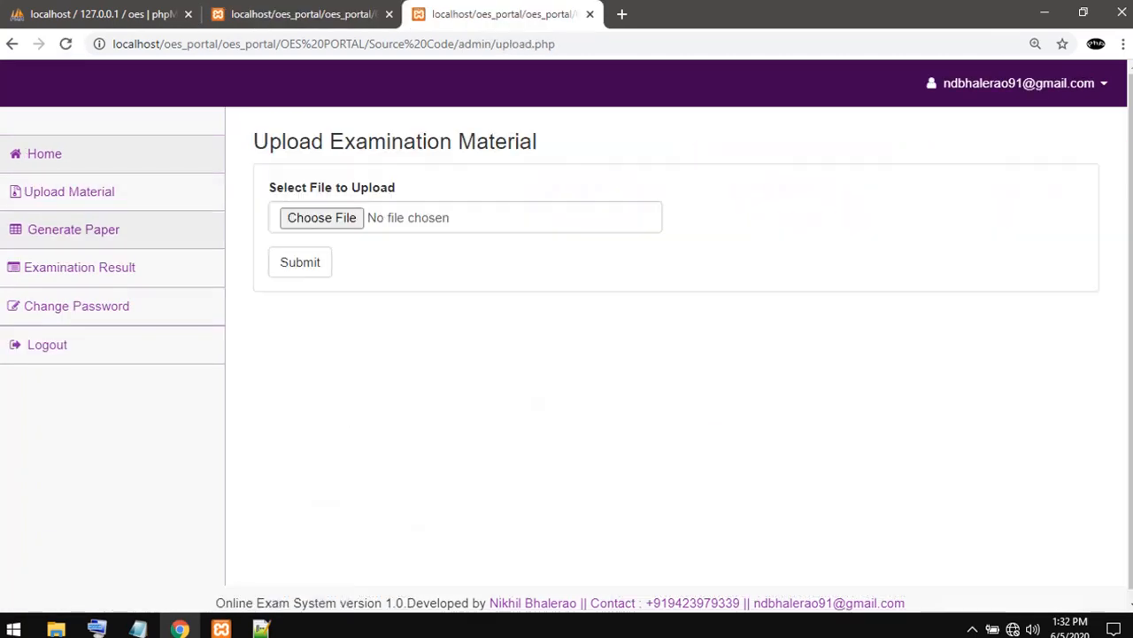
left_click(73, 229)
left_click(79, 267)
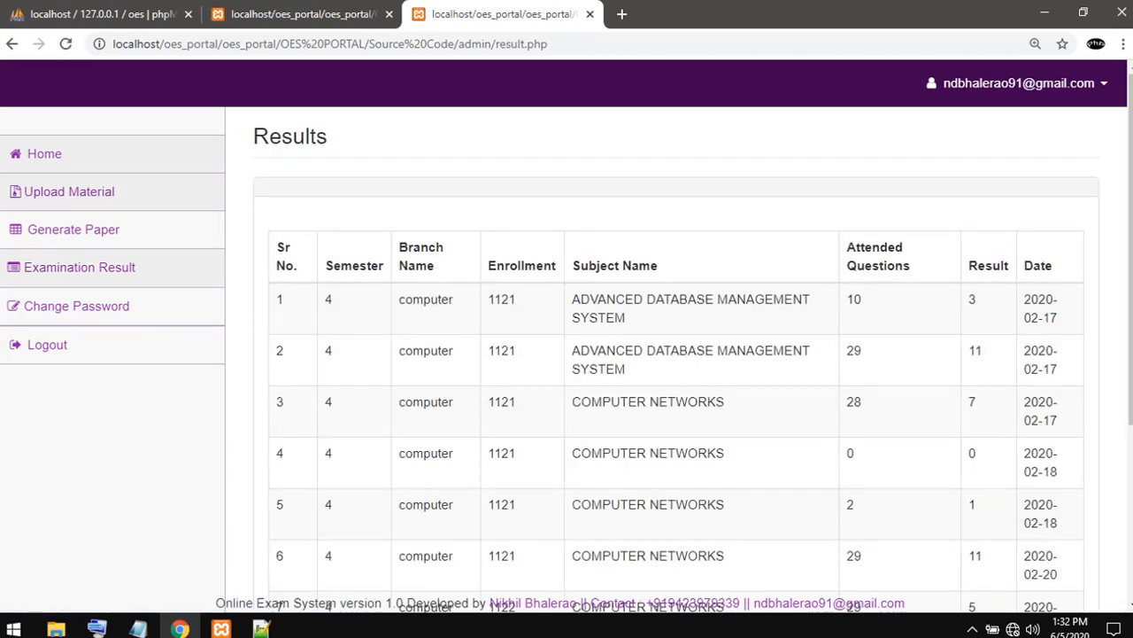
- Open the file chooser on the Upload Material page and close it without choosing a file
left_click(69, 191)
left_click(322, 218)
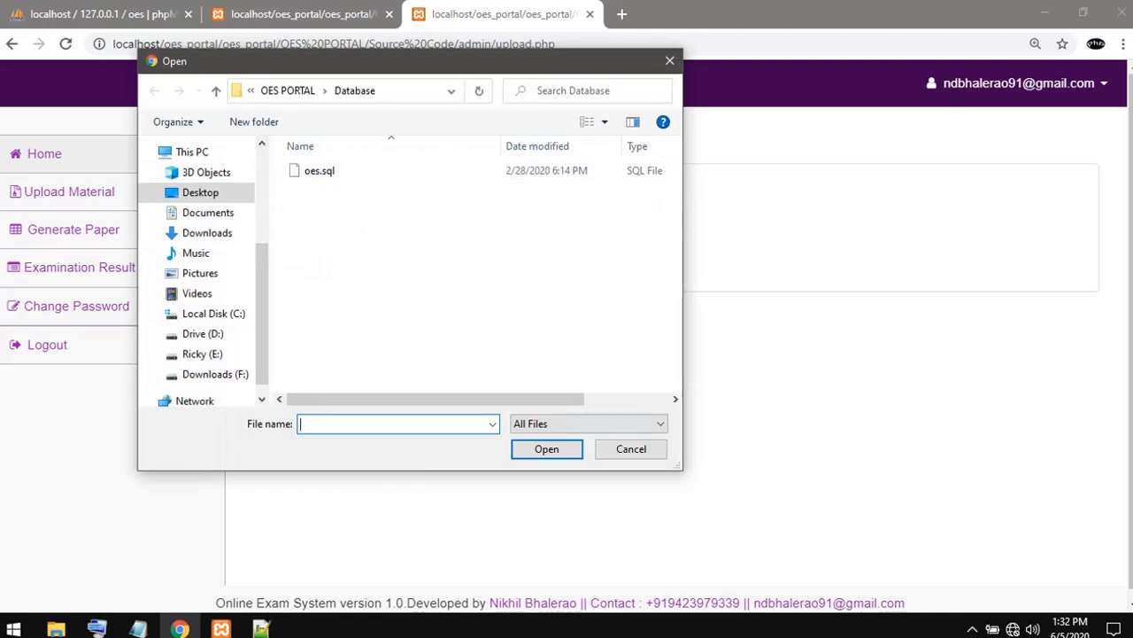
left_click(631, 449)
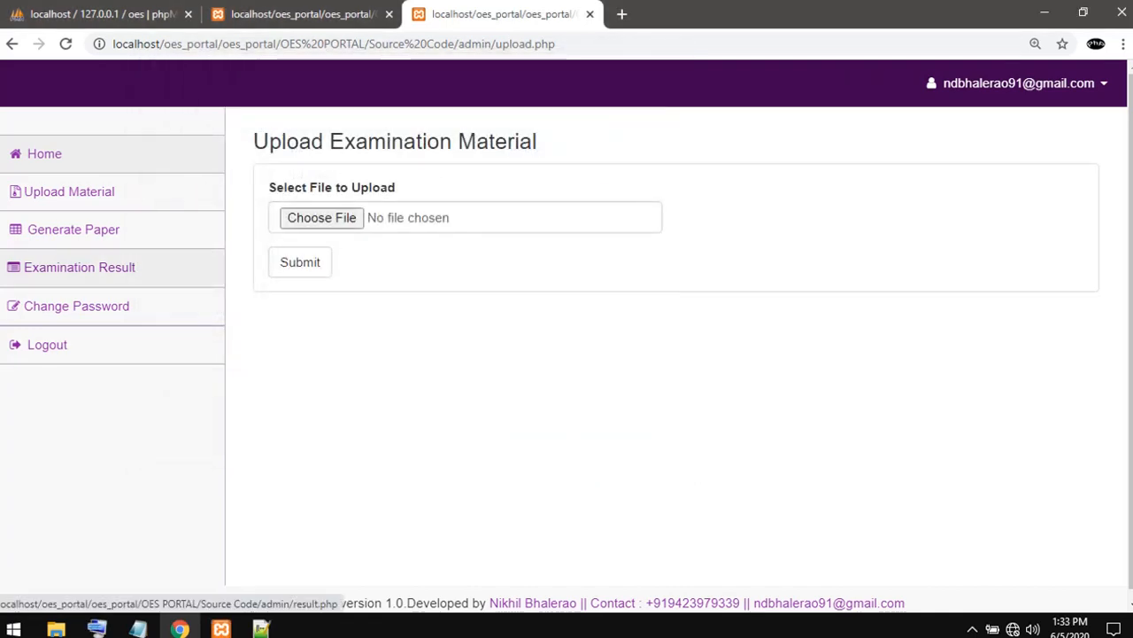
- Open the Paper Generation page and set the branch to CIVIL ENGINEERING and the semester to 2
left_click(80, 266)
left_click(74, 229)
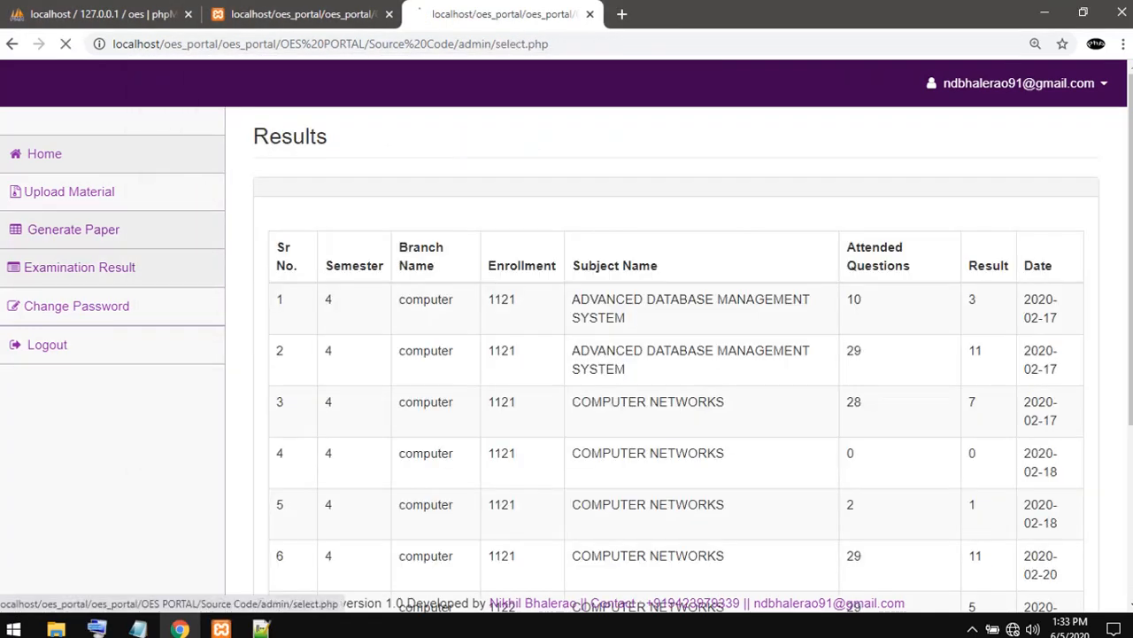
left_click(465, 244)
left_click(354, 315)
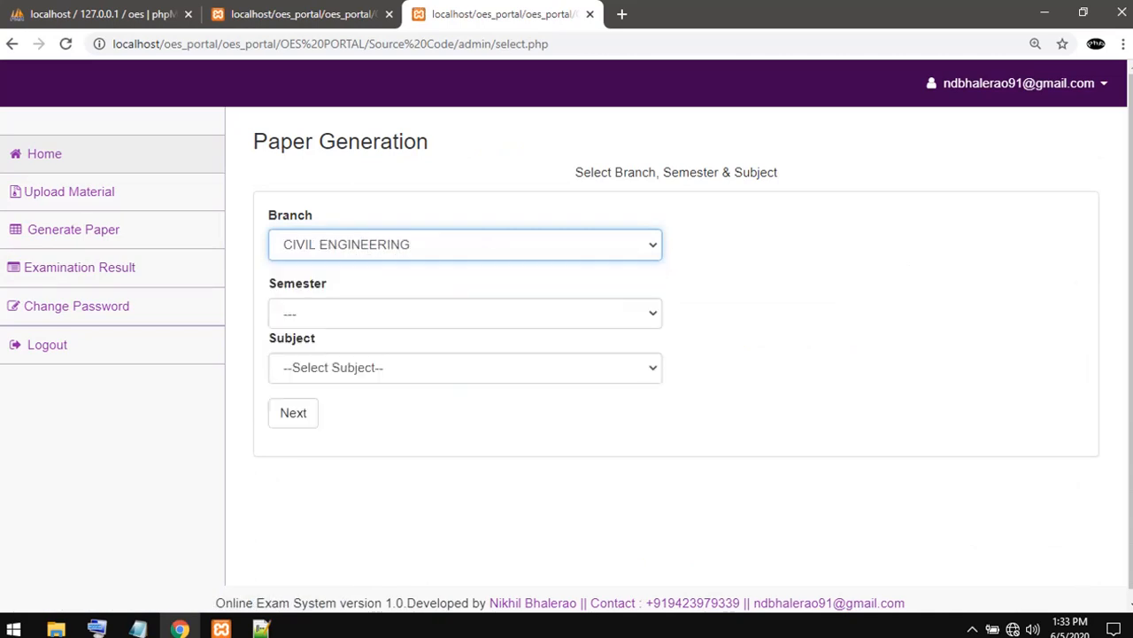
left_click(464, 314)
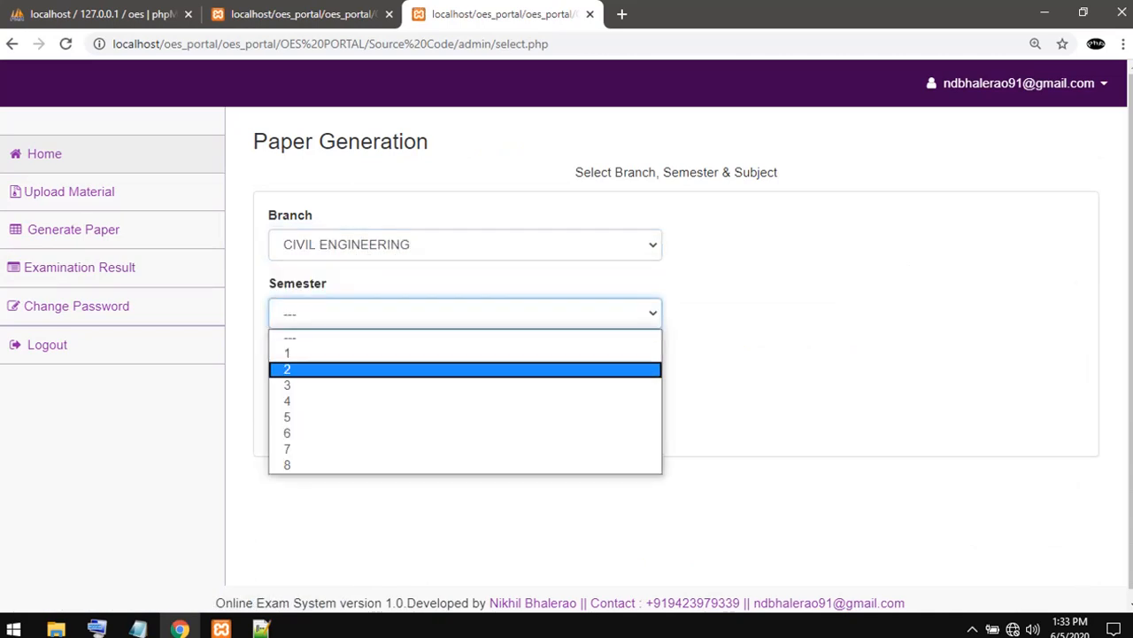
left_click(355, 369)
- Try to select a subject and continue the paper generation, and return to the examination results
left_click(465, 367)
left_click(465, 367)
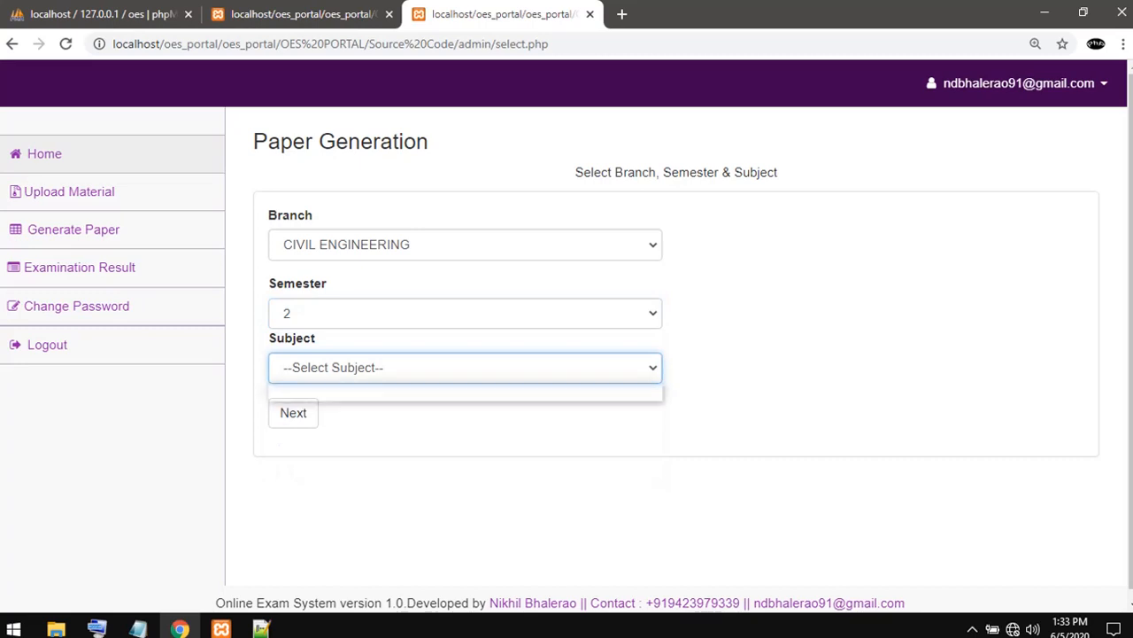
left_click(465, 368)
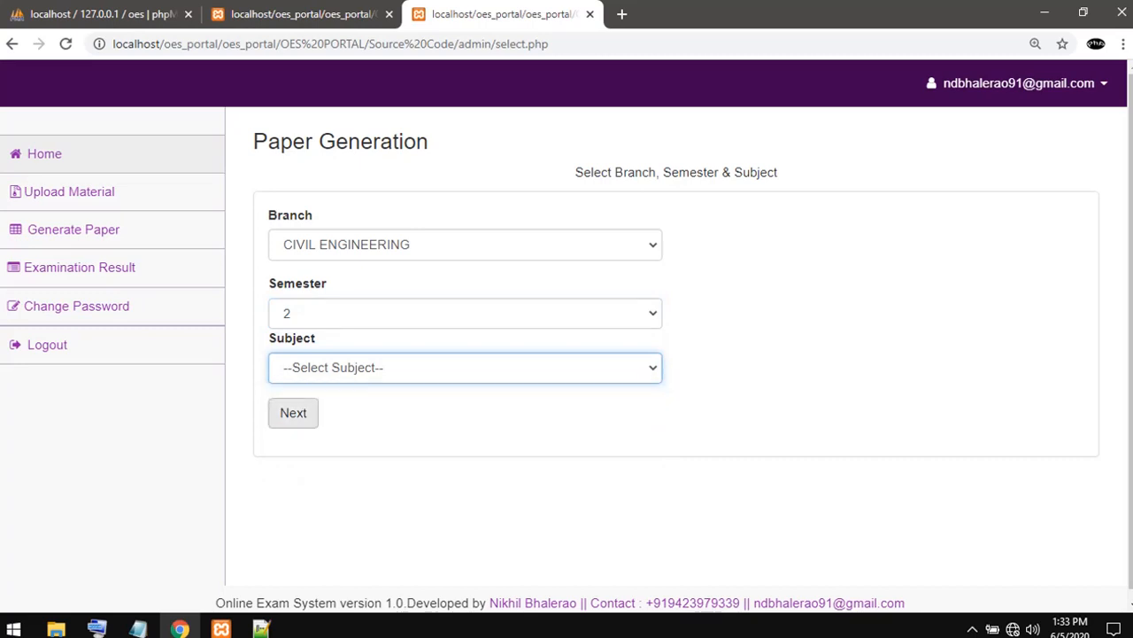
left_click(293, 413)
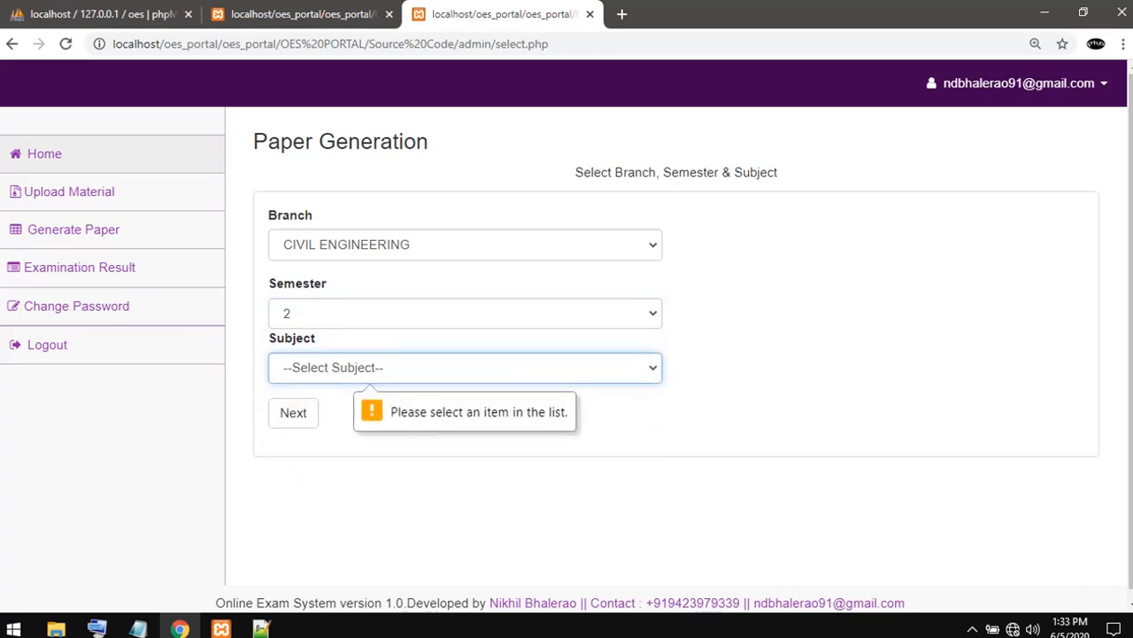
left_click(465, 367)
left_click(415, 433)
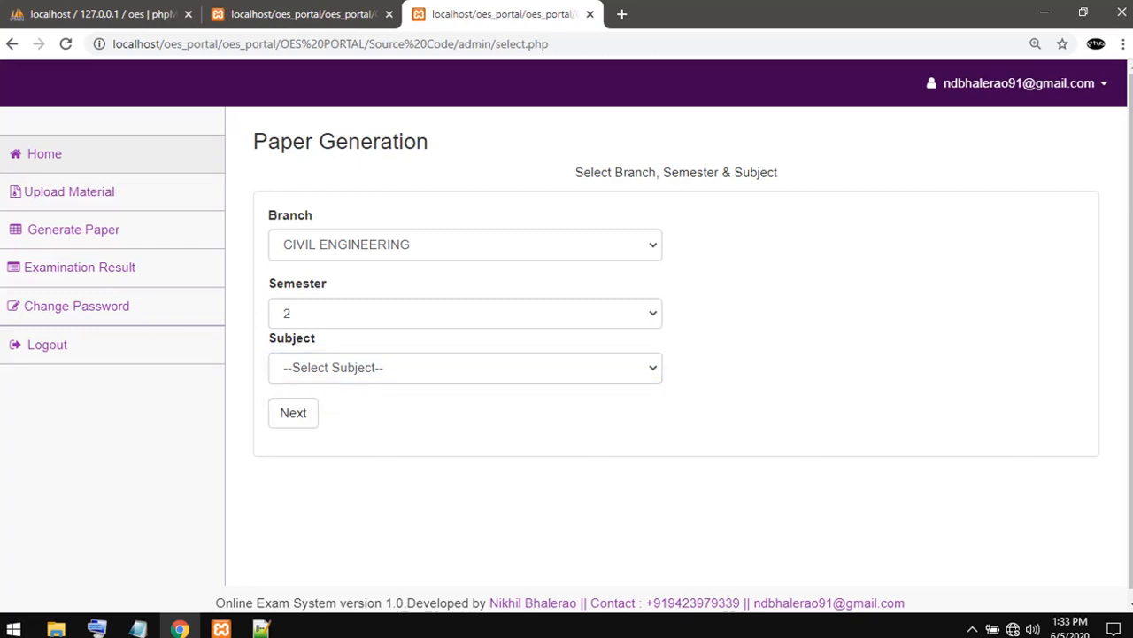
left_click(79, 266)
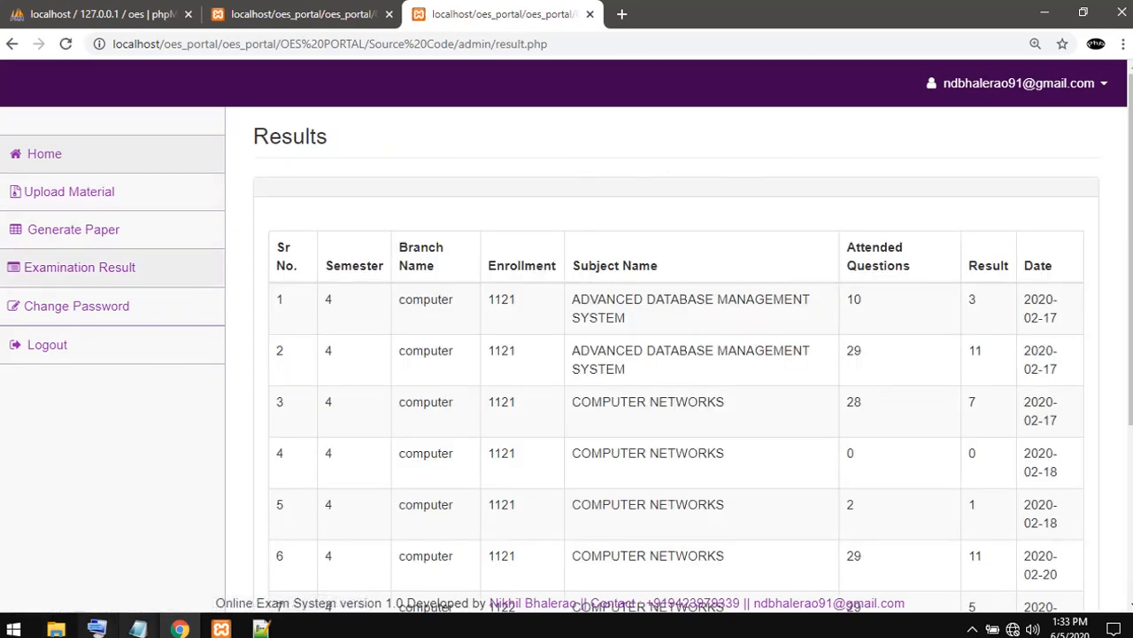
- Switch to the untitled Notepad note and replace its text with "thanks for watching"
mouse_move(138, 628)
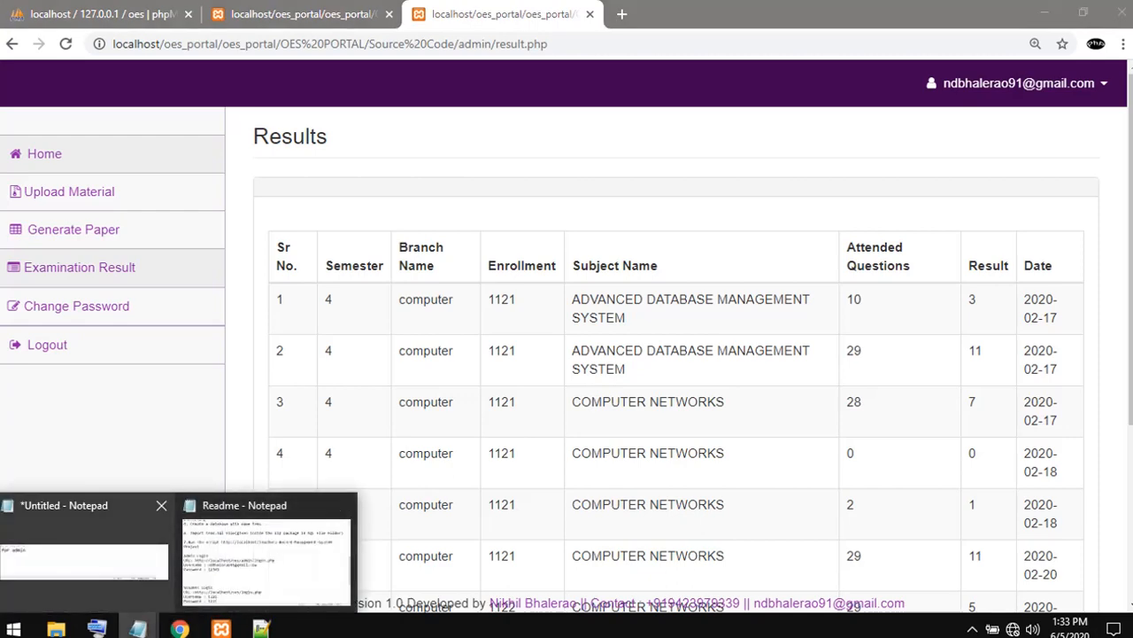
left_click(84, 553)
key("ctrl+a")
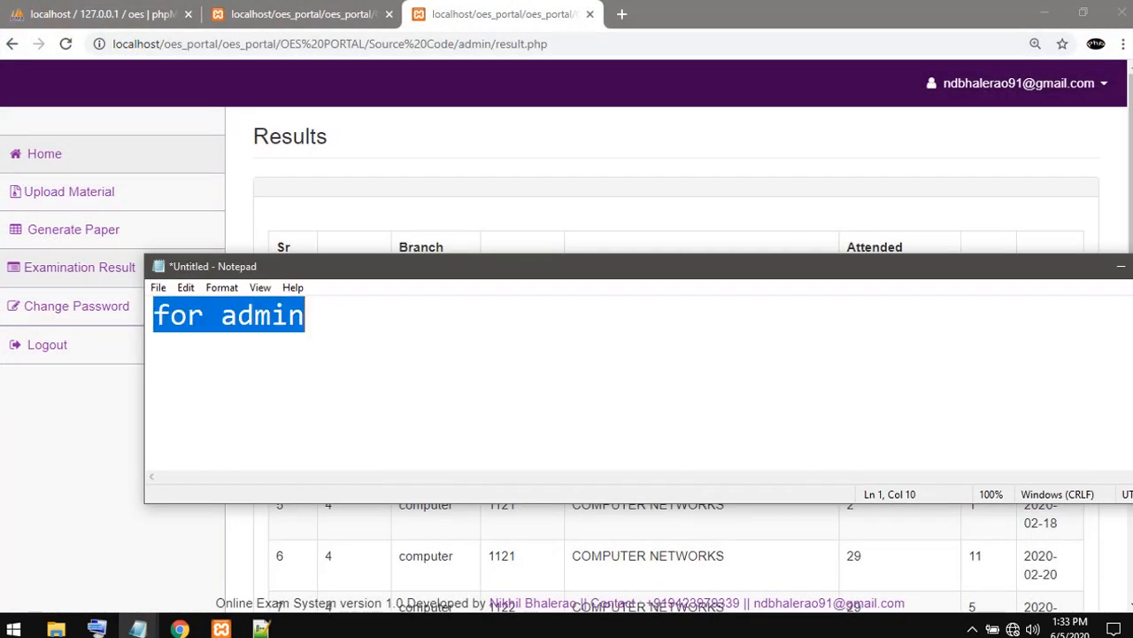
key("BackSpace")
type("the")
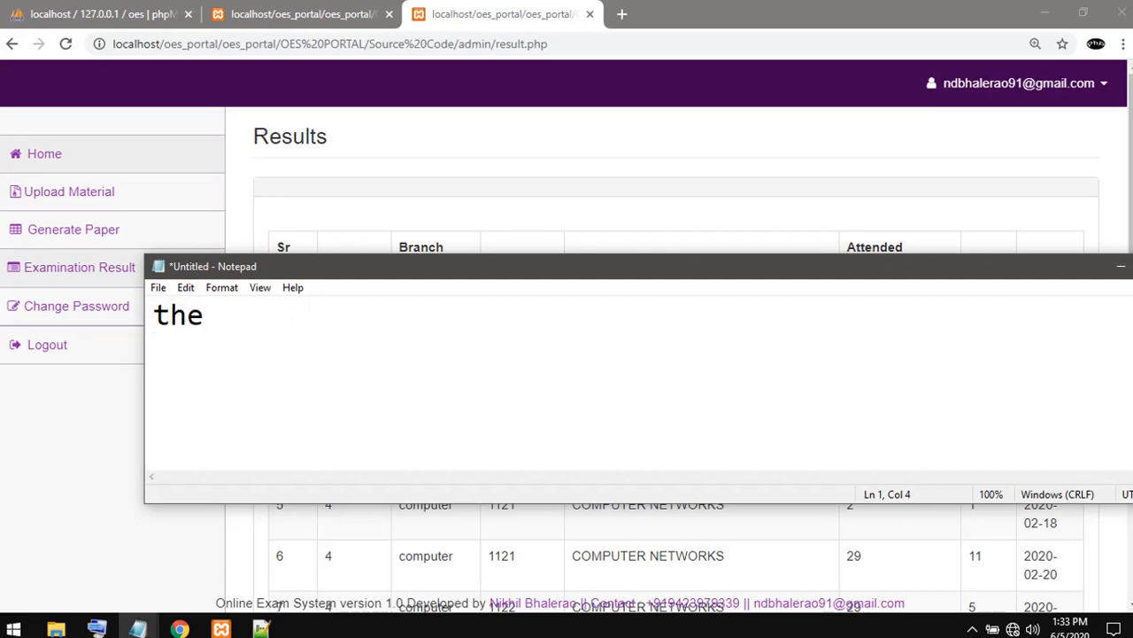
key("BackSpace")
type("anks ")
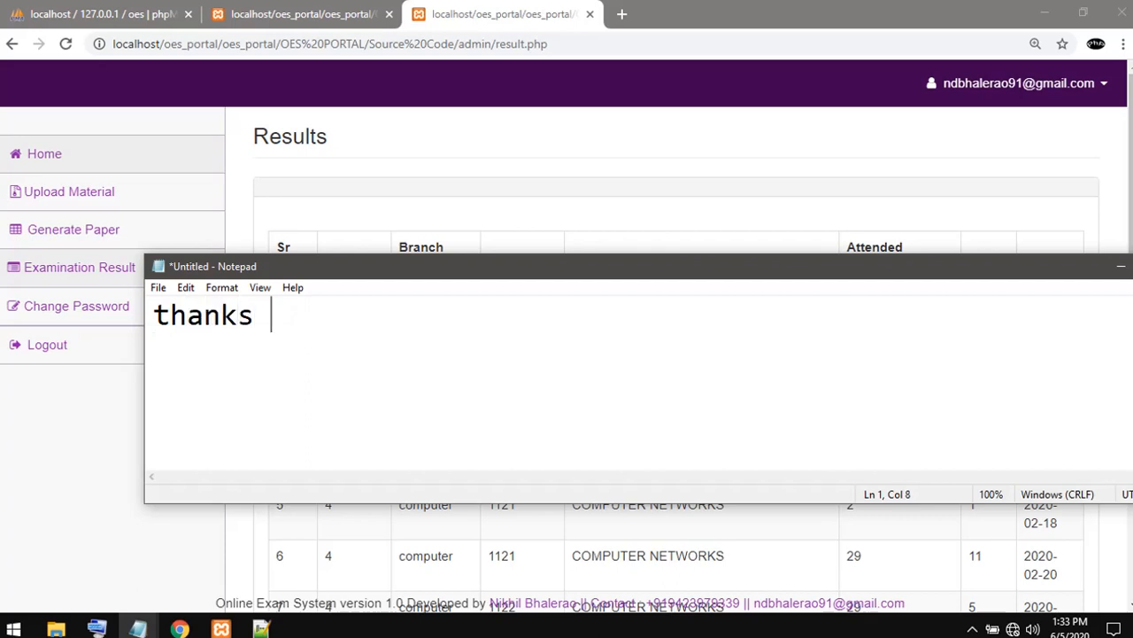
type("fro")
key("BackSpace")
key("BackSpace")
type("o")
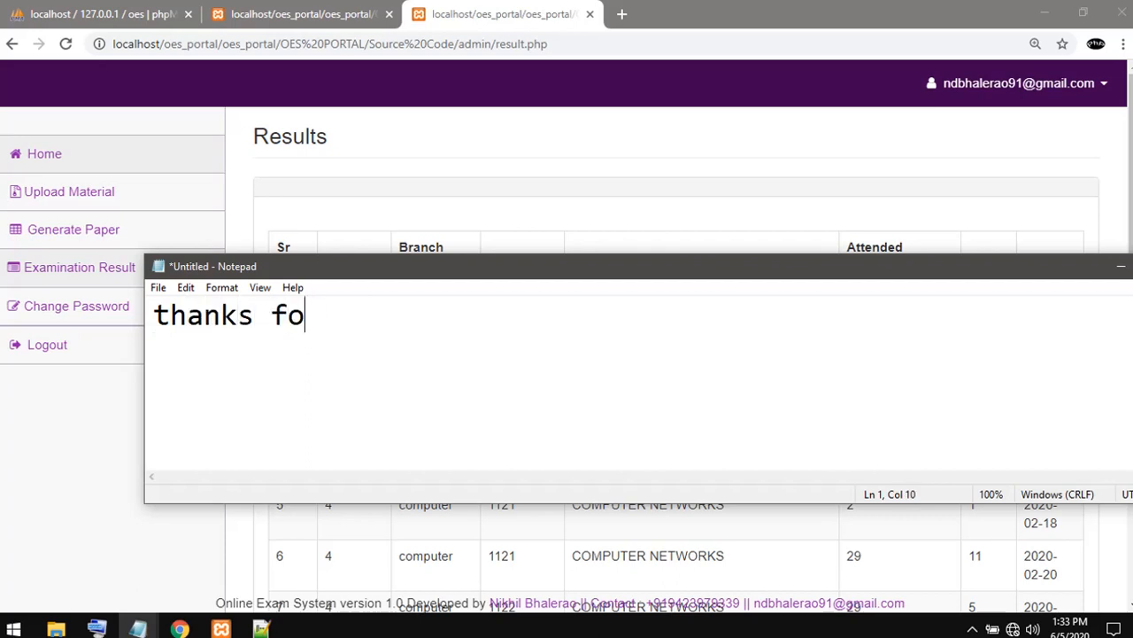
type("r wath")
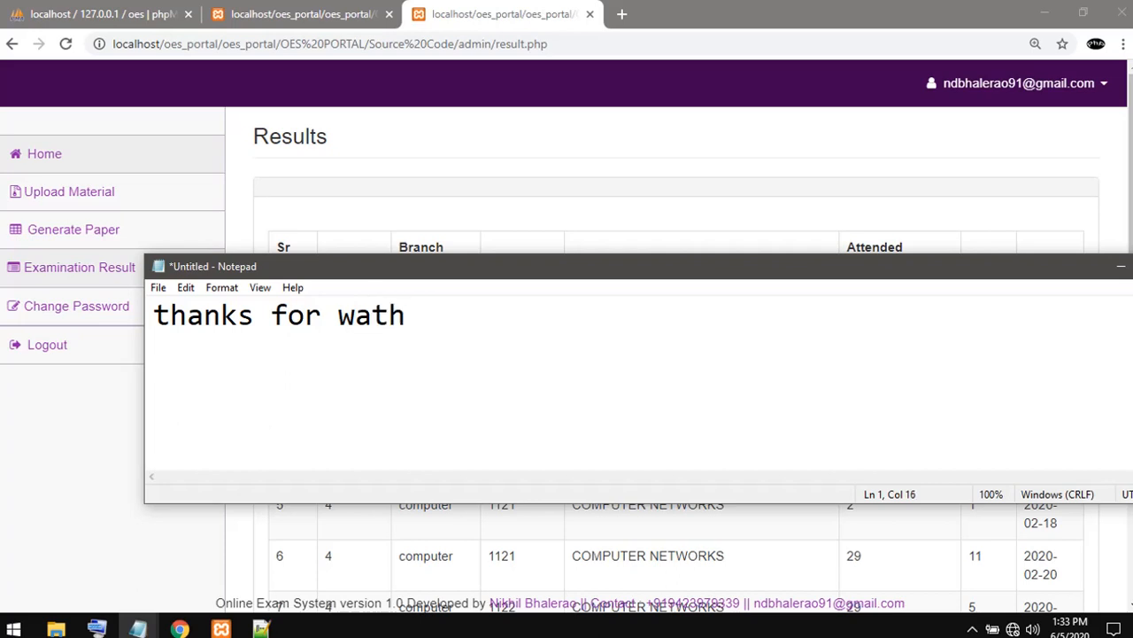
key("BackSpace")
type("chn")
key("BackSpace")
type("ing")
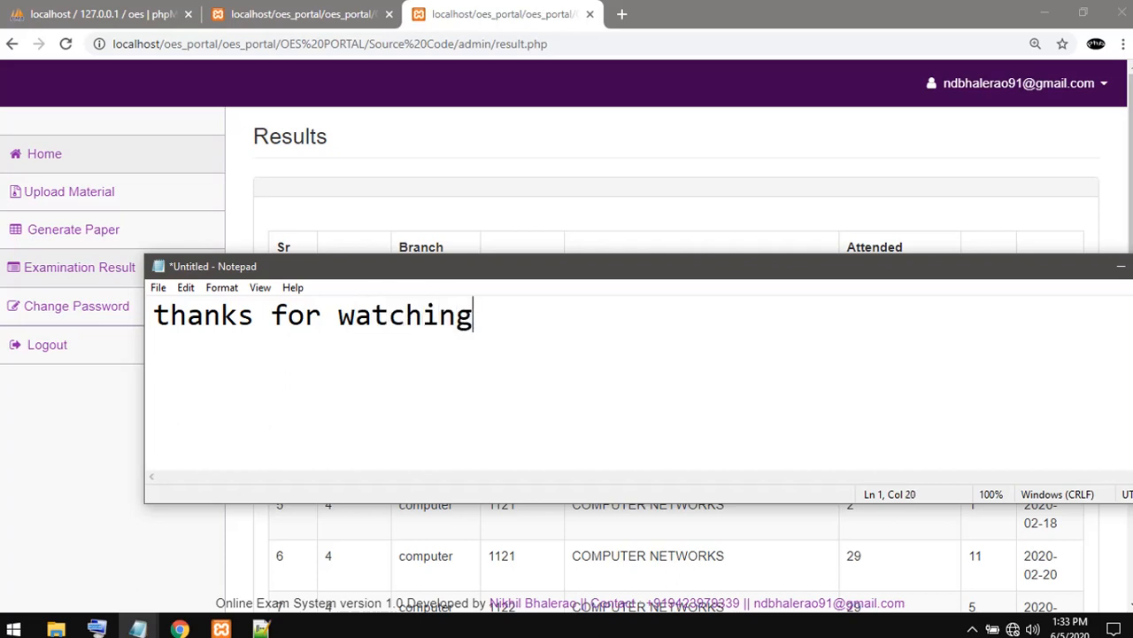